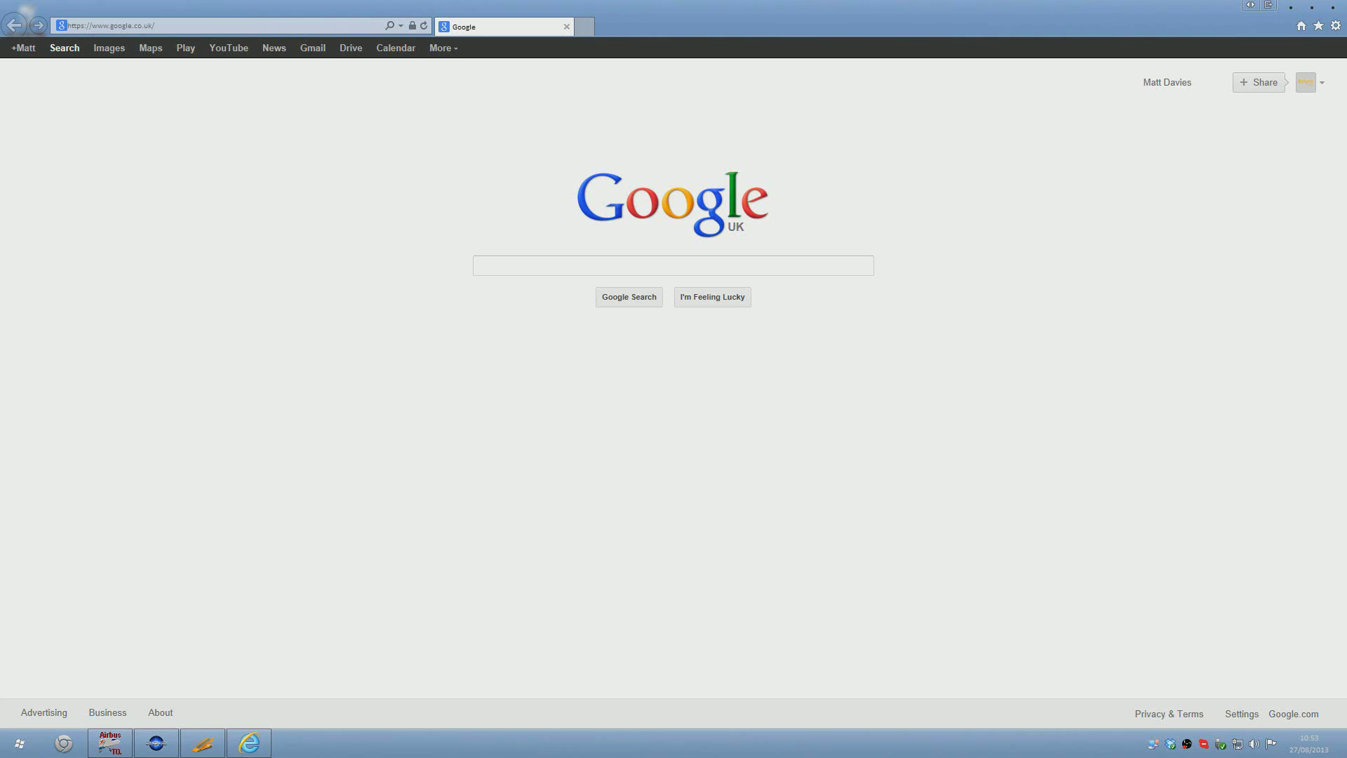
Search Google for "rfinder free" and open the RouteFinder free access area page.
{"action": "left_click", "coordinate": [574, 268]}
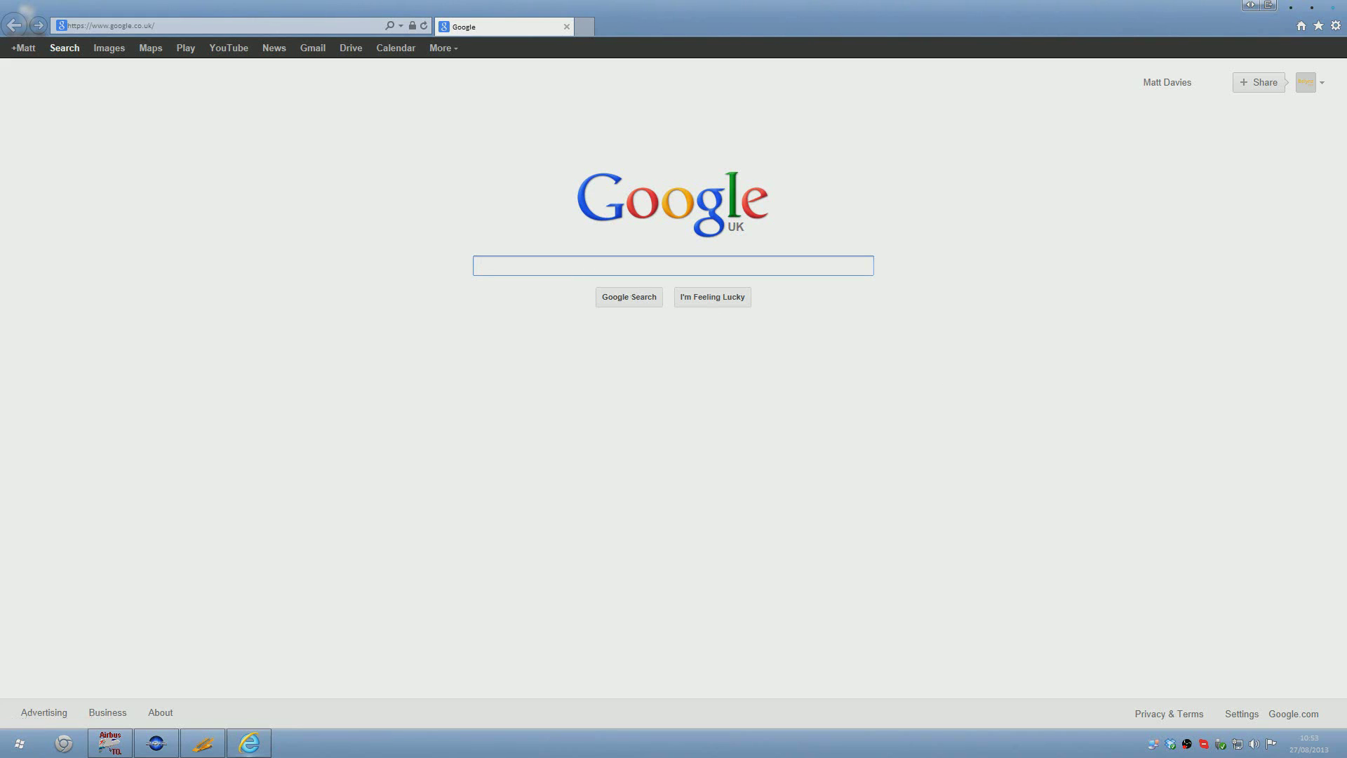
{"action": "type", "text": "rfinder free"}
{"action": "key", "text": "Return"}
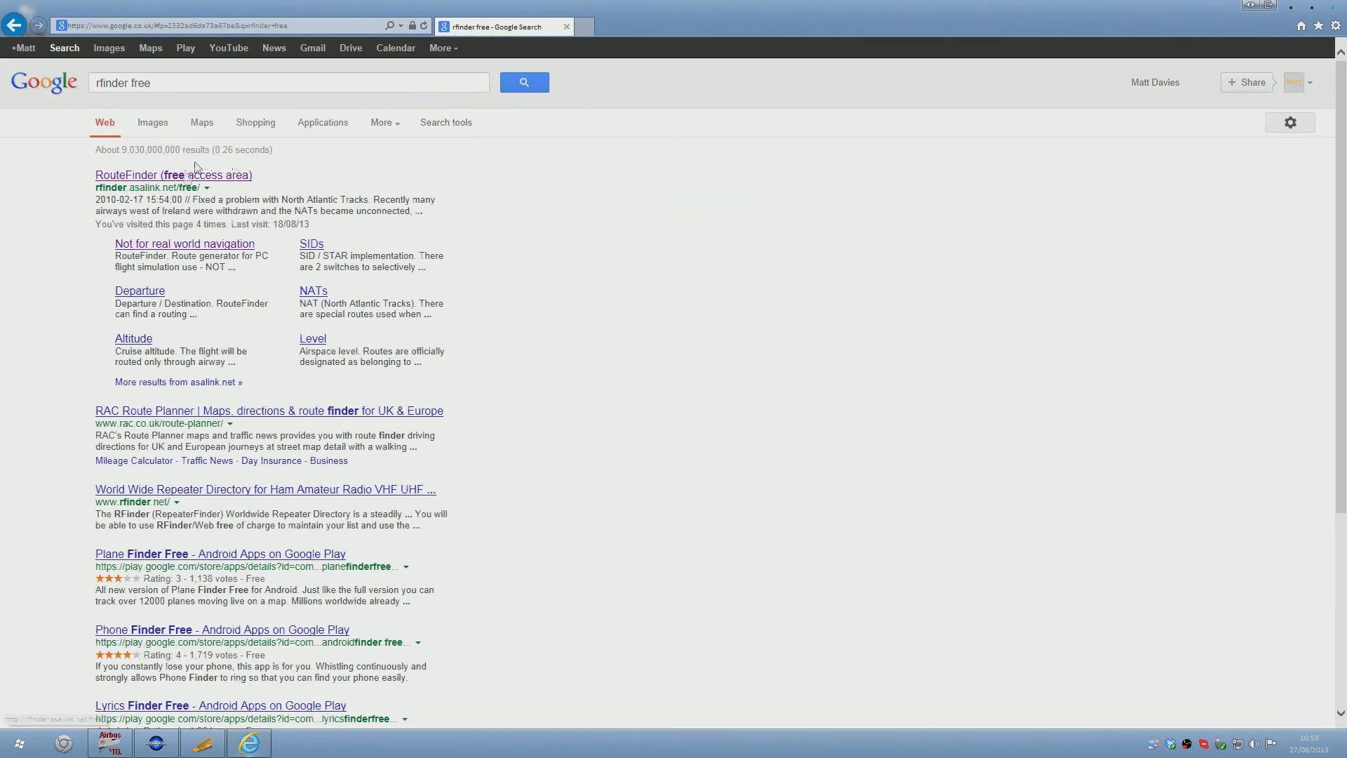
{"action": "left_click", "coordinate": [180, 178]}
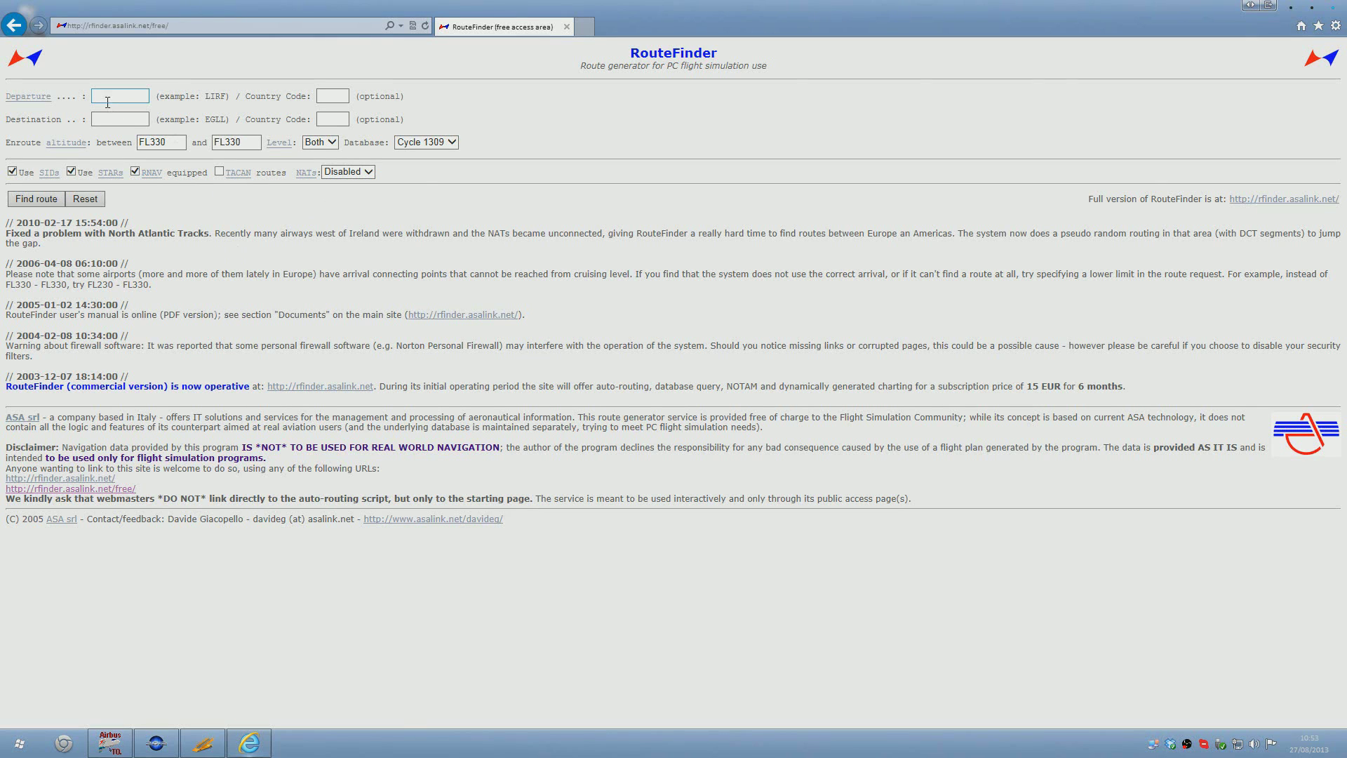
Look through the available navigation database cycles, keeping Cycle 1309 selected.
{"action": "left_click", "coordinate": [426, 147]}
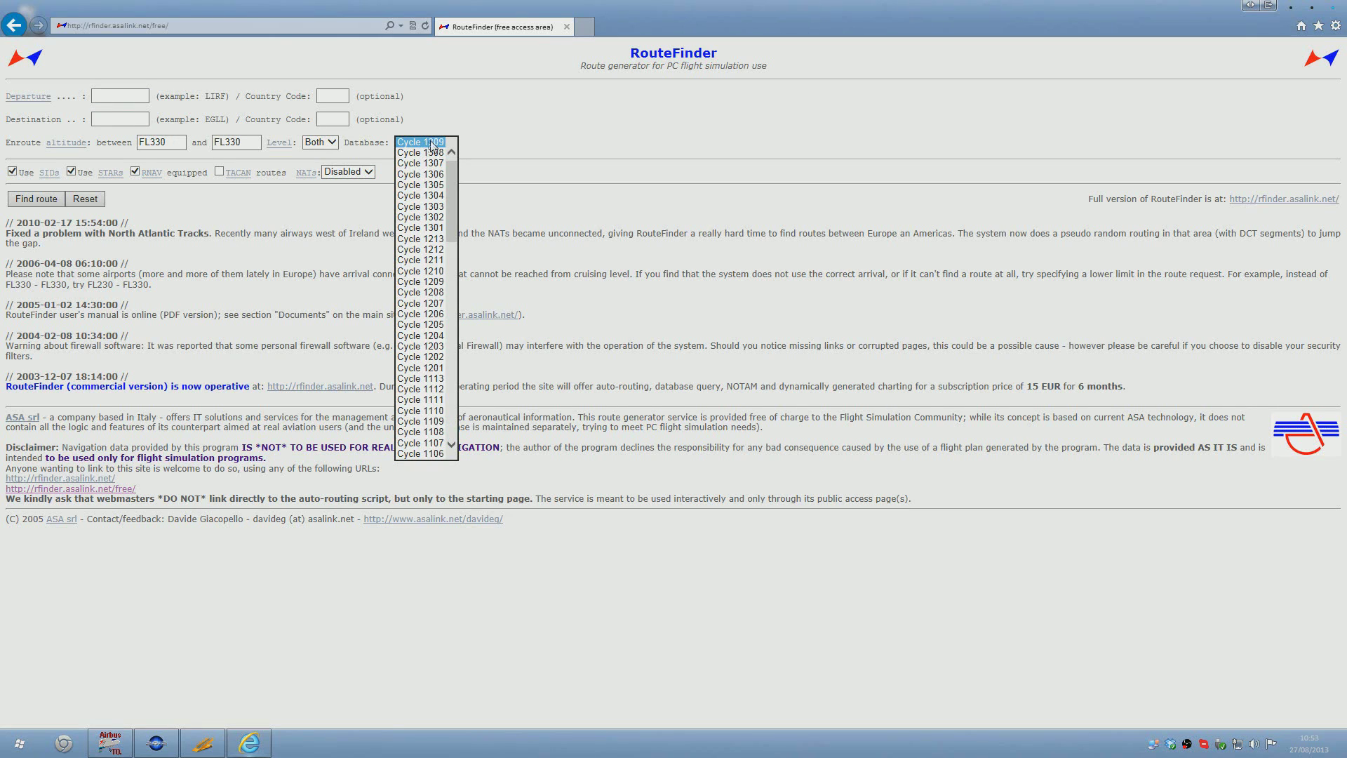
{"action": "left_click", "coordinate": [431, 143]}
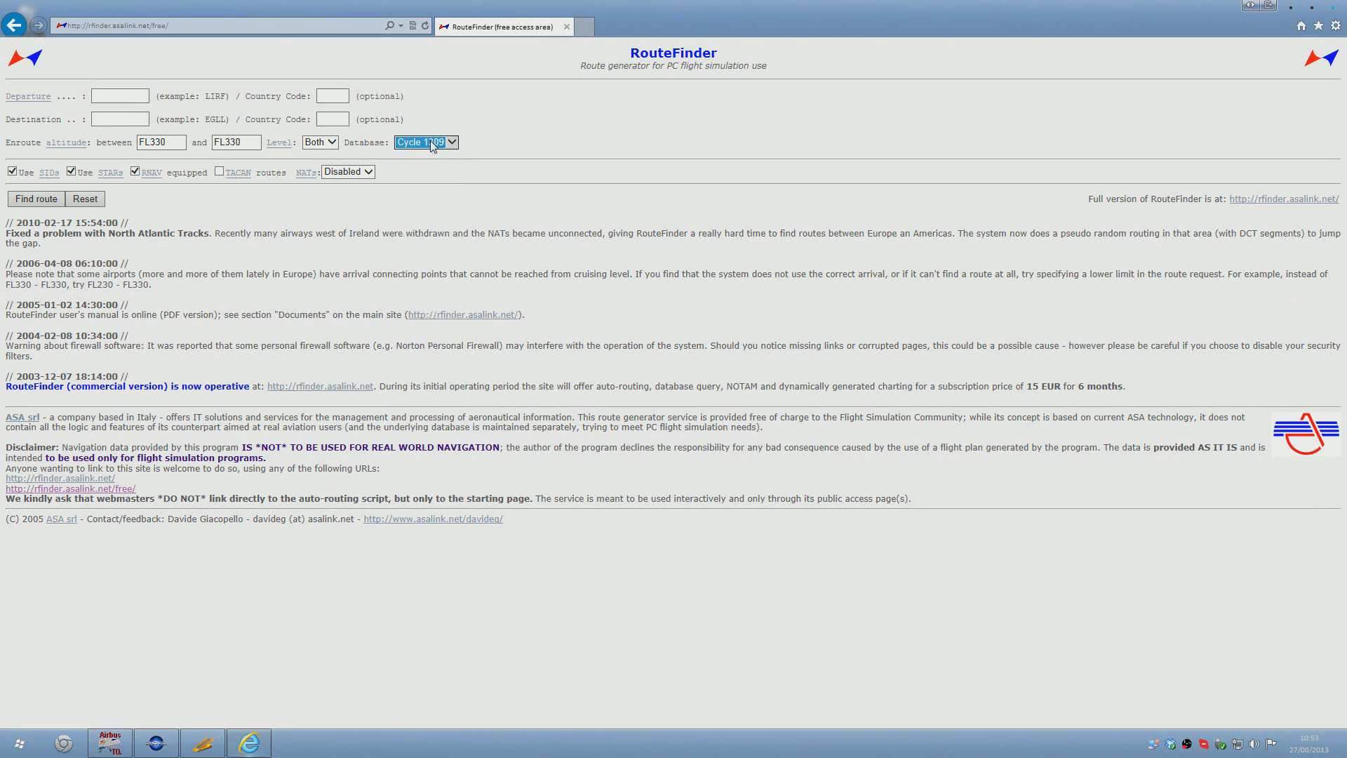
{"action": "left_click", "coordinate": [431, 144]}
{"action": "scroll", "coordinate": [440, 295], "scroll_direction": "down", "scroll_amount": 13}
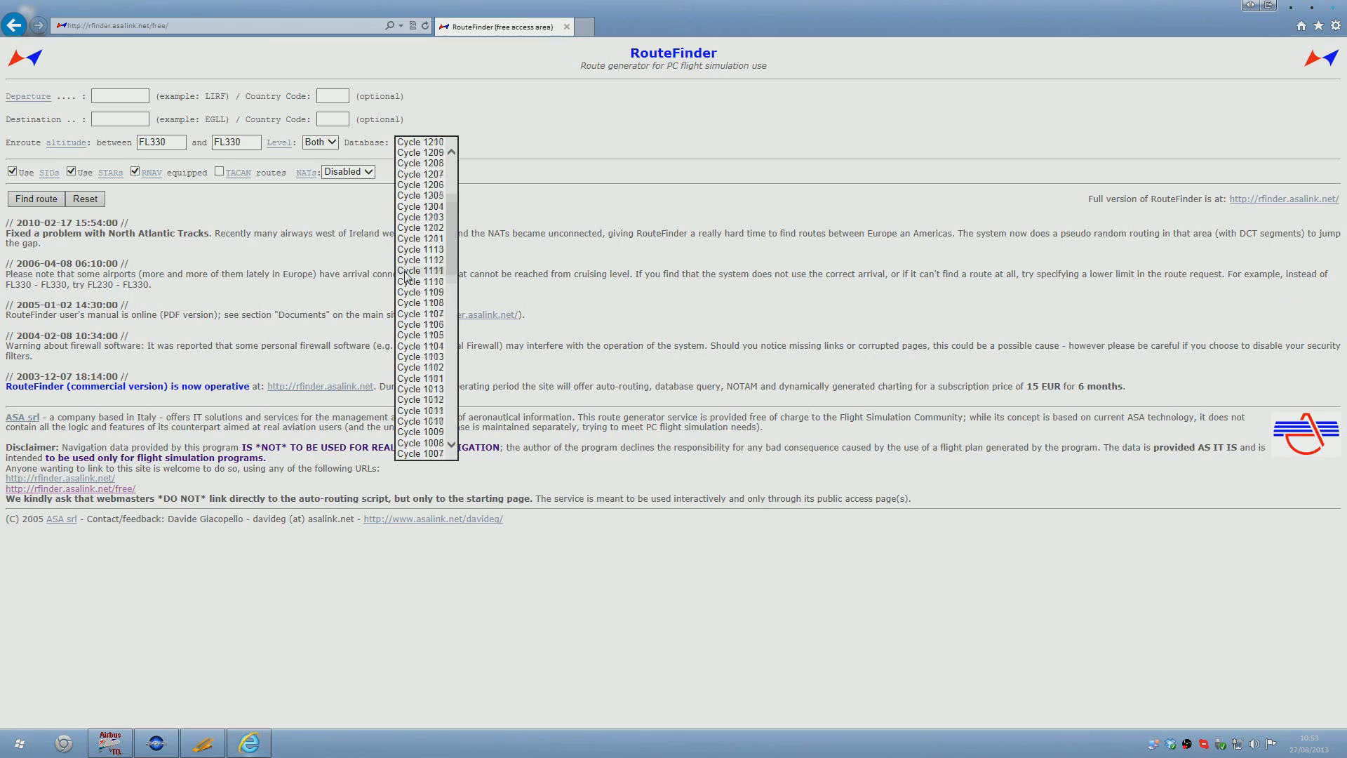
{"action": "scroll", "coordinate": [440, 317], "scroll_direction": "down", "scroll_amount": 11}
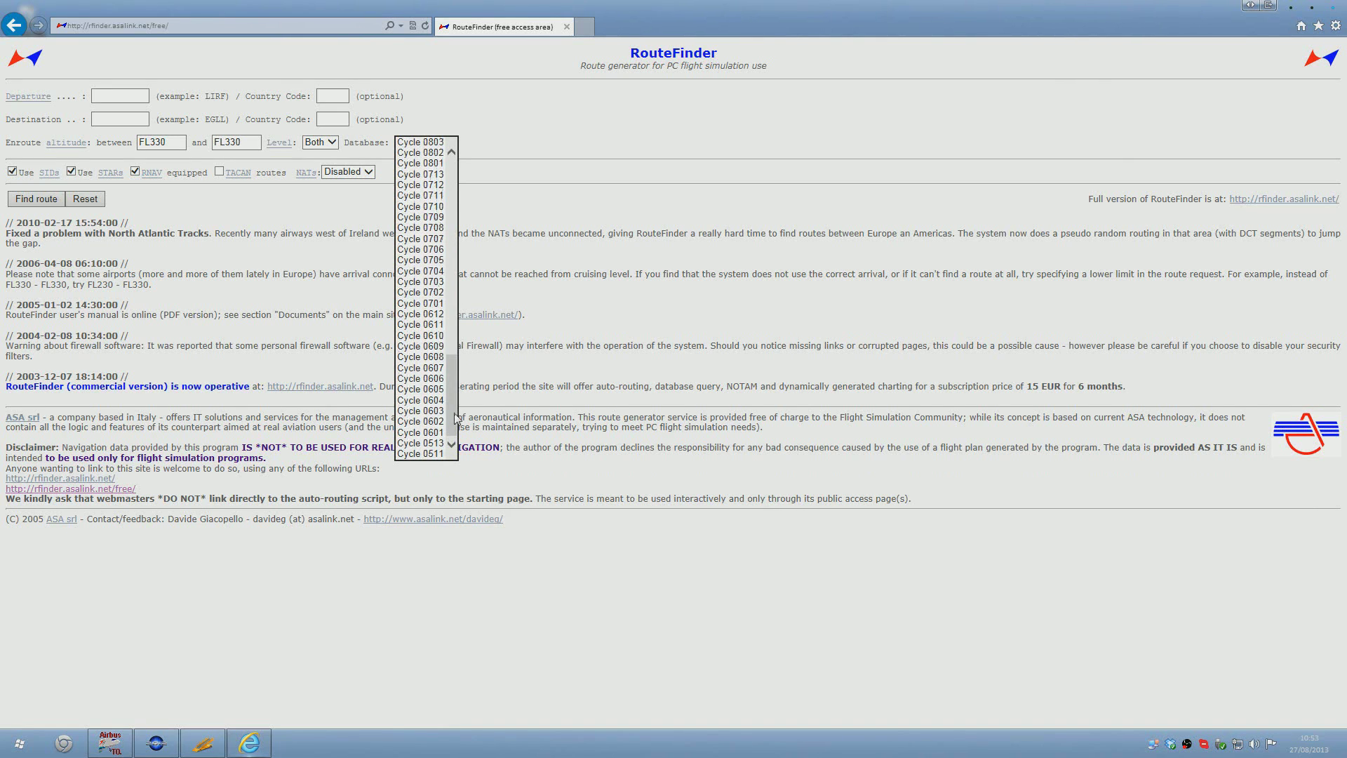
{"action": "left_click_drag", "start_coordinate": [452, 363], "coordinate": [456, 157]}
{"action": "left_click", "coordinate": [454, 144]}
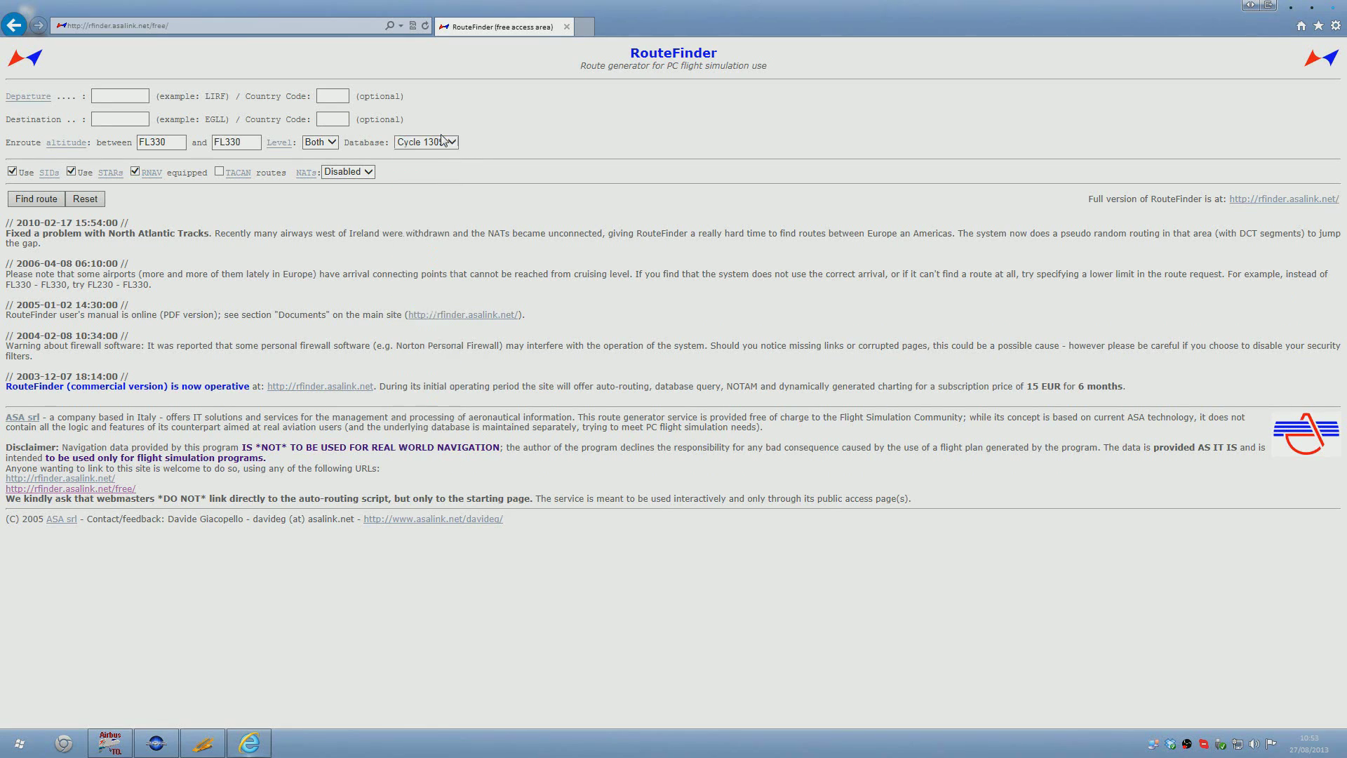
{"action": "left_click", "coordinate": [441, 142]}
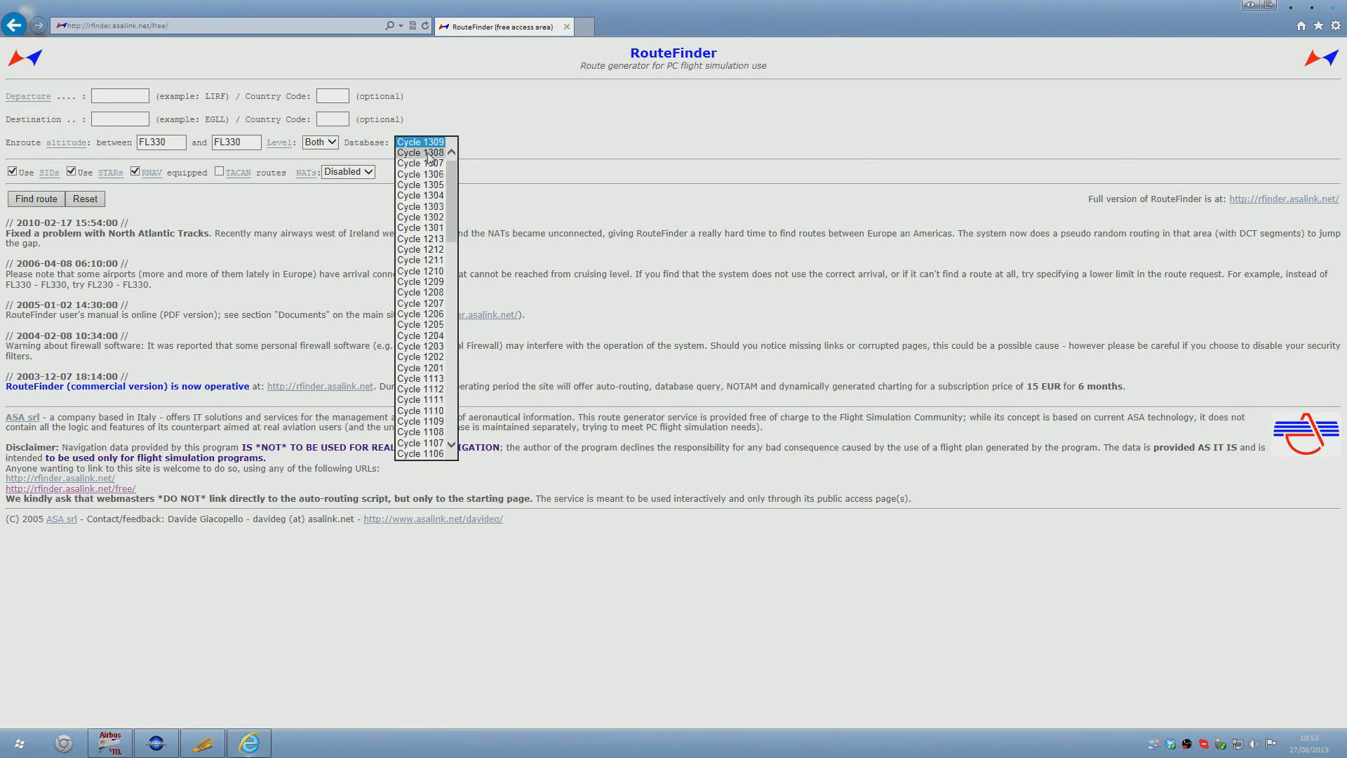
{"action": "left_click", "coordinate": [425, 142]}
{"action": "left_click", "coordinate": [425, 142]}
{"action": "left_click", "coordinate": [425, 139]}
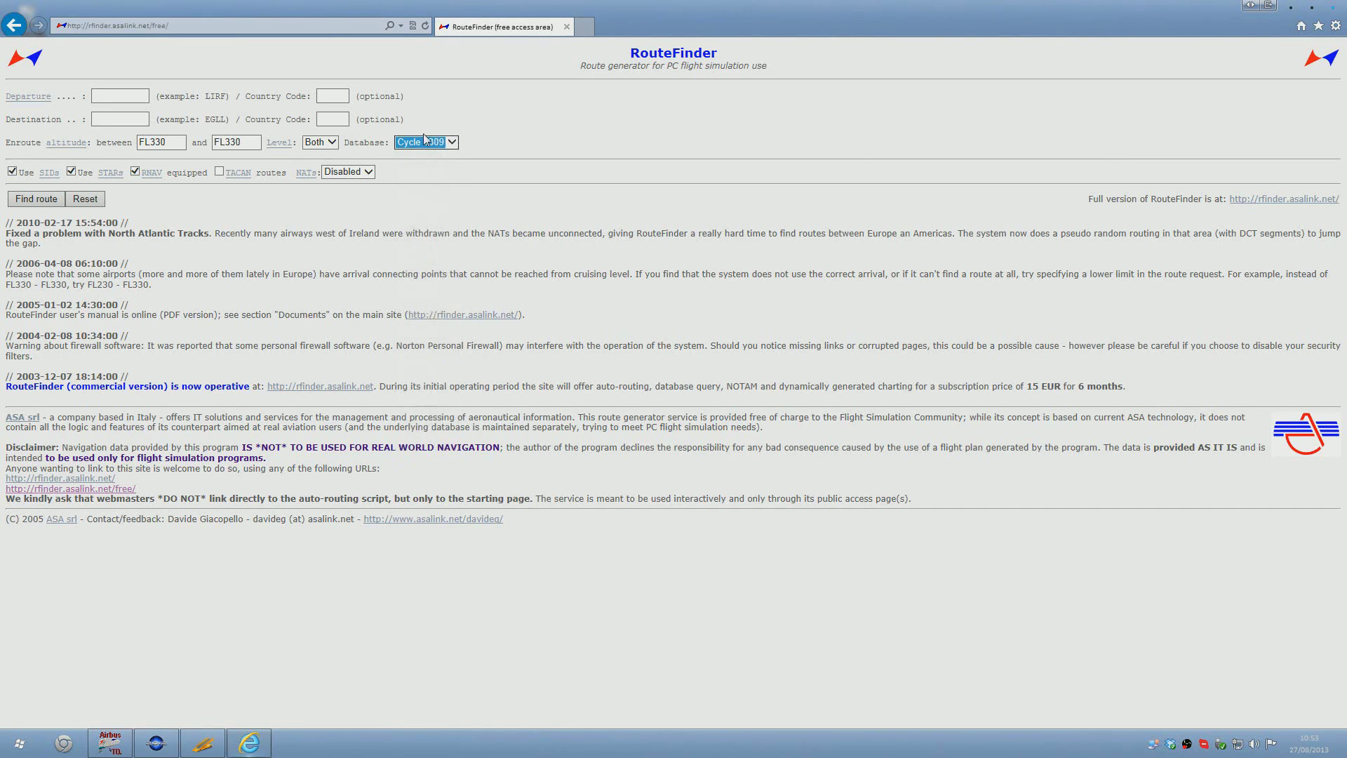
{"action": "left_click", "coordinate": [505, 140]}
Enter EGAA as the departure airport and EGGP as the destination.
{"action": "left_click", "coordinate": [134, 96]}
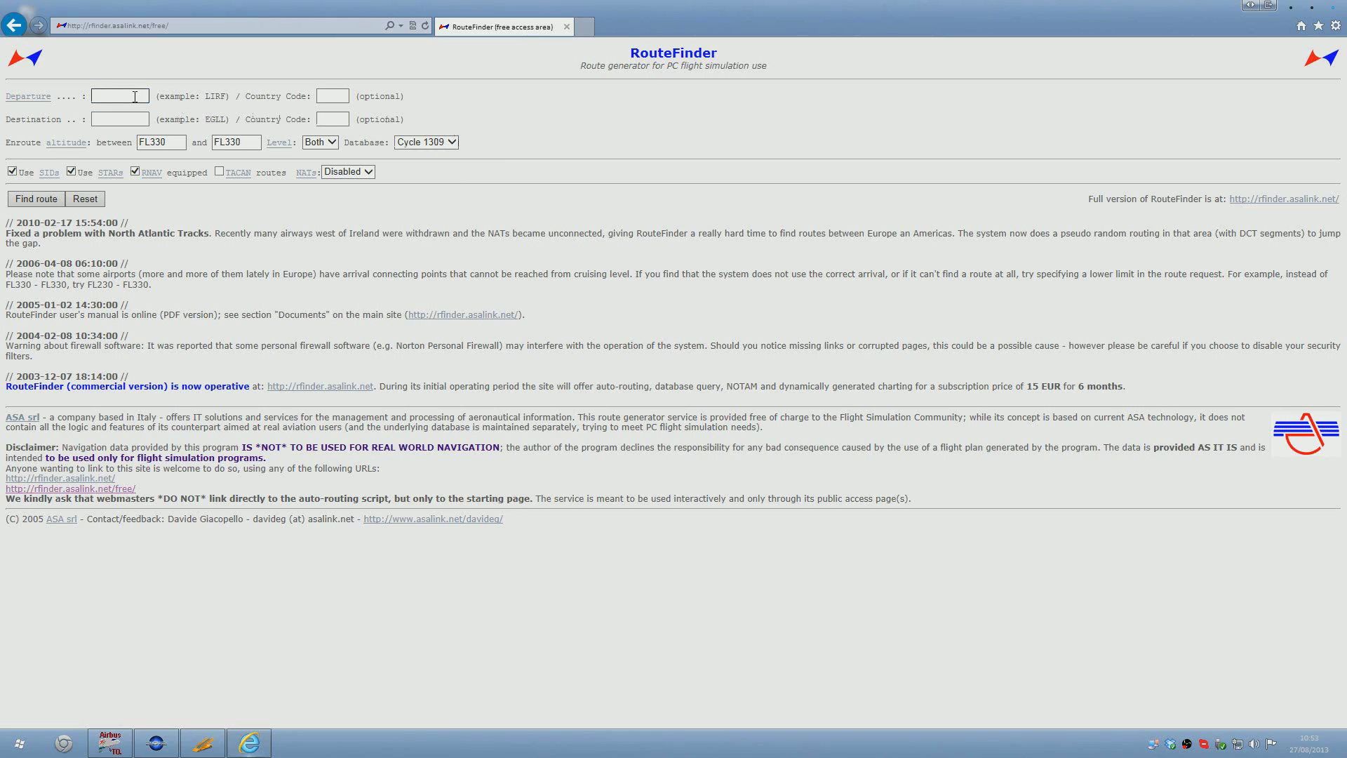
{"action": "type", "text": "EGAA"}
{"action": "key", "text": "Tab"}
{"action": "type", "text": "EGGP"}
Set both enroute altitude limits to FL200 and find the route.
{"action": "key", "text": "Tab"}
{"action": "key", "text": "Tab"}
{"action": "key", "text": "Tab"}
{"action": "type", "text": "FL200"}
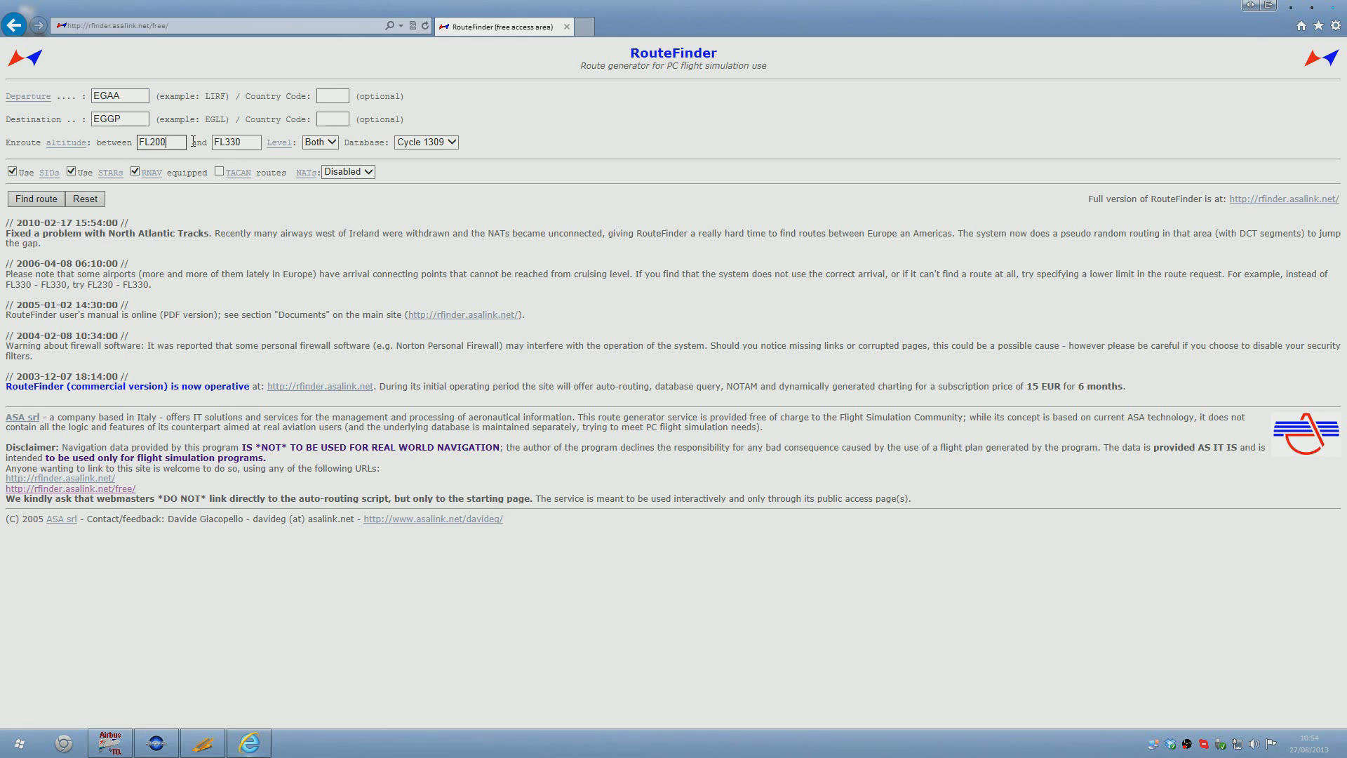
{"action": "key", "text": "Tab"}
{"action": "type", "text": "FL200"}
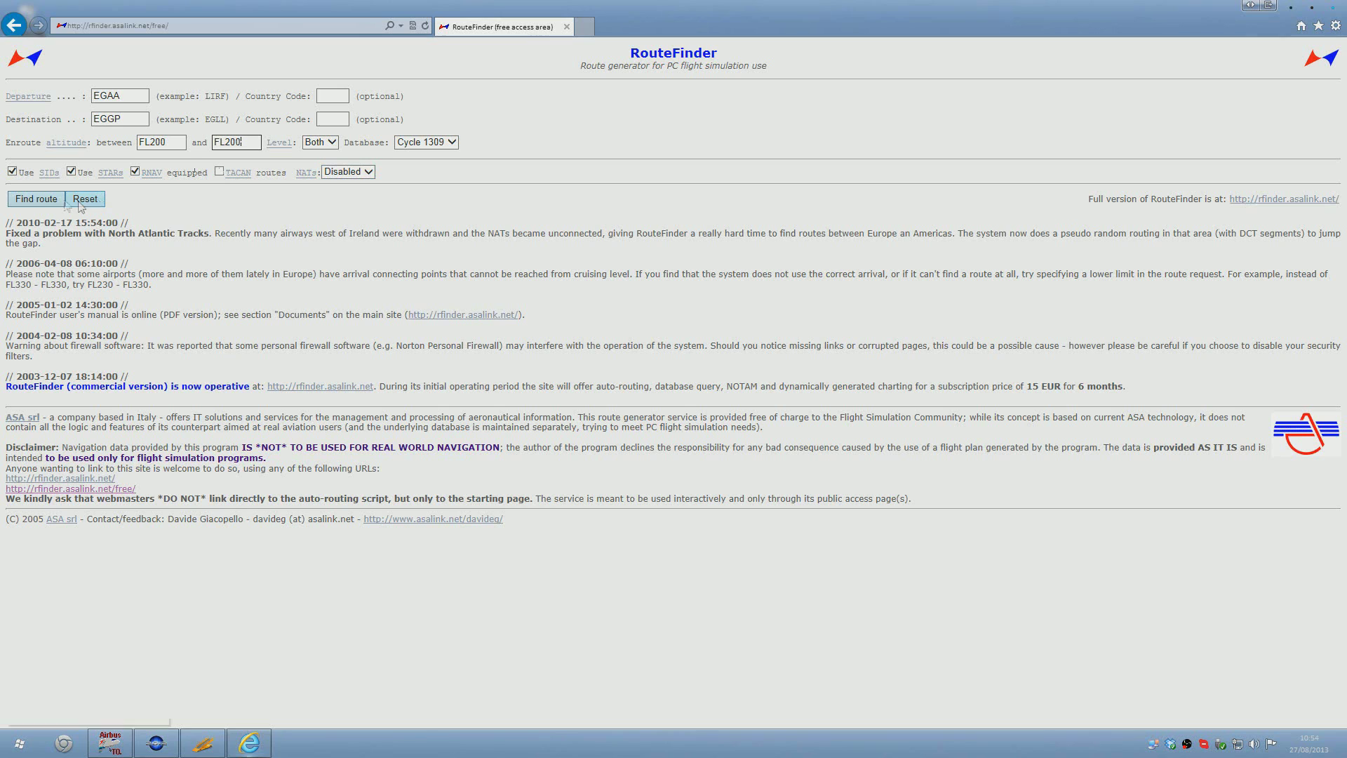
{"action": "left_click", "coordinate": [39, 199]}
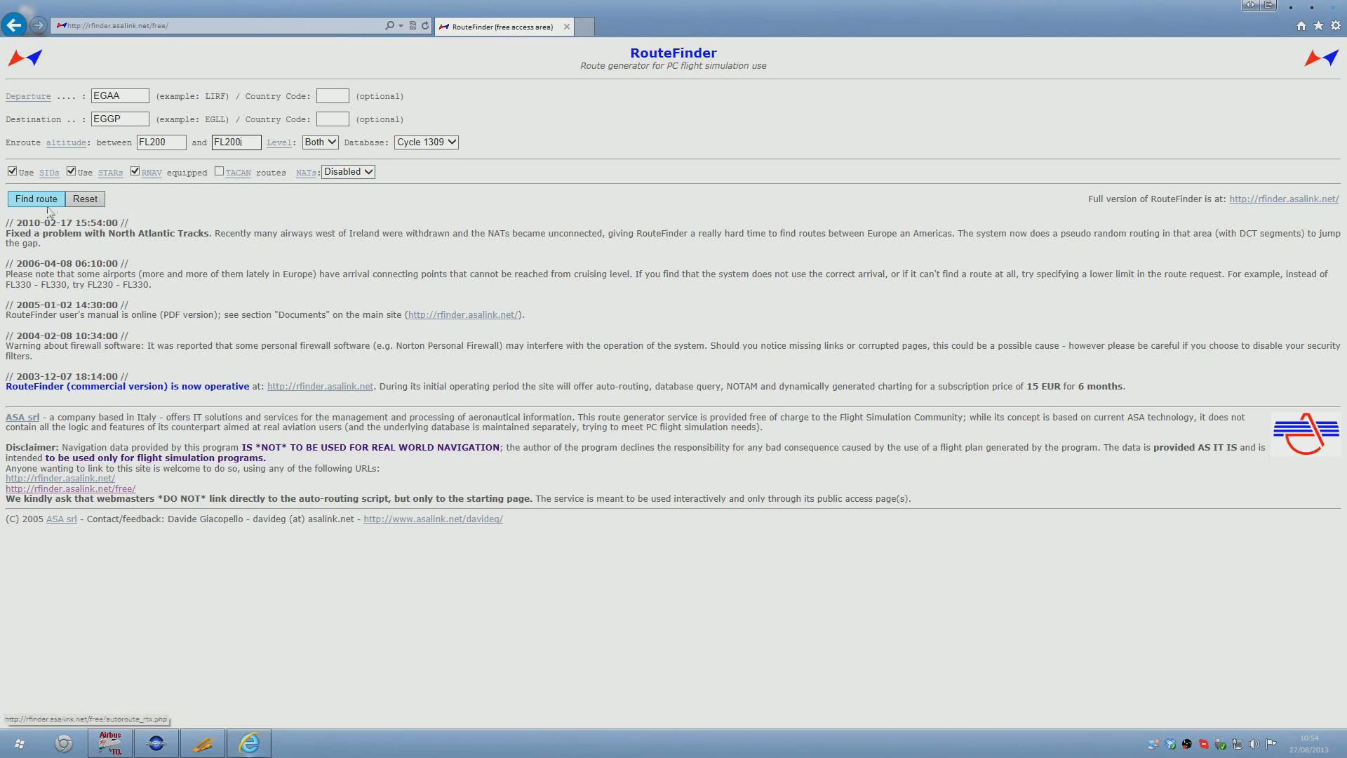
{"action": "left_click", "coordinate": [41, 202]}
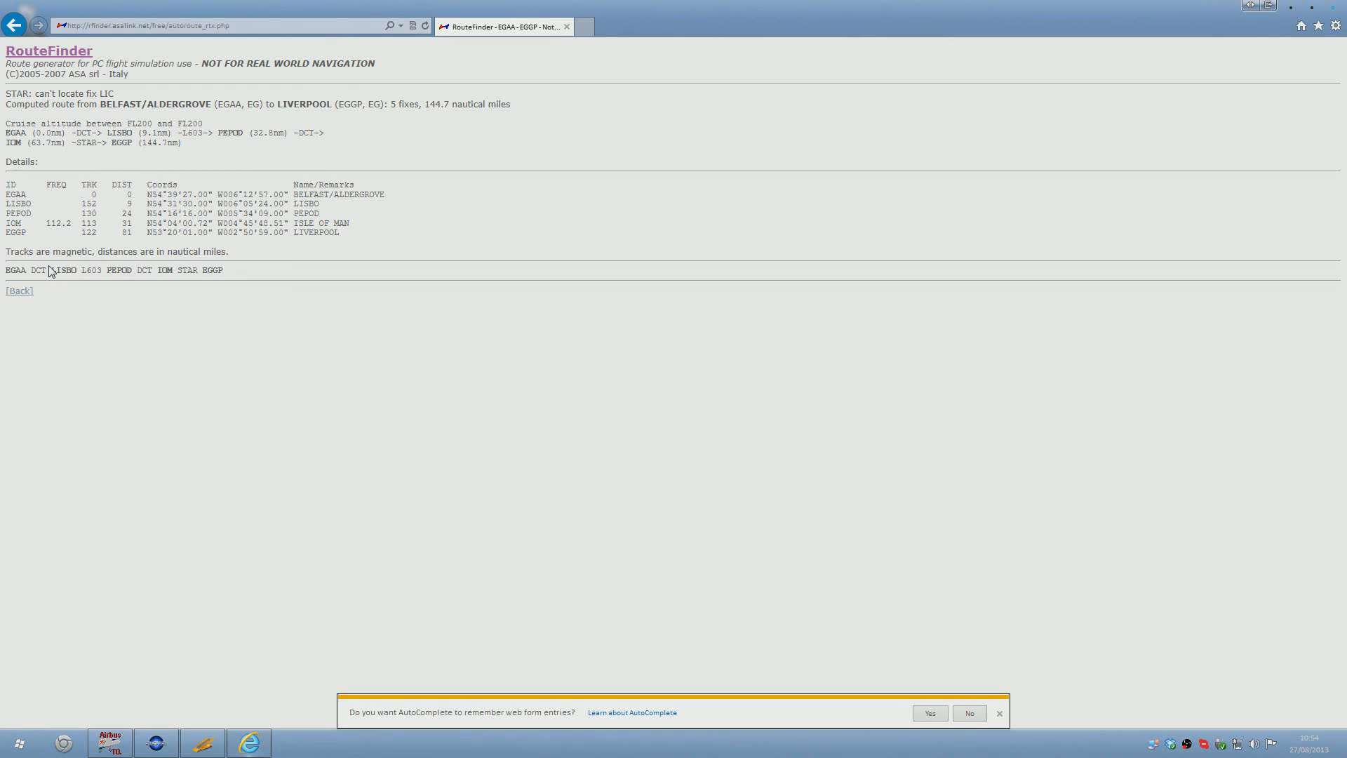
Copy the route portion "LISBO L603 PEPOD DCT IOM" from the computed route string, excluding the airports, first DCT and STAR.
{"action": "left_click_drag", "start_coordinate": [52, 271], "coordinate": [86, 271]}
{"action": "left_click", "coordinate": [86, 271]}
{"action": "left_click_drag", "start_coordinate": [82, 272], "coordinate": [102, 272]}
{"action": "left_click", "coordinate": [113, 271]}
{"action": "left_click_drag", "start_coordinate": [174, 270], "coordinate": [61, 267]}
{"action": "right_click", "coordinate": [61, 270]}
{"action": "left_click", "coordinate": [87, 285]}
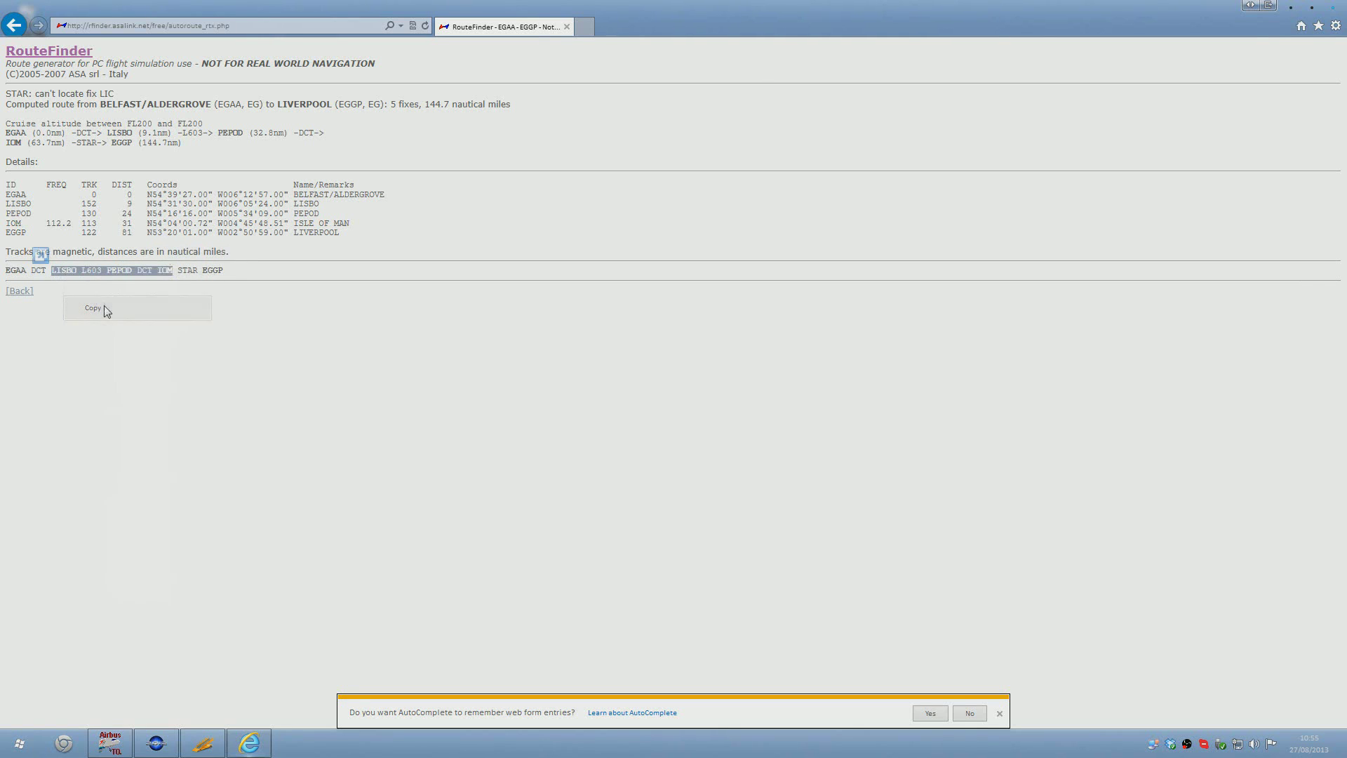
Open simroutes.com in a new browser tab and go to its route generator page.
{"action": "left_click", "coordinate": [583, 28]}
{"action": "type", "text": "simroutes.com"}
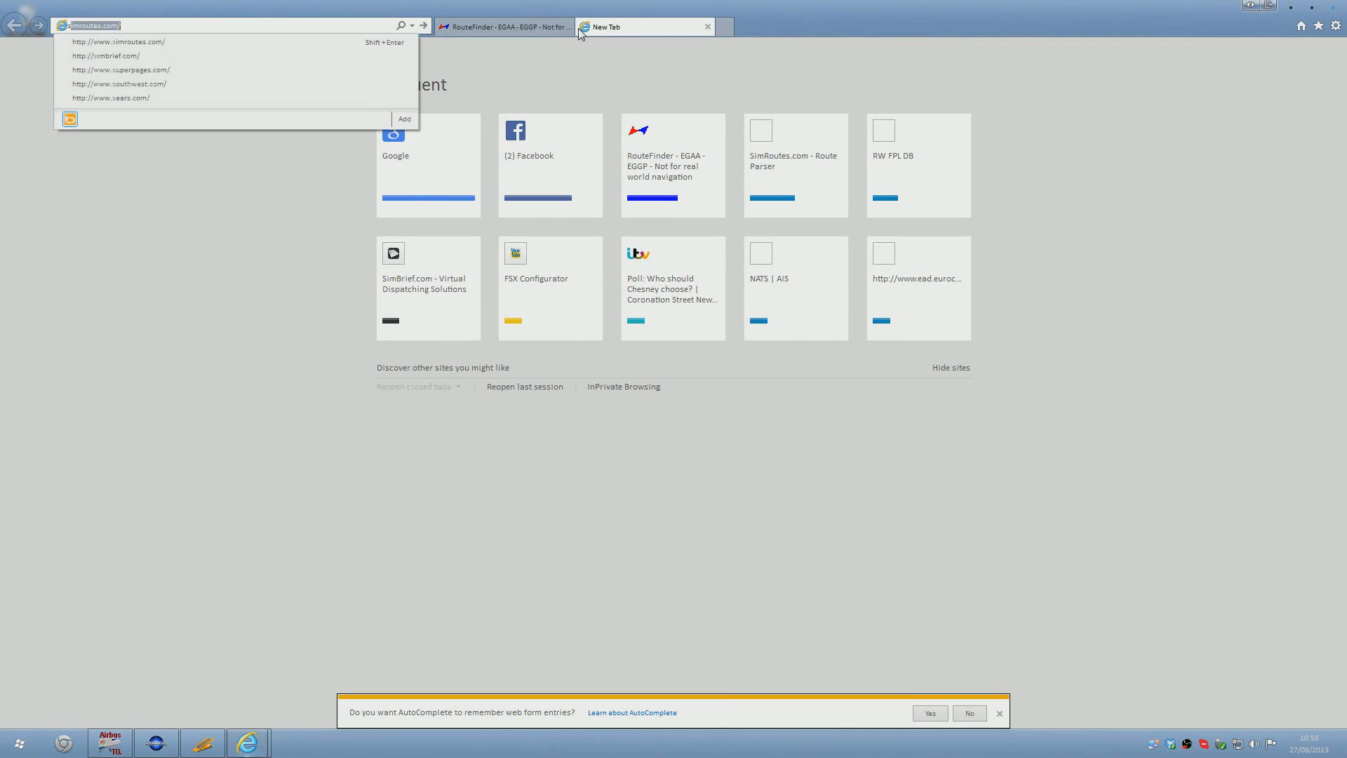
{"action": "key", "text": "Return"}
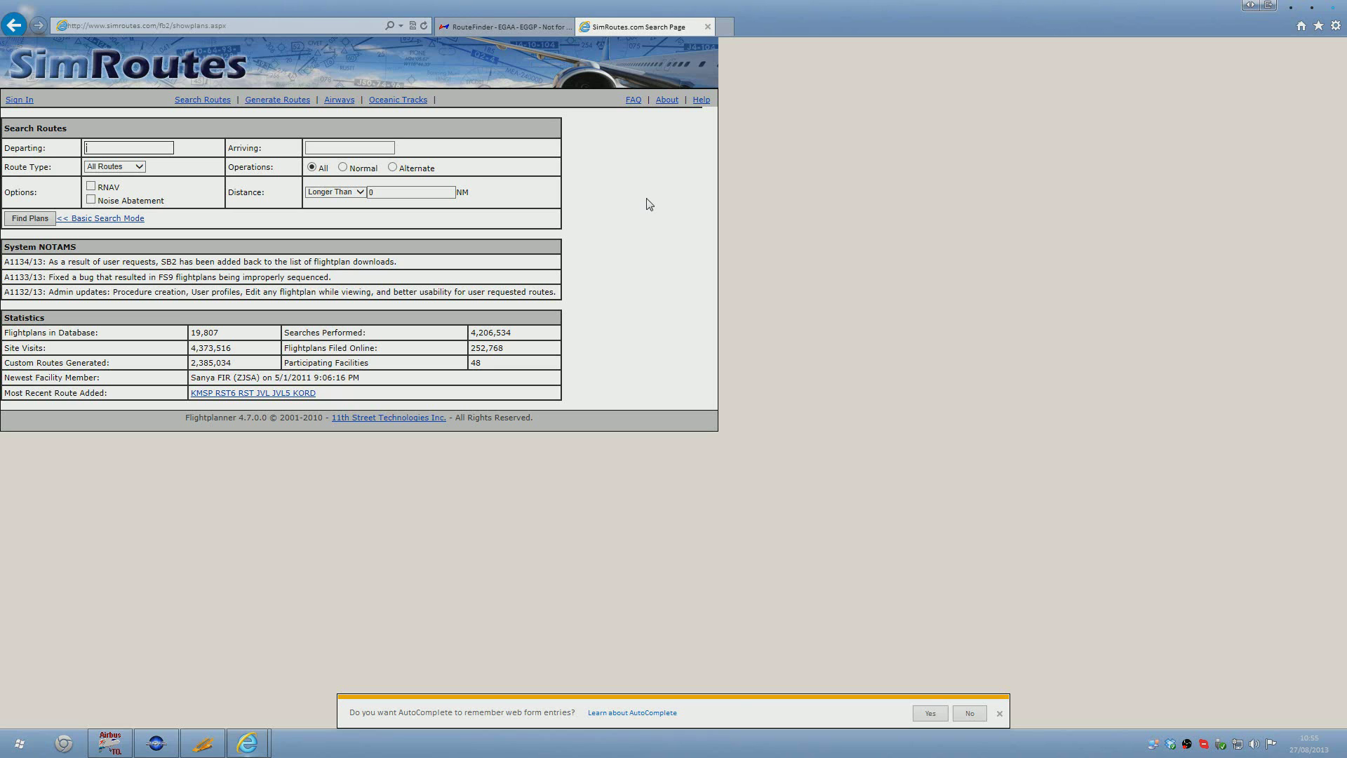
{"action": "left_click", "coordinate": [278, 103]}
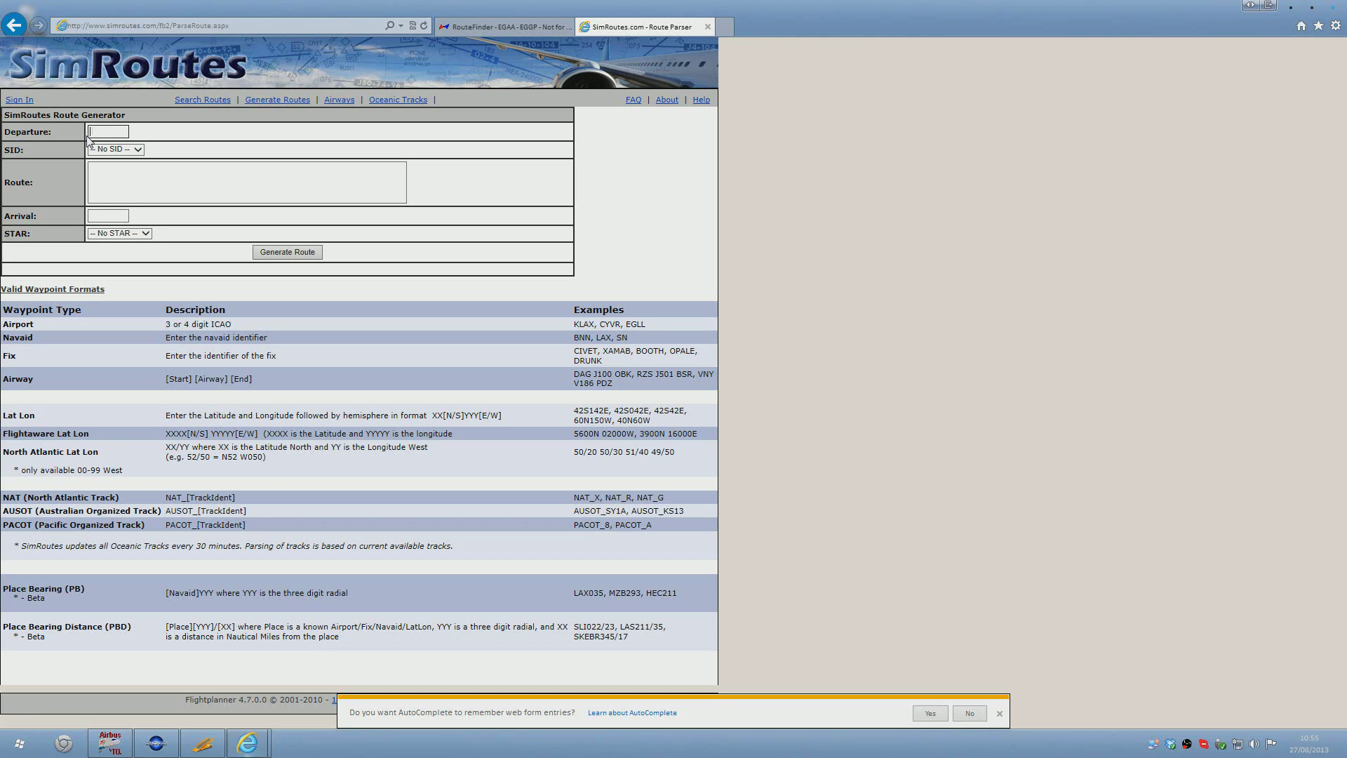
Enter EGAA as the departure and paste the copied route LISBO L603 PEPOD DCT IOM, leaving the SID unselected.
{"action": "type", "text": "EGAA"}
{"action": "key", "text": "Tab"}
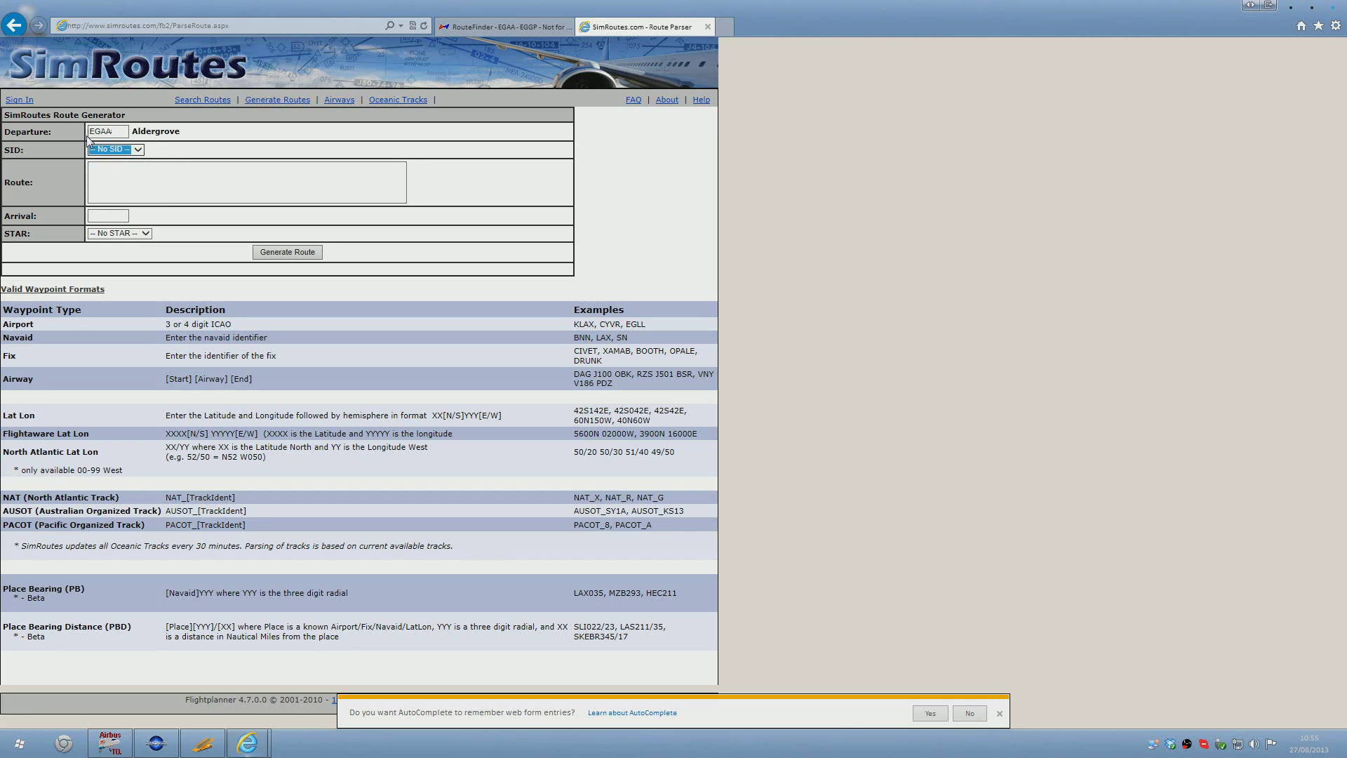
{"action": "left_click", "coordinate": [150, 191]}
{"action": "key", "text": "ctrl+v"}
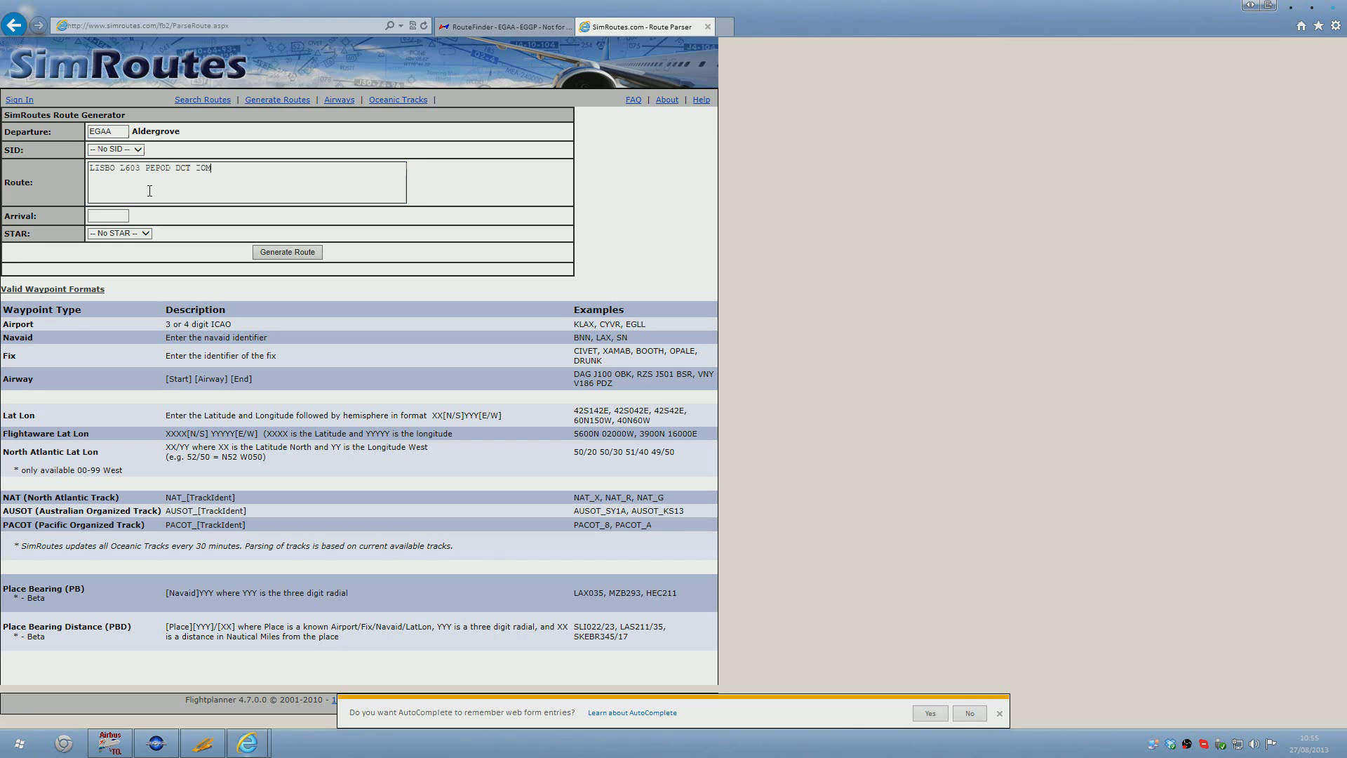
{"action": "key", "text": "shift+Tab"}
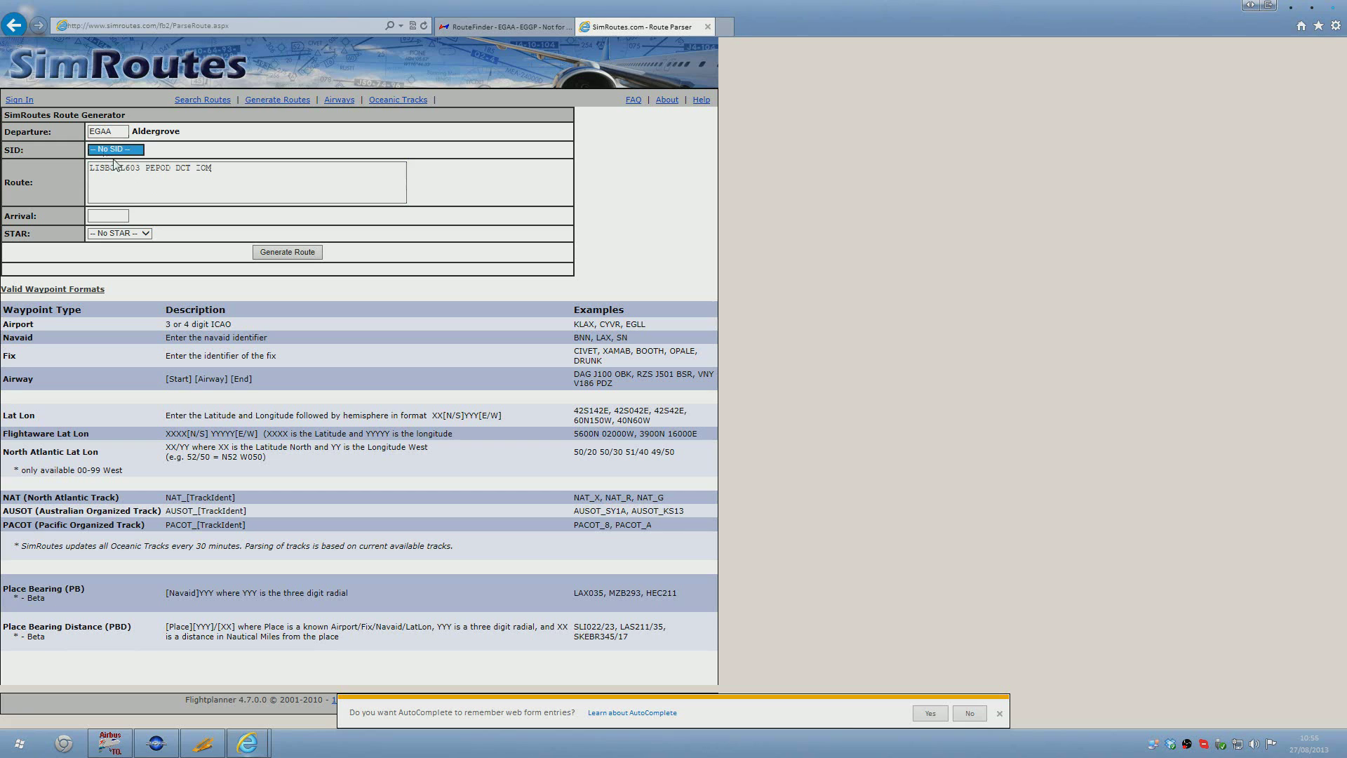
{"action": "left_click", "coordinate": [125, 188]}
Enter EGGP as the arrival, leave the STAR unselected, and generate the route.
{"action": "left_click", "coordinate": [119, 216]}
{"action": "type", "text": "EGGP"}
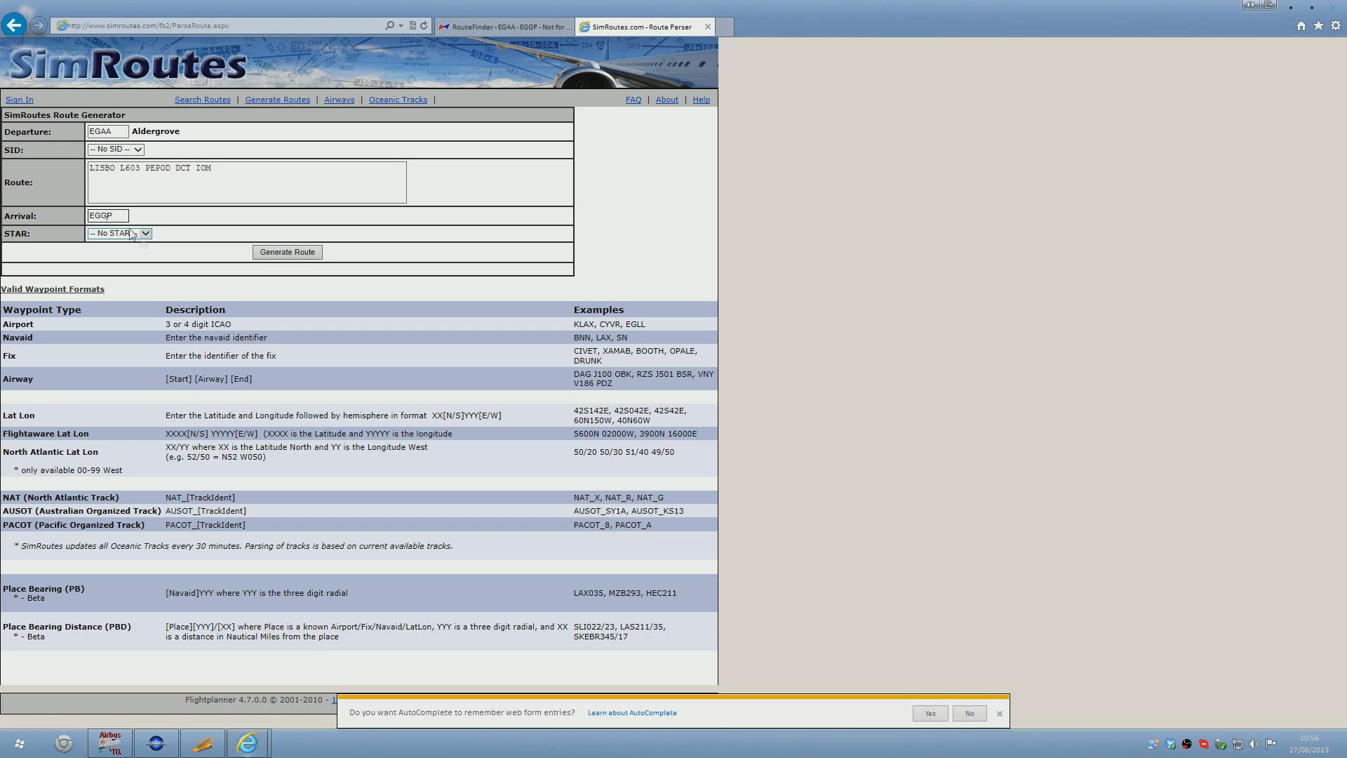
{"action": "key", "text": "Tab"}
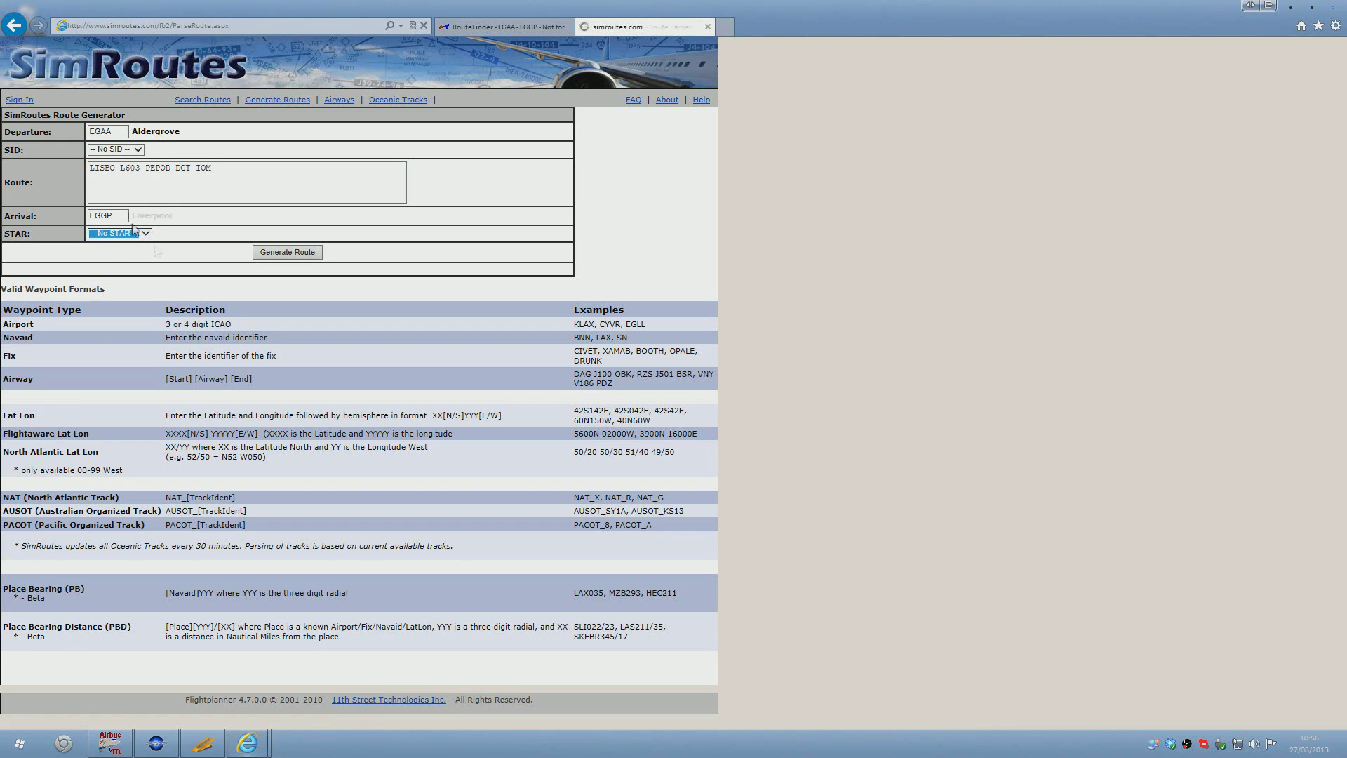
{"action": "left_click", "coordinate": [123, 233]}
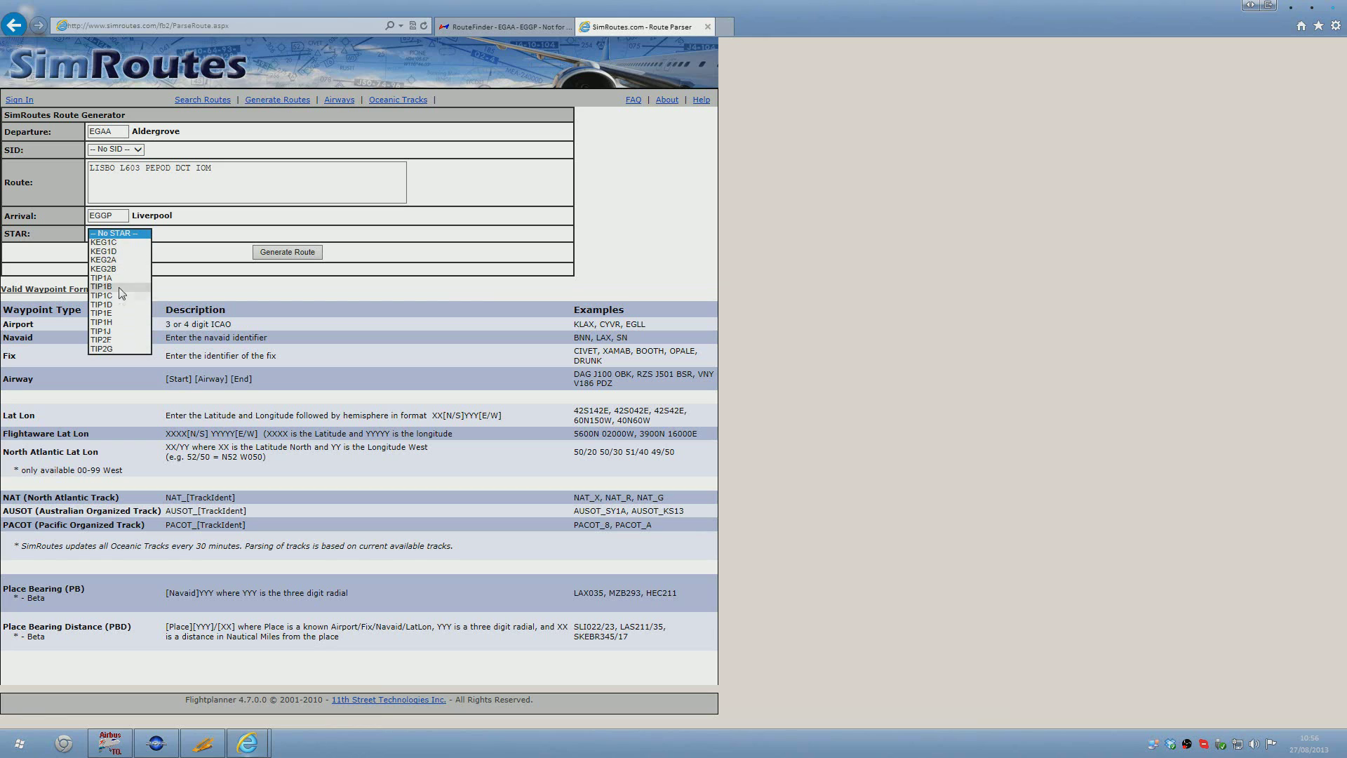
{"action": "left_click", "coordinate": [201, 195]}
{"action": "left_click", "coordinate": [241, 171]}
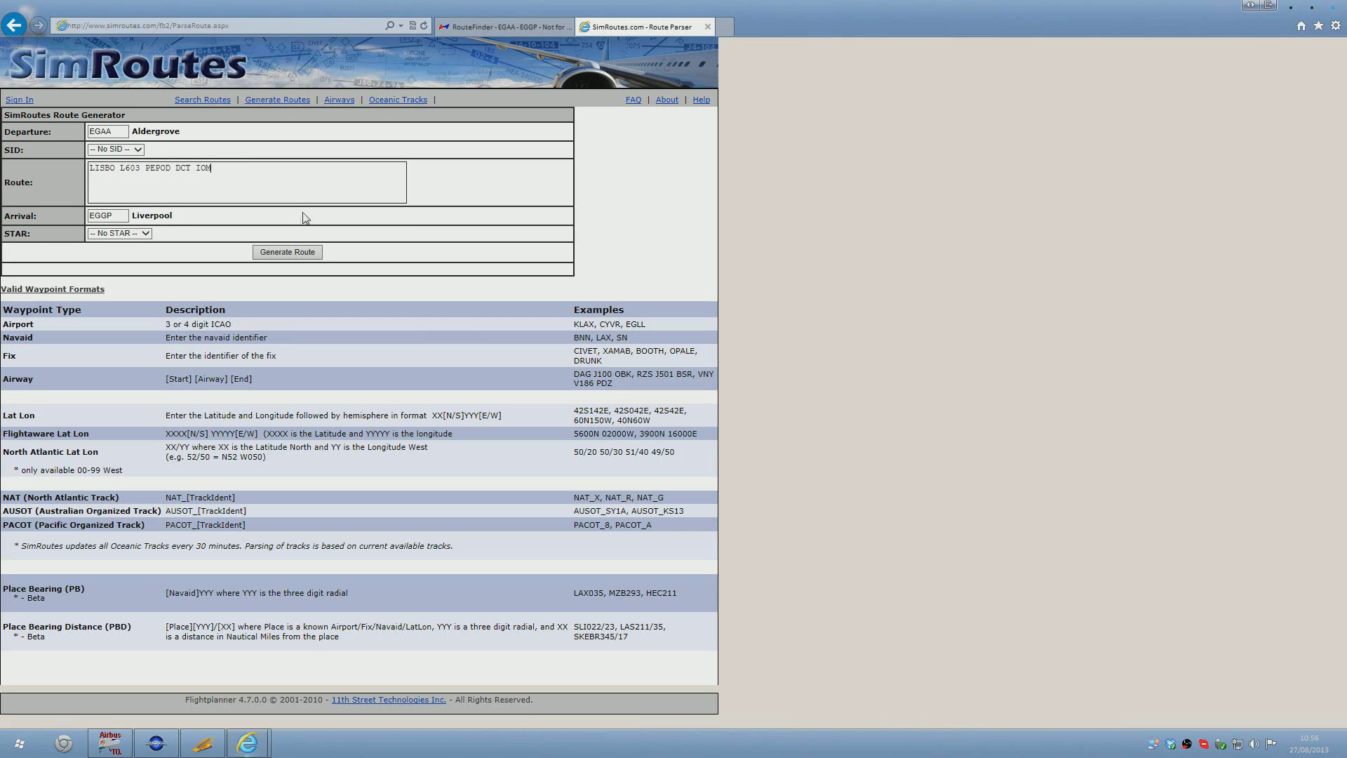
{"action": "left_click", "coordinate": [309, 255]}
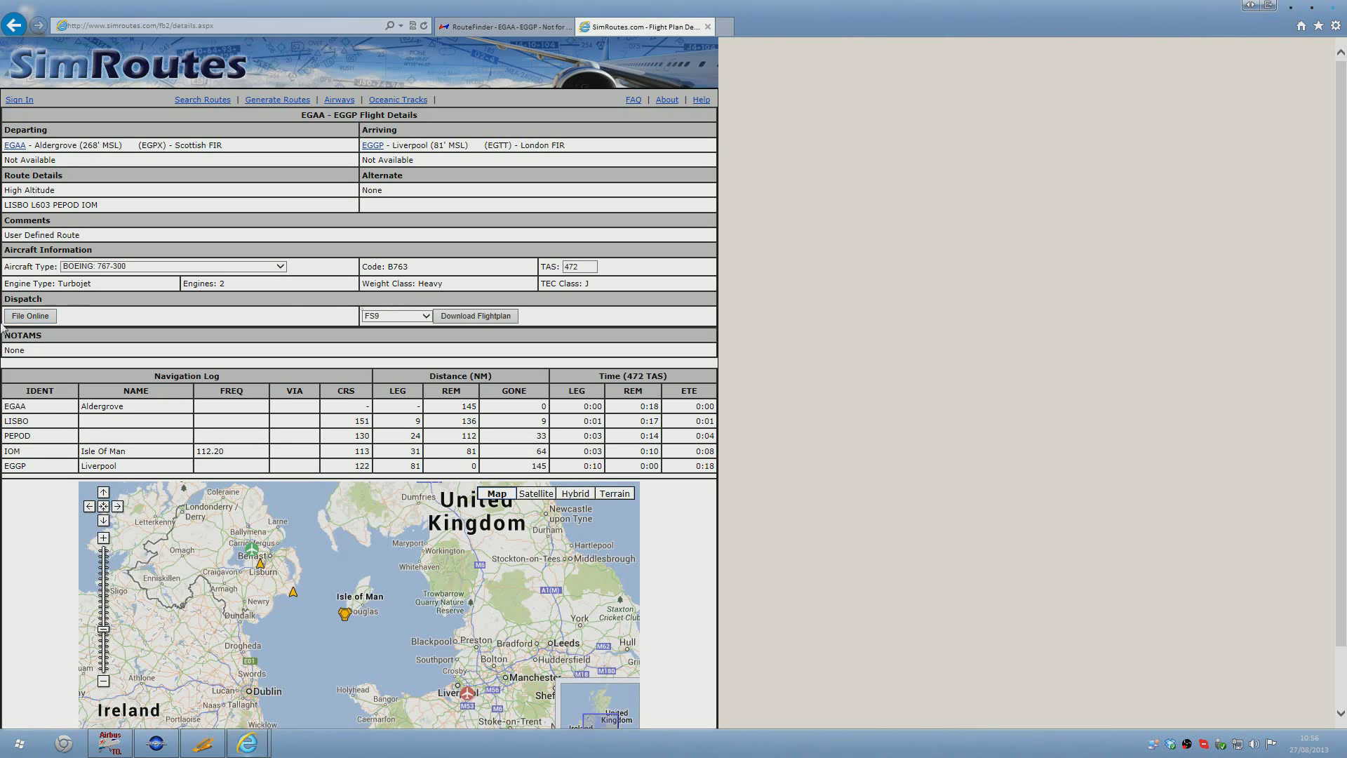
Download the flight plan in FSX format and save it as EGAA-EGGP.PLN in the Flight Simulator X Files folder.
{"action": "left_click", "coordinate": [410, 317]}
{"action": "left_click", "coordinate": [379, 333]}
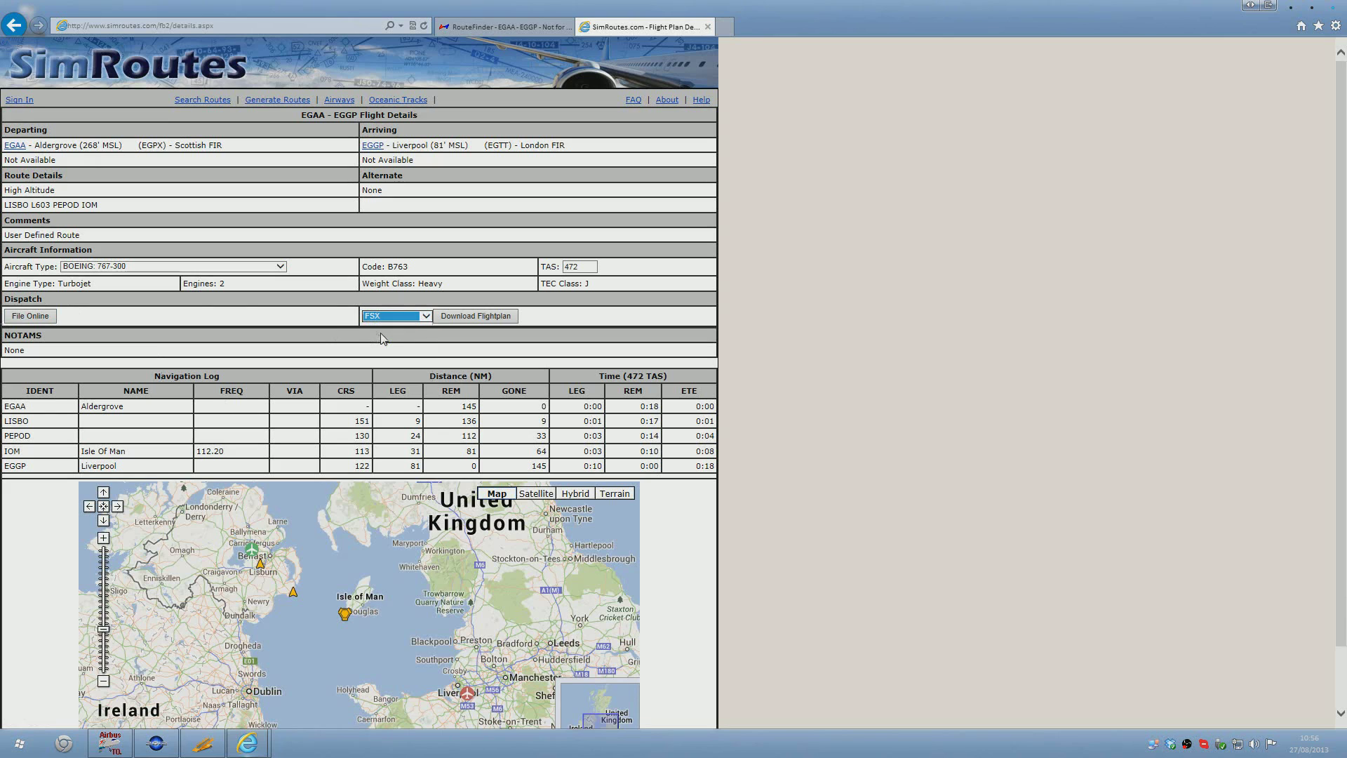
{"action": "left_click", "coordinate": [451, 320]}
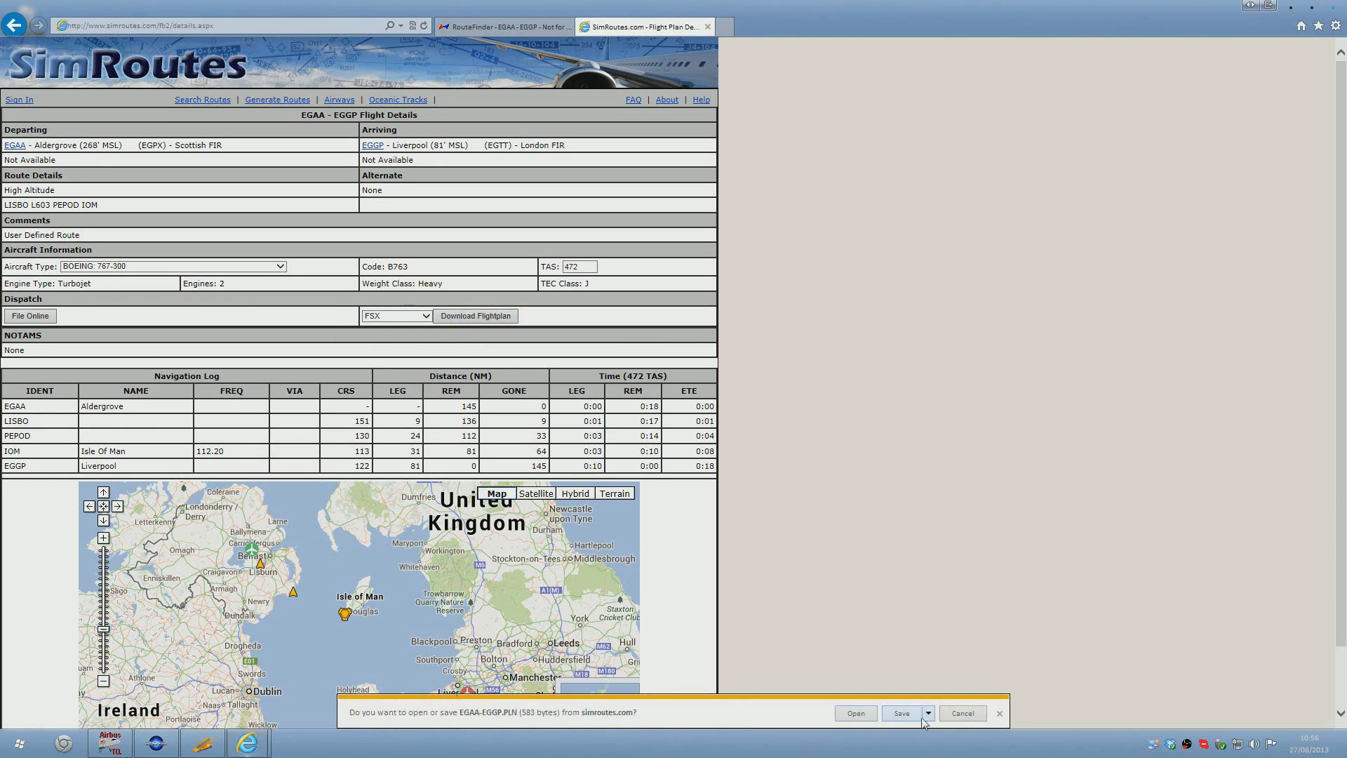
{"action": "left_click", "coordinate": [928, 713]}
{"action": "left_click", "coordinate": [967, 695]}
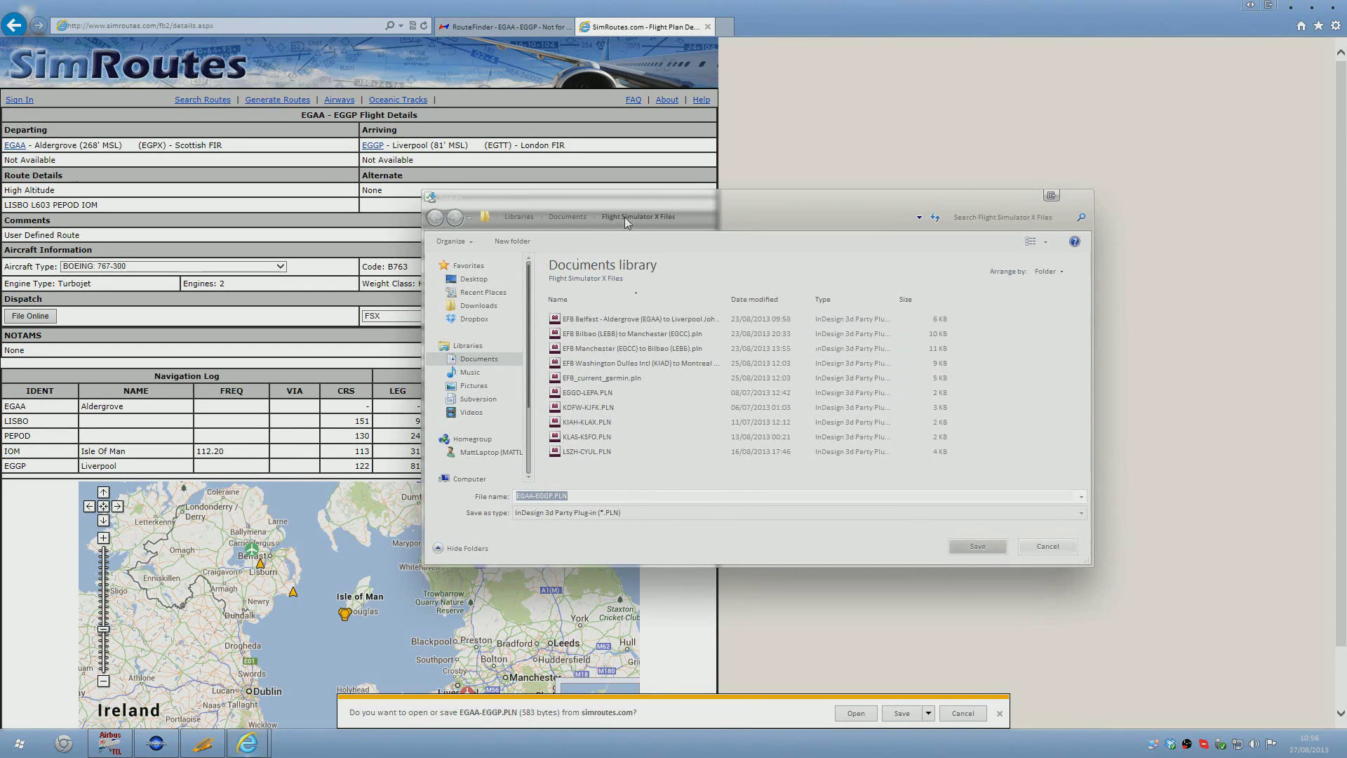
{"action": "left_click", "coordinate": [968, 545]}
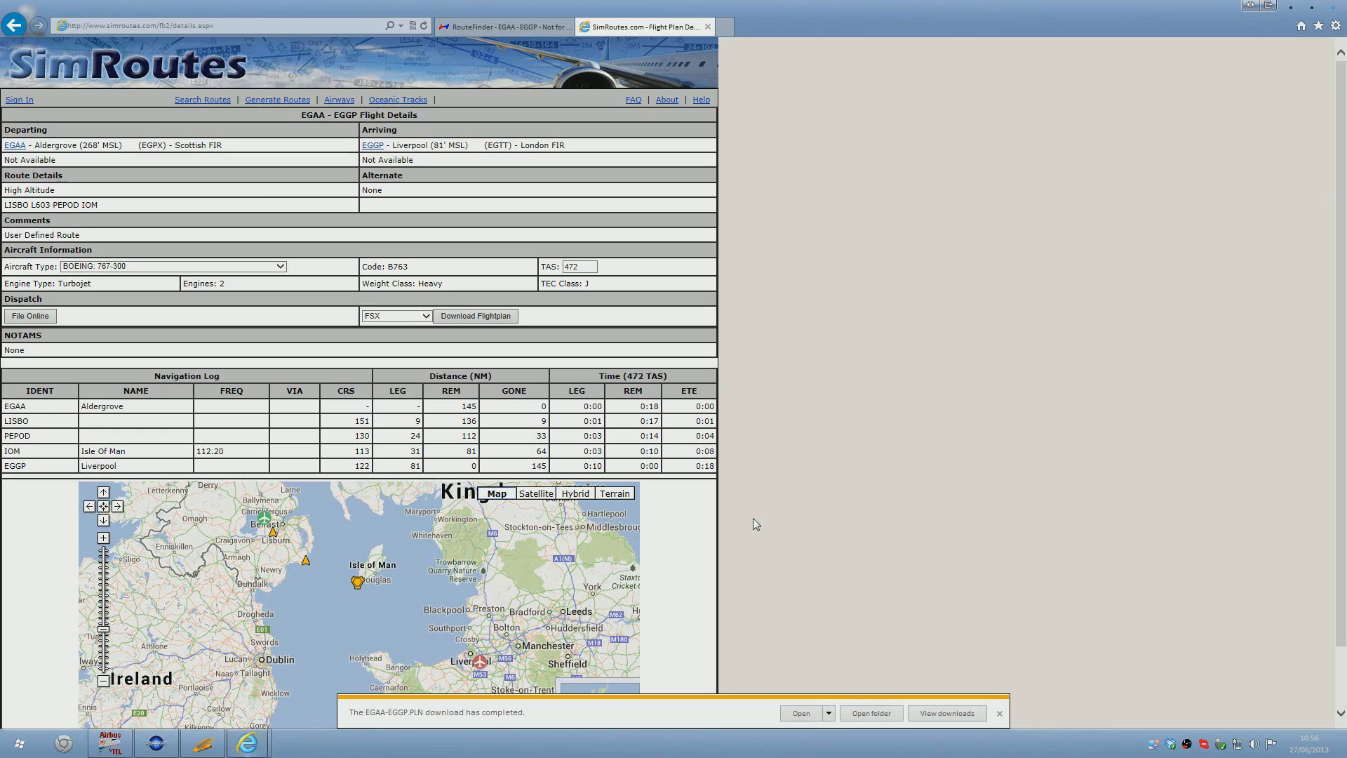
{"action": "left_click", "coordinate": [402, 319]}
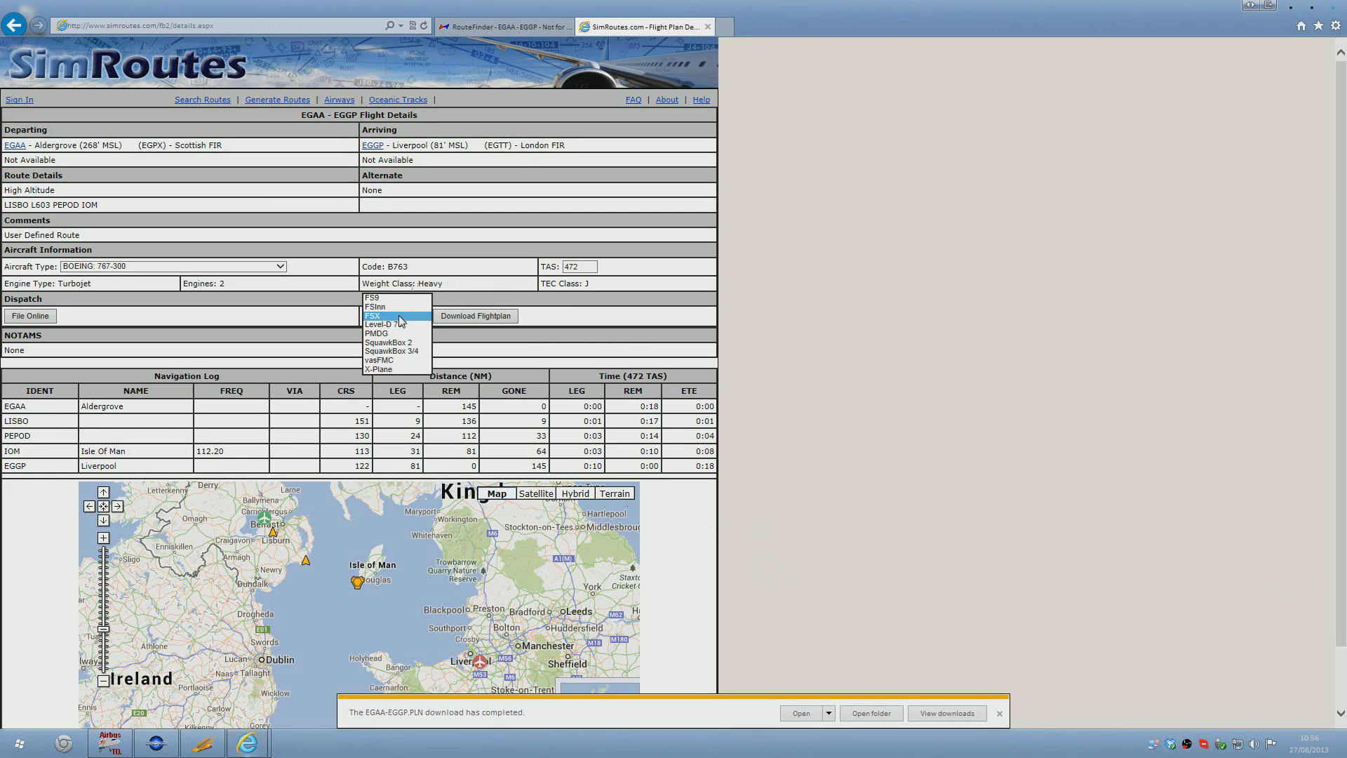
{"action": "left_click", "coordinate": [485, 276]}
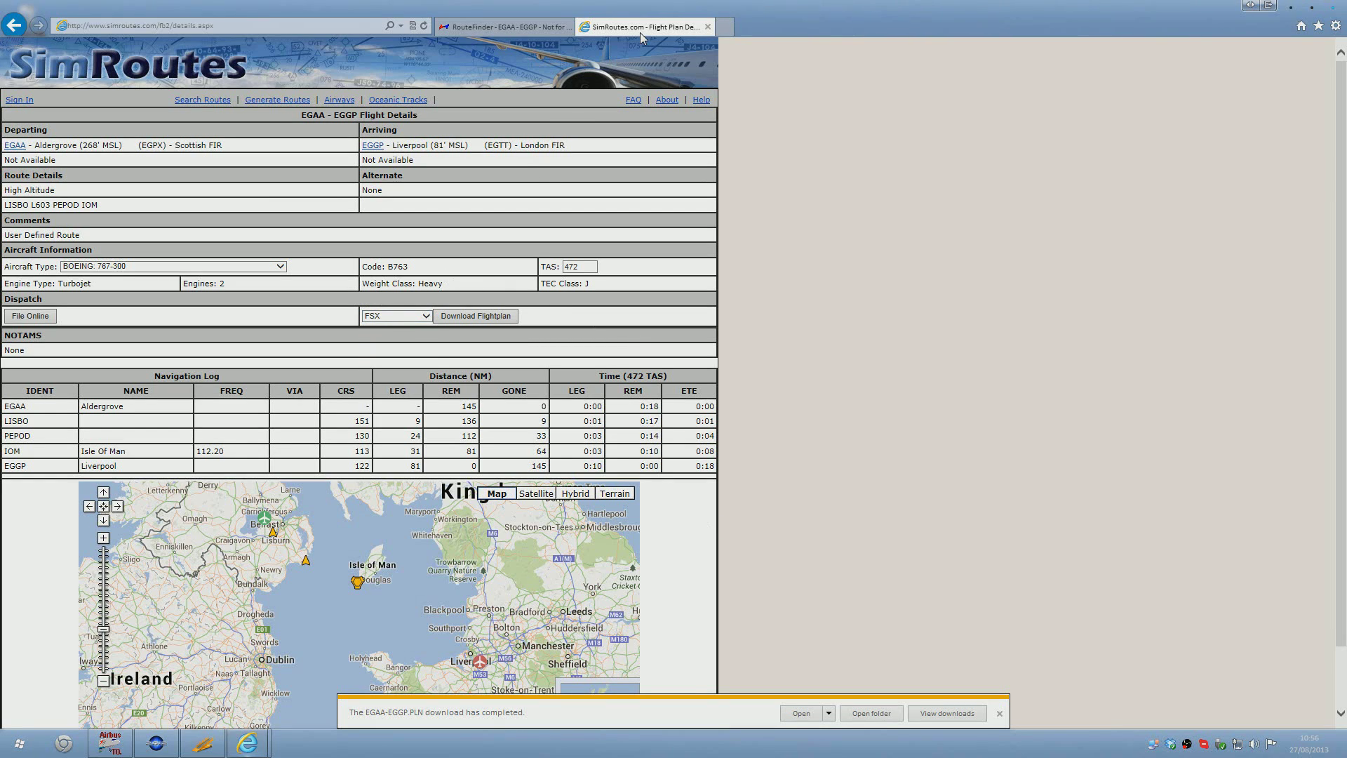
Close the SimRoutes tab and copy the highlighted route LISBO L603 PEPOD DCT IOM from the RouteFinder result again.
{"action": "left_click", "coordinate": [708, 26]}
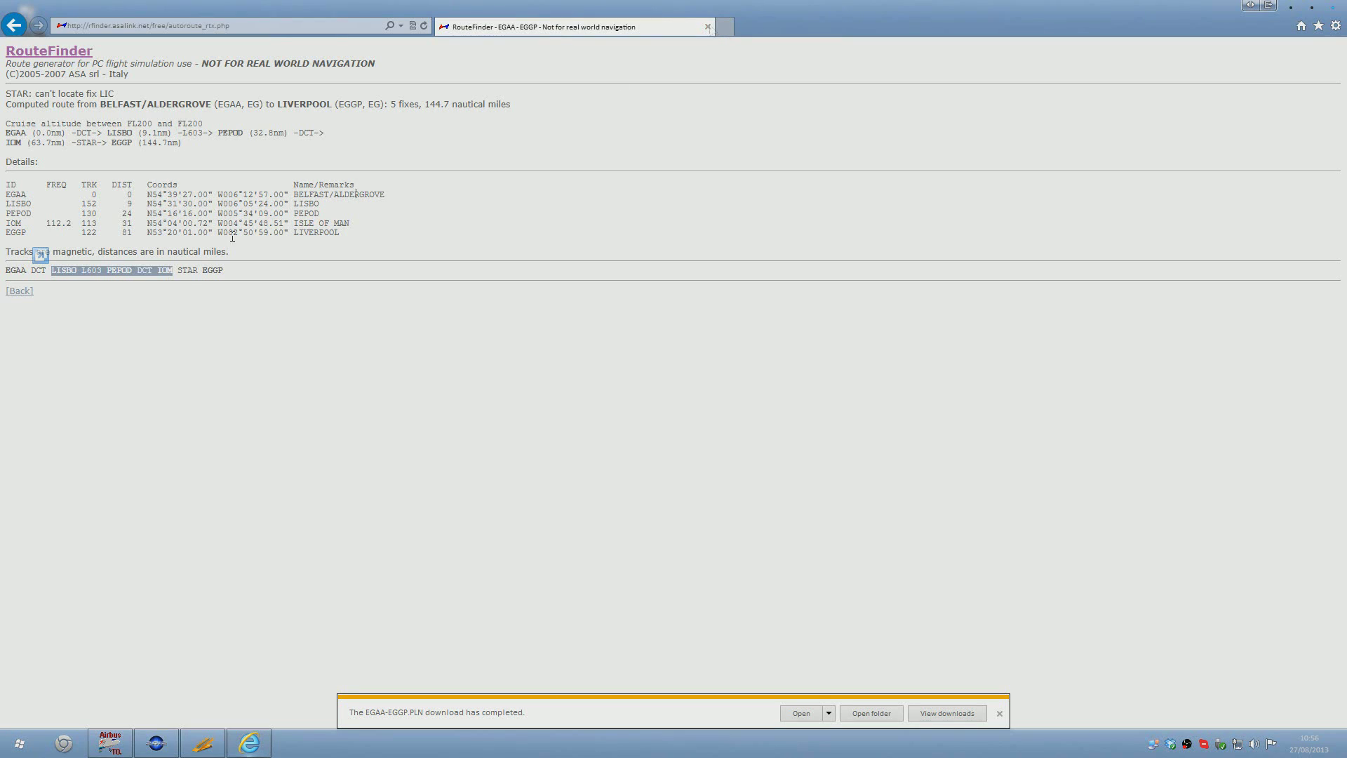
{"action": "right_click", "coordinate": [165, 275]}
{"action": "left_click", "coordinate": [191, 317]}
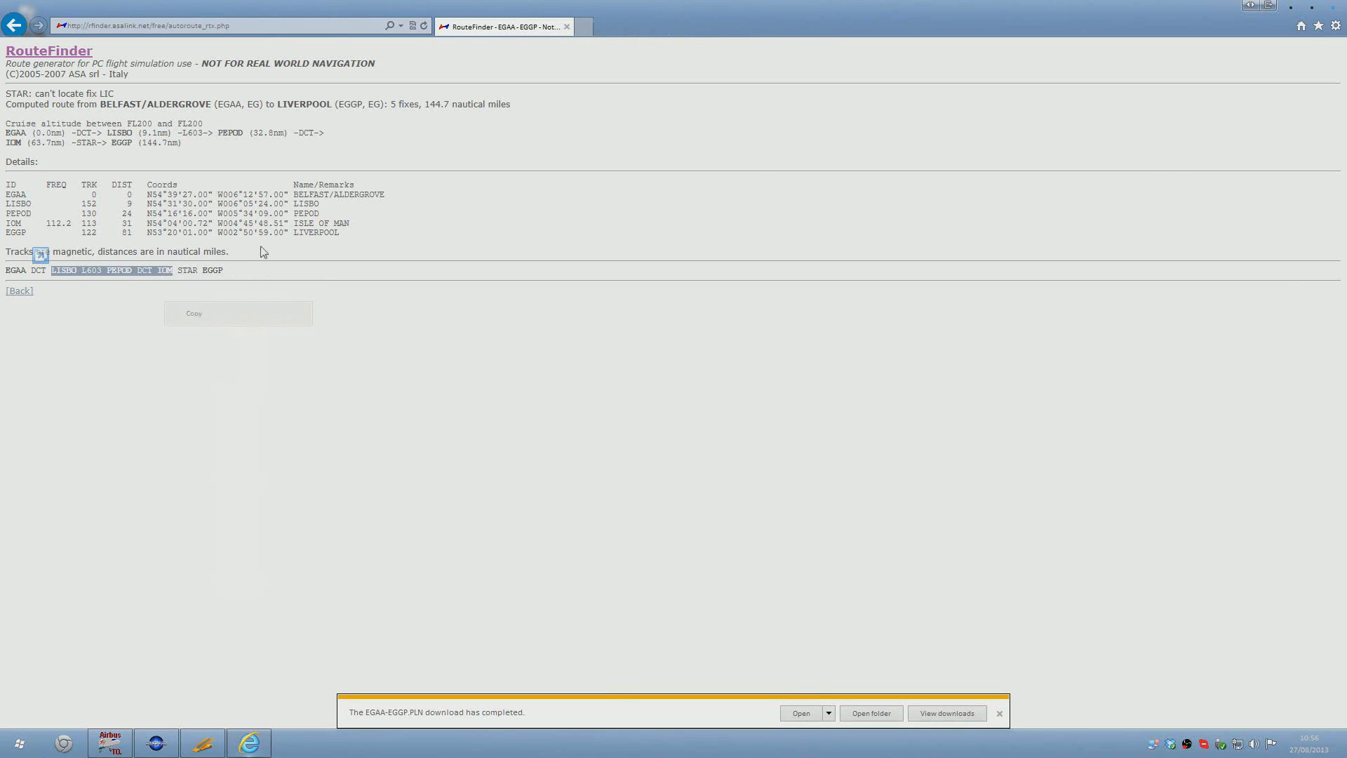
Close the browser, open the flight plan entry in Active Sky 2012, and import EGAA-EGGP.PLN.
{"action": "left_click", "coordinate": [564, 26]}
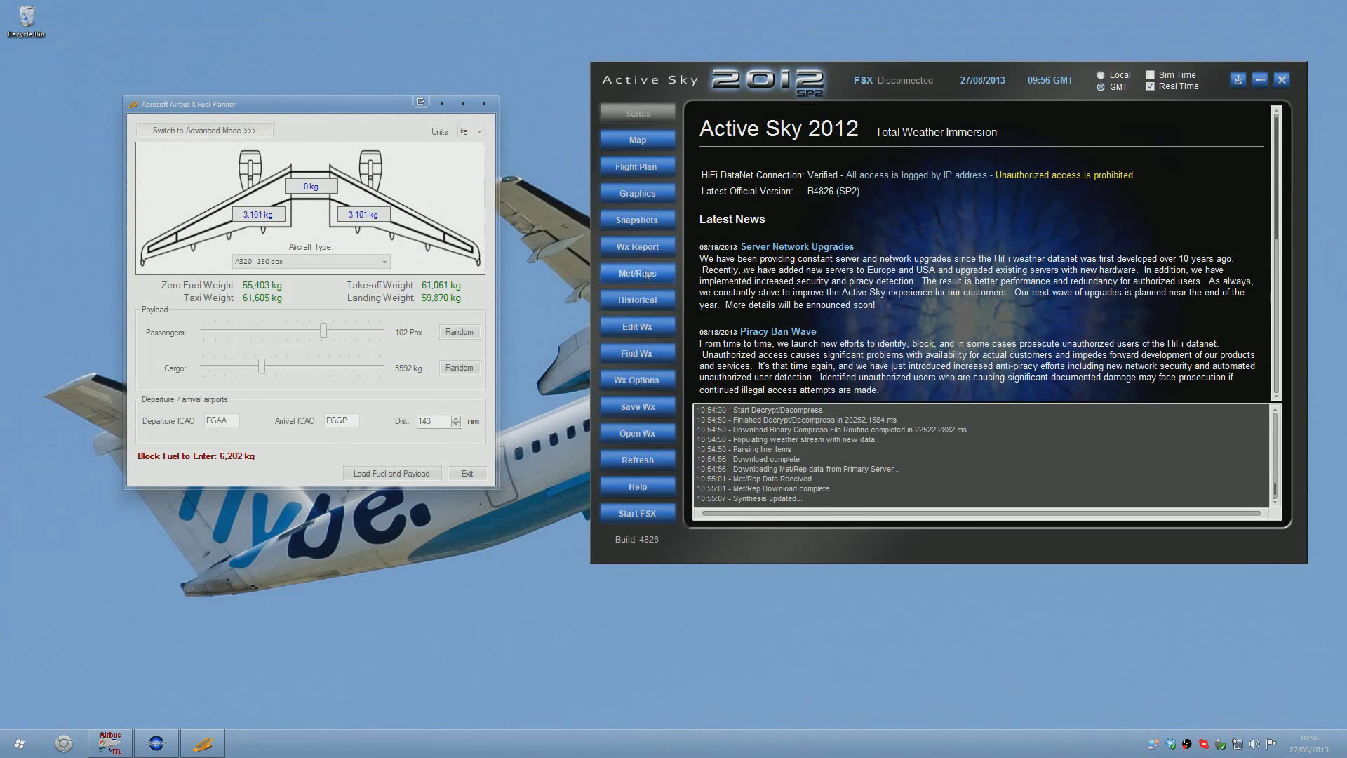
{"action": "left_click_drag", "start_coordinate": [824, 82], "coordinate": [793, 83]}
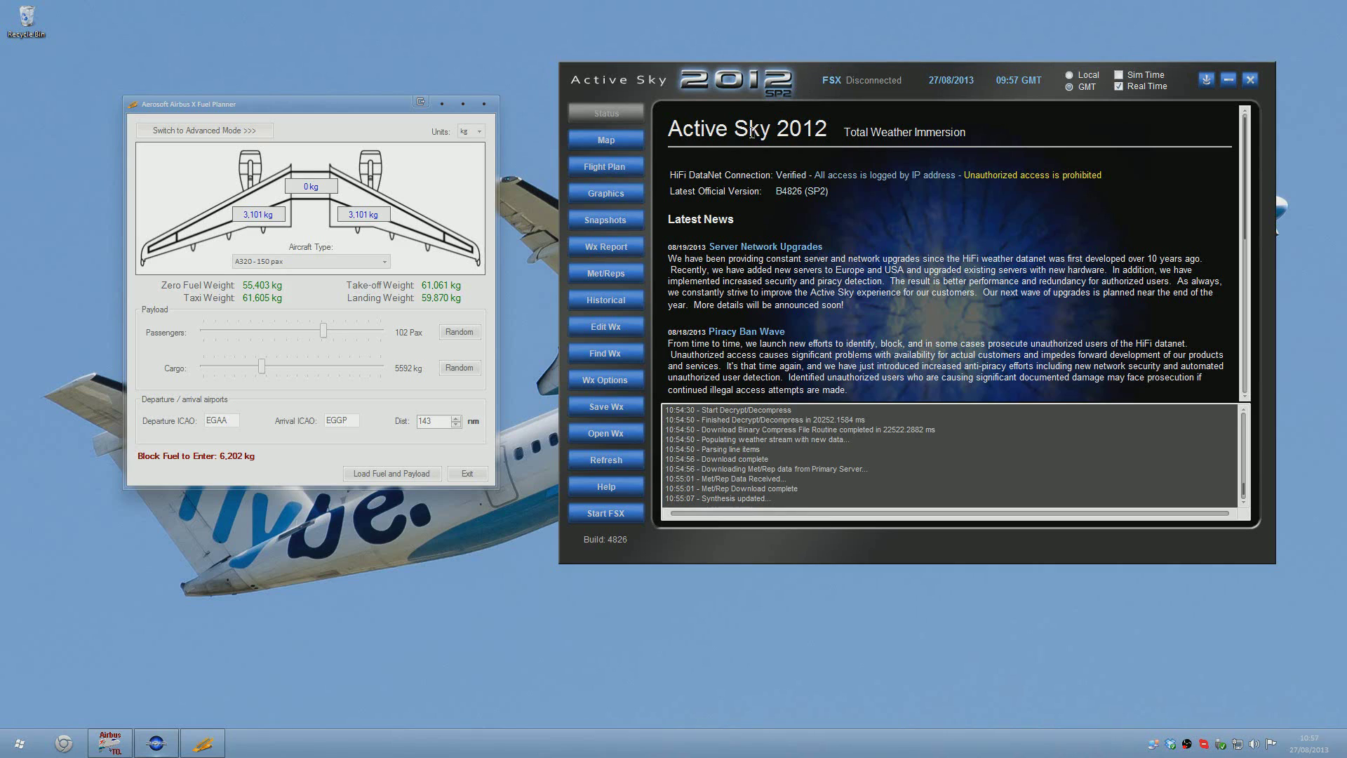
{"action": "left_click", "coordinate": [620, 163]}
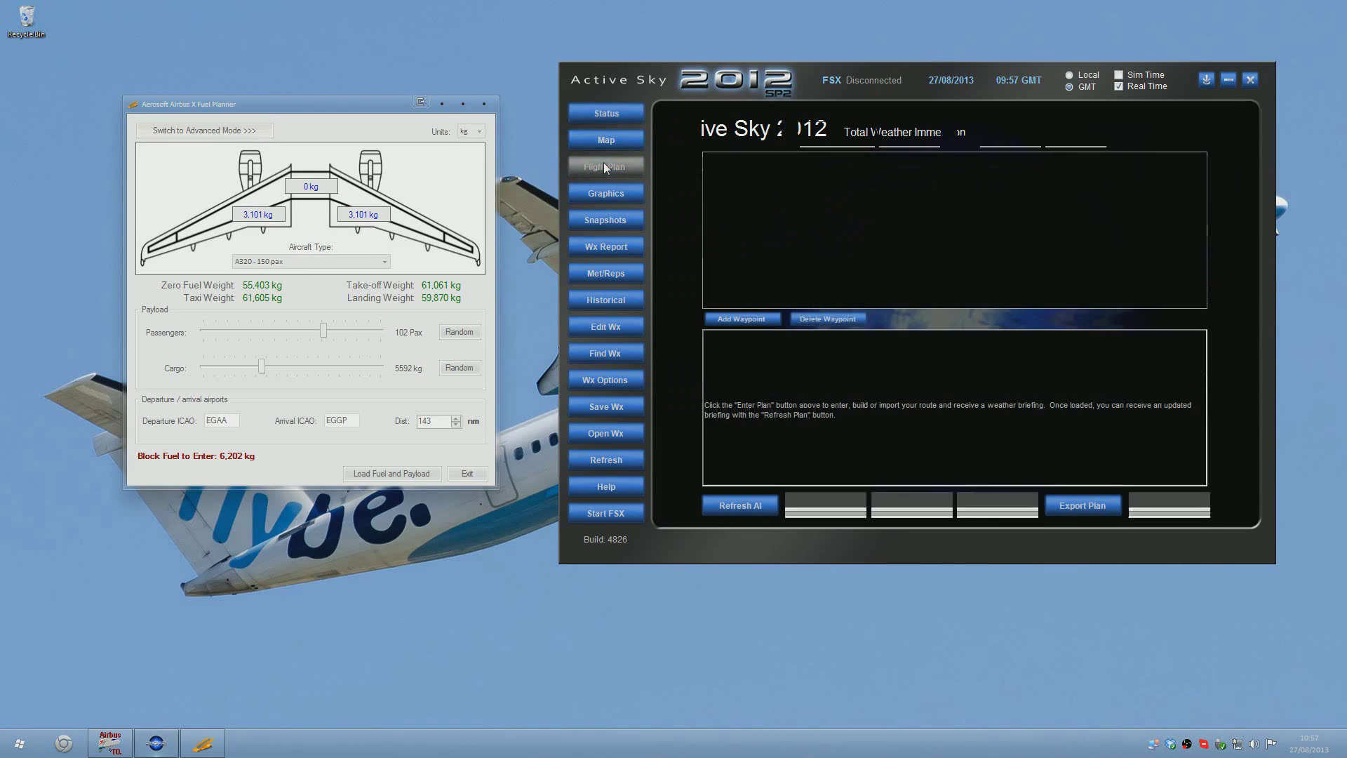
{"action": "left_click", "coordinate": [738, 129]}
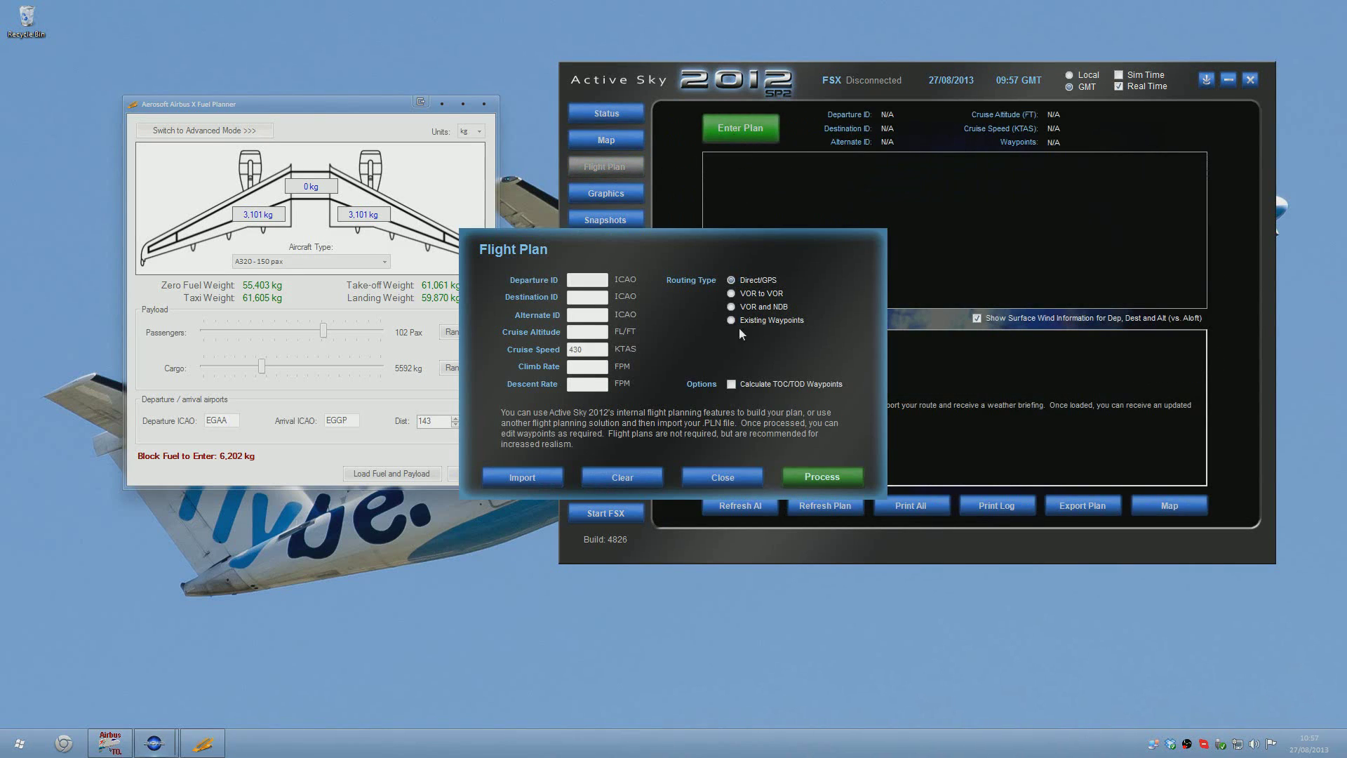
{"action": "left_click", "coordinate": [528, 477]}
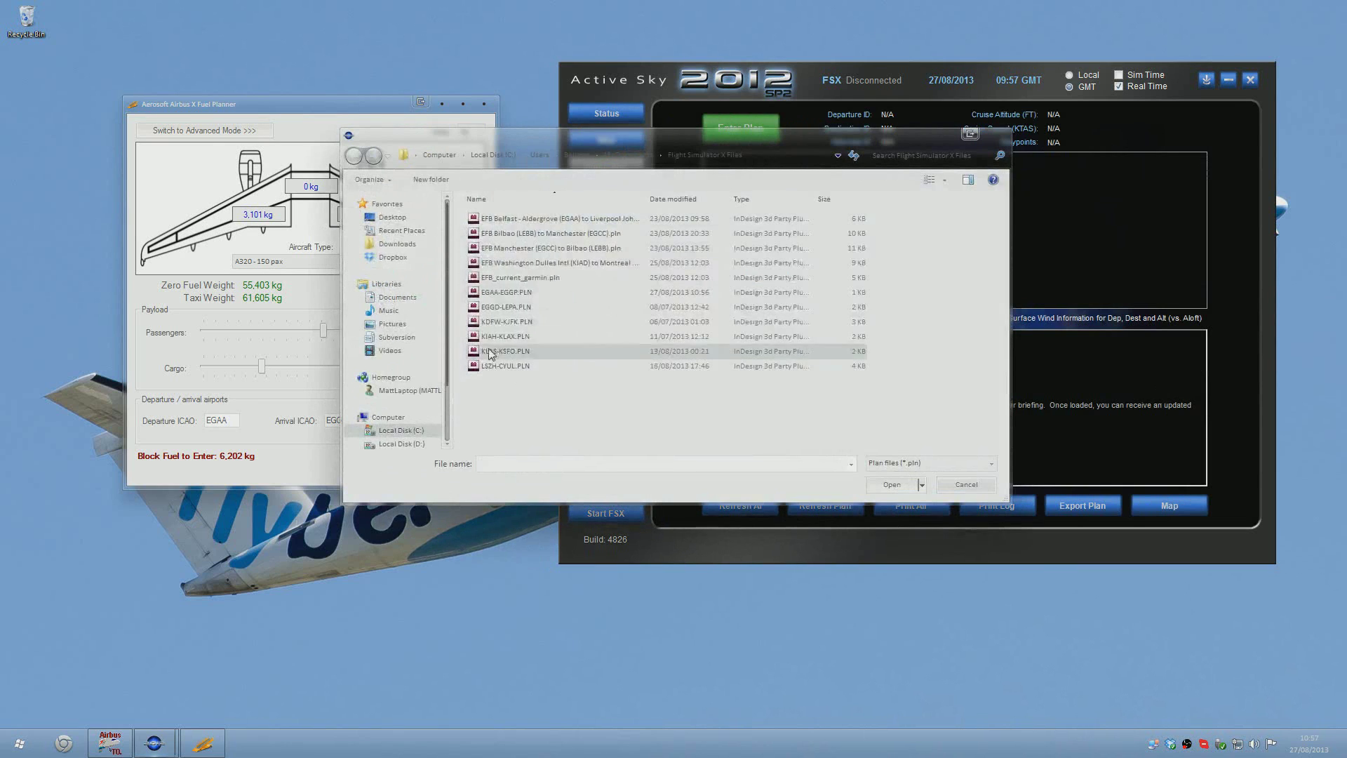
{"action": "left_click", "coordinate": [507, 293]}
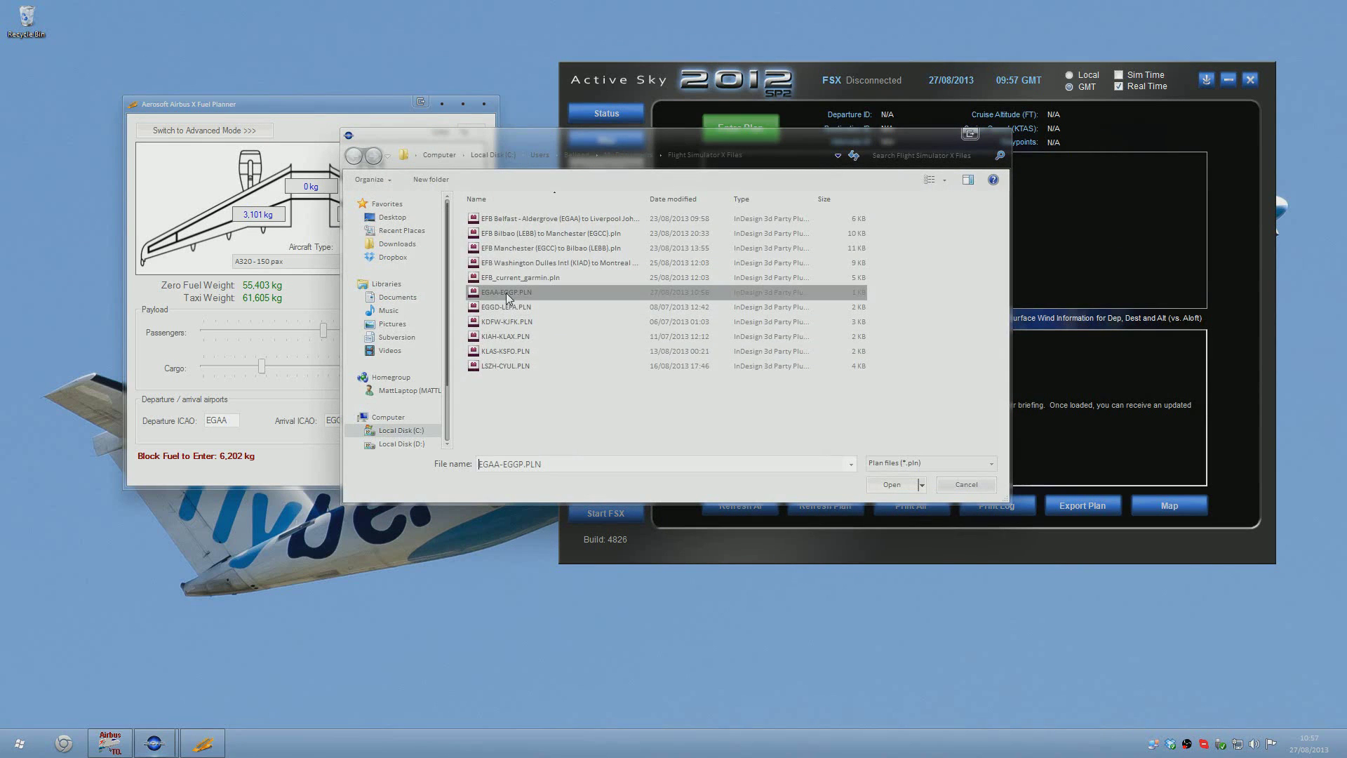
{"action": "left_click", "coordinate": [885, 490]}
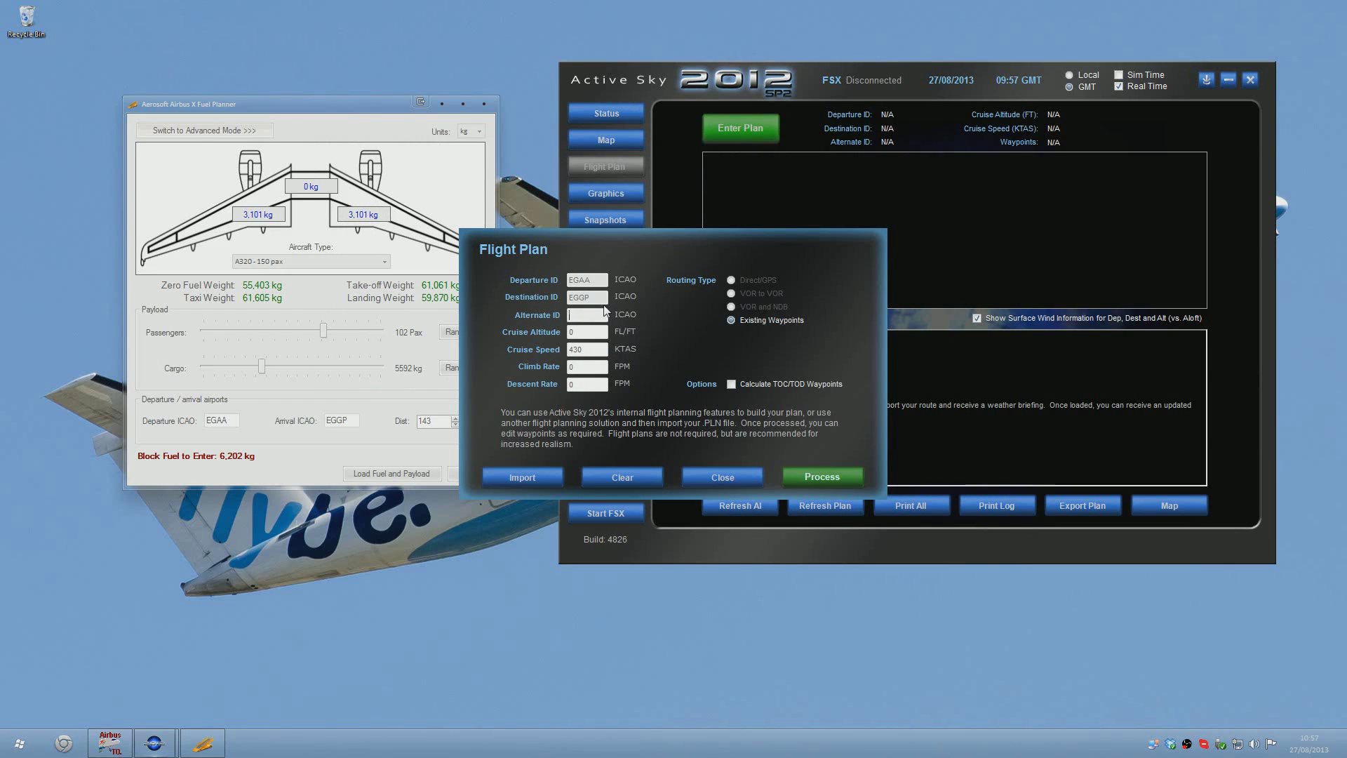
Set alternate EGCC and cruise altitude 20000, clear the climb and descent rates, enable TOC/TOD waypoint calculation, and process the plan.
{"action": "type", "text": "EGCC"}
{"action": "key", "text": "Tab"}
{"action": "type", "text": "20000"}
{"action": "key", "text": "Tab"}
{"action": "key", "text": "Tab"}
{"action": "key", "text": "BackSpace"}
{"action": "key", "text": "Tab"}
{"action": "key", "text": "BackSpace"}
{"action": "key", "text": "Tab"}
{"action": "left_click", "coordinate": [731, 385]}
{"action": "left_click", "coordinate": [820, 477]}
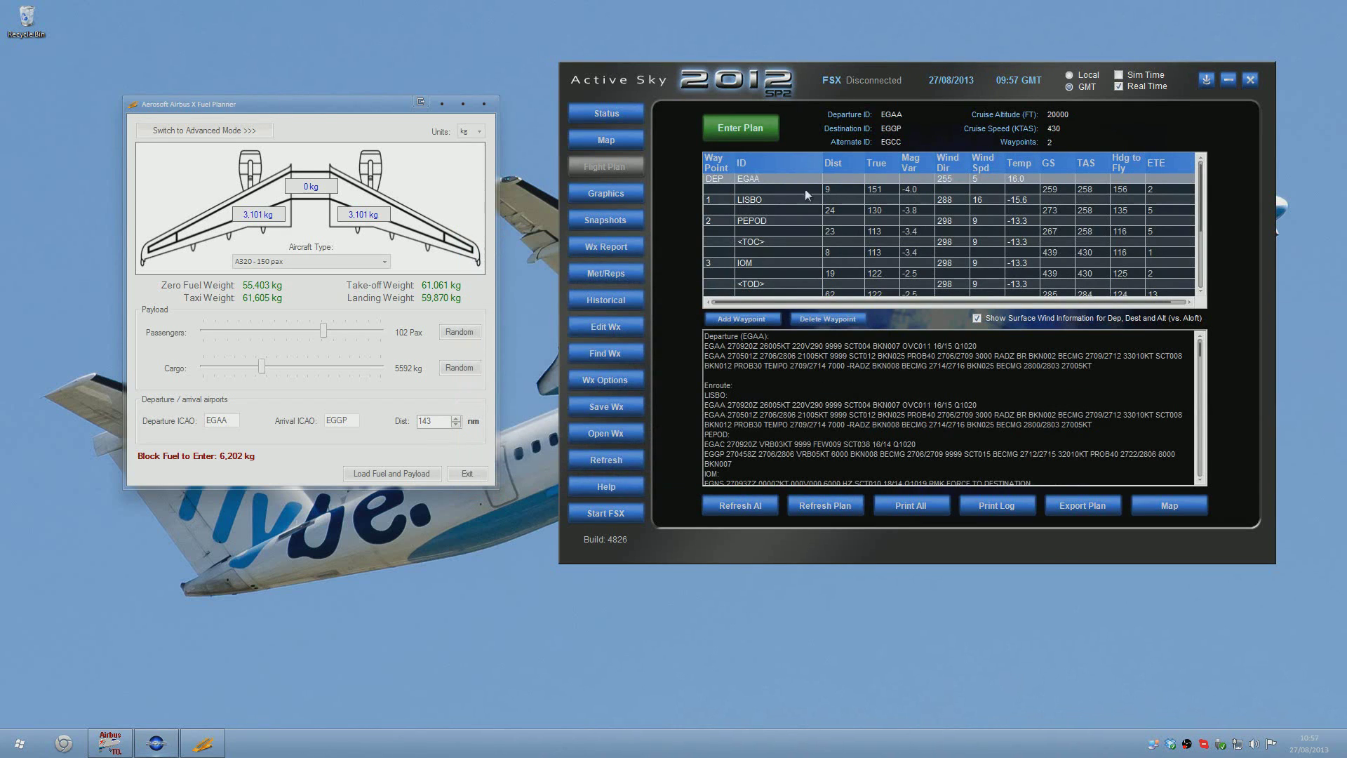
Highlight the <TOC> row in the plan and paste the copied route LISBO L603 PEPOD DCT IOM into a new Notepad++ document.
{"action": "left_click", "coordinate": [768, 221]}
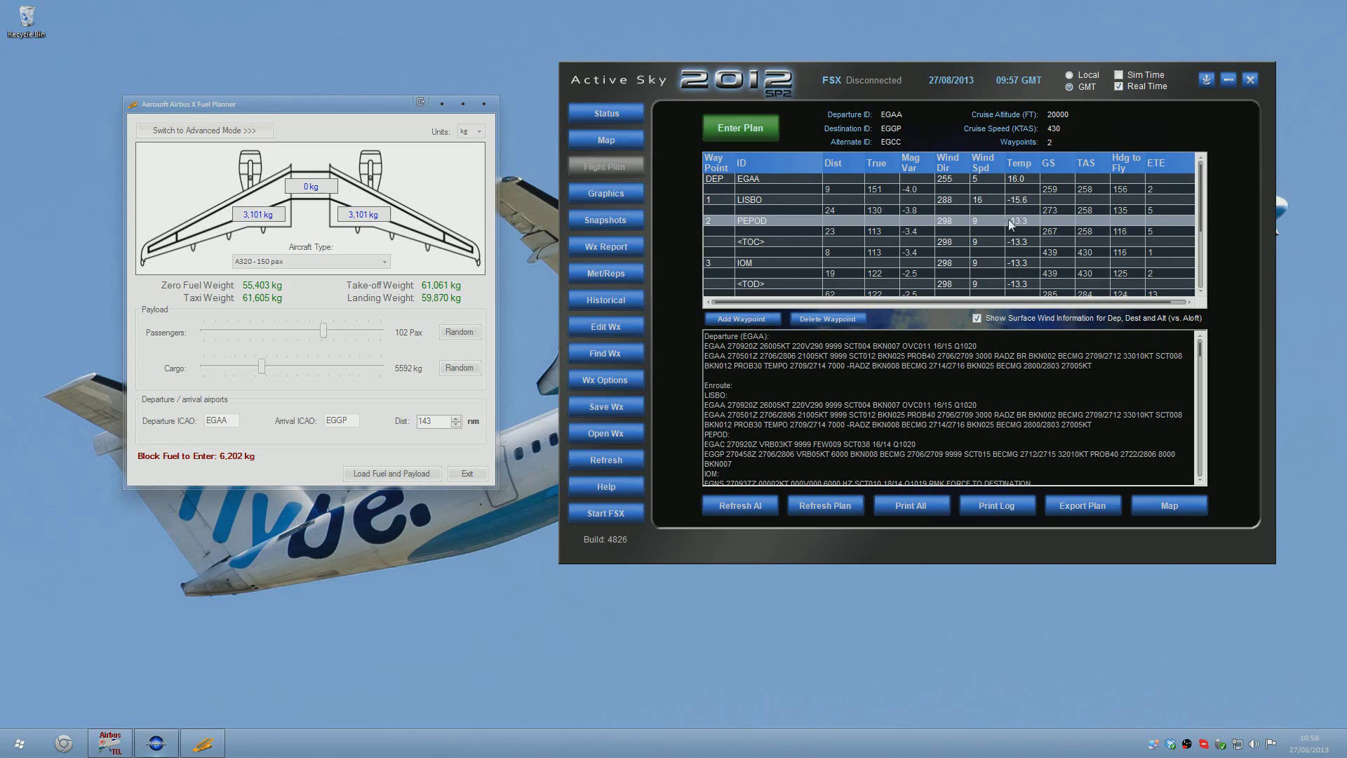
{"action": "left_click", "coordinate": [783, 240]}
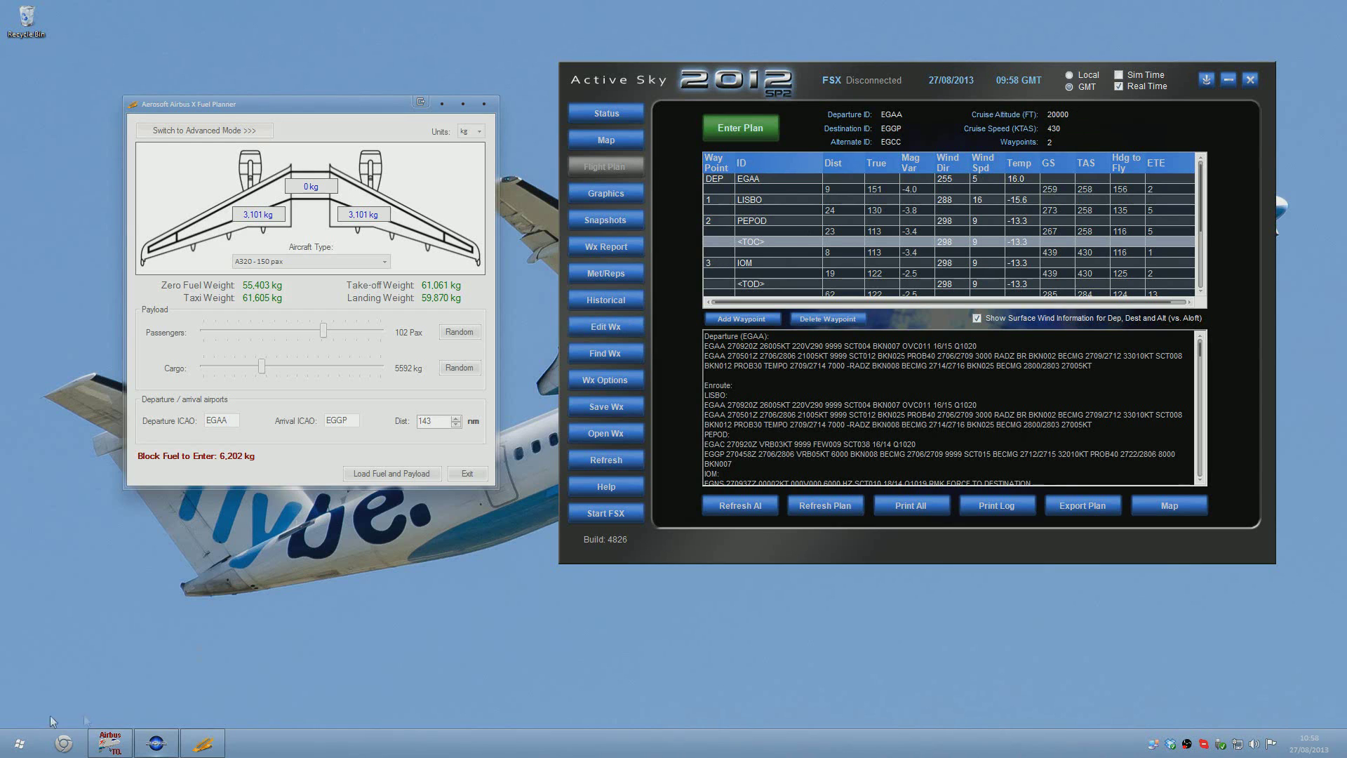
{"action": "left_click", "coordinate": [17, 743]}
{"action": "type", "text": "notepad"}
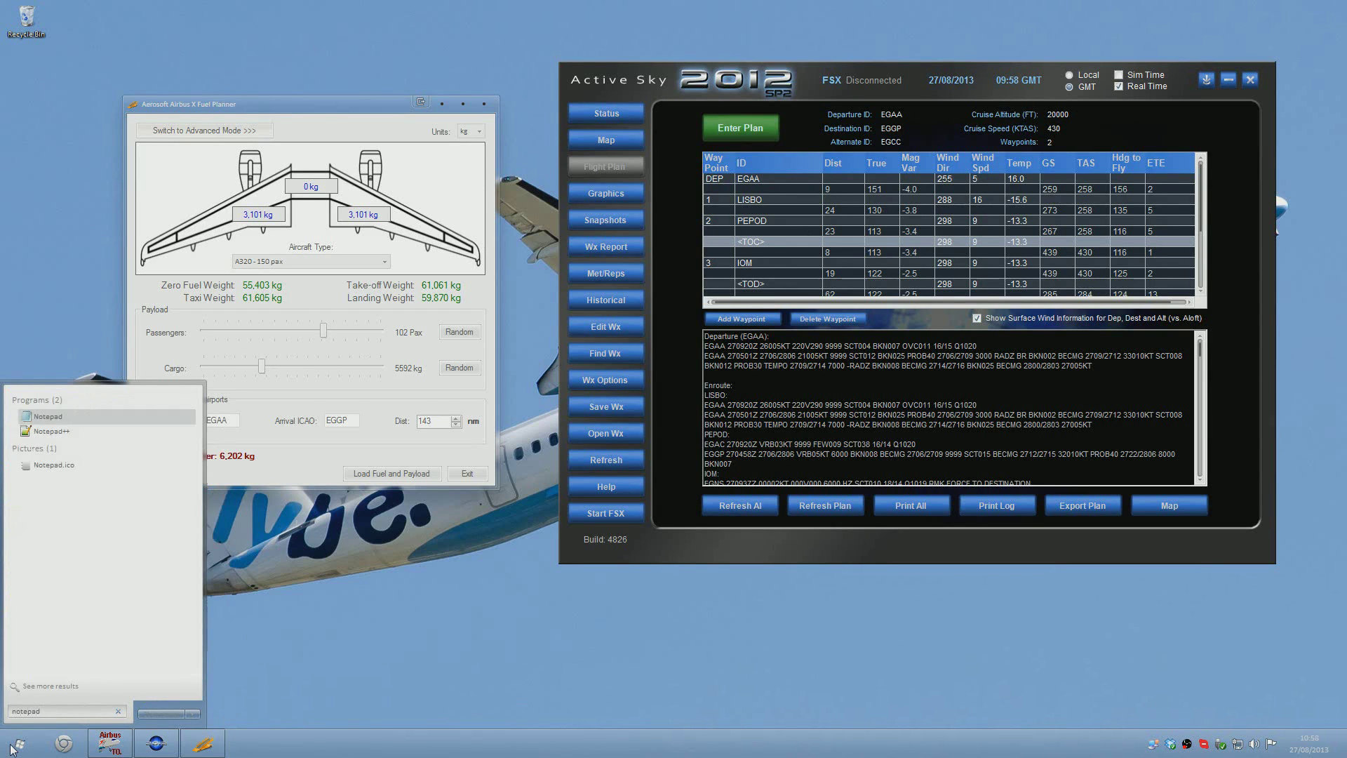
{"action": "key", "text": "Down"}
{"action": "key", "text": "Return"}
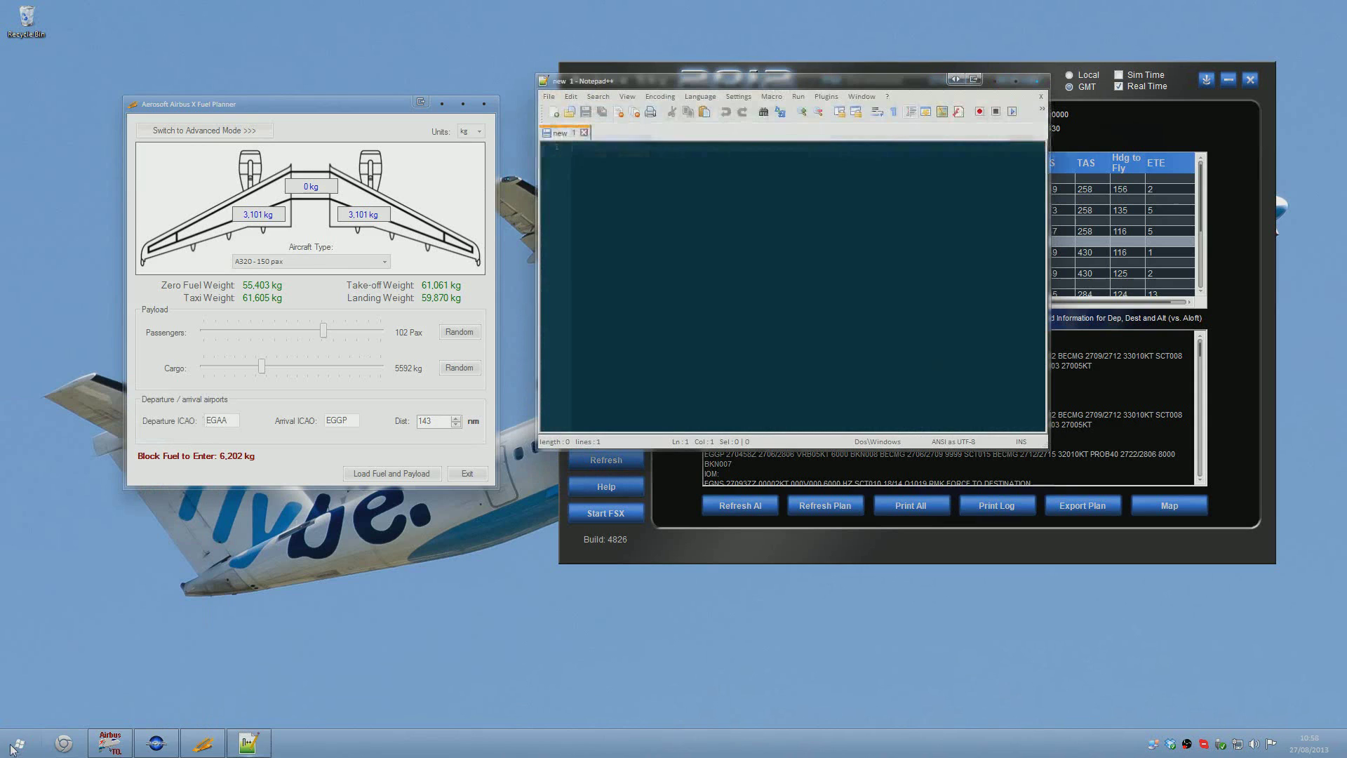
{"action": "left_click", "coordinate": [772, 96]}
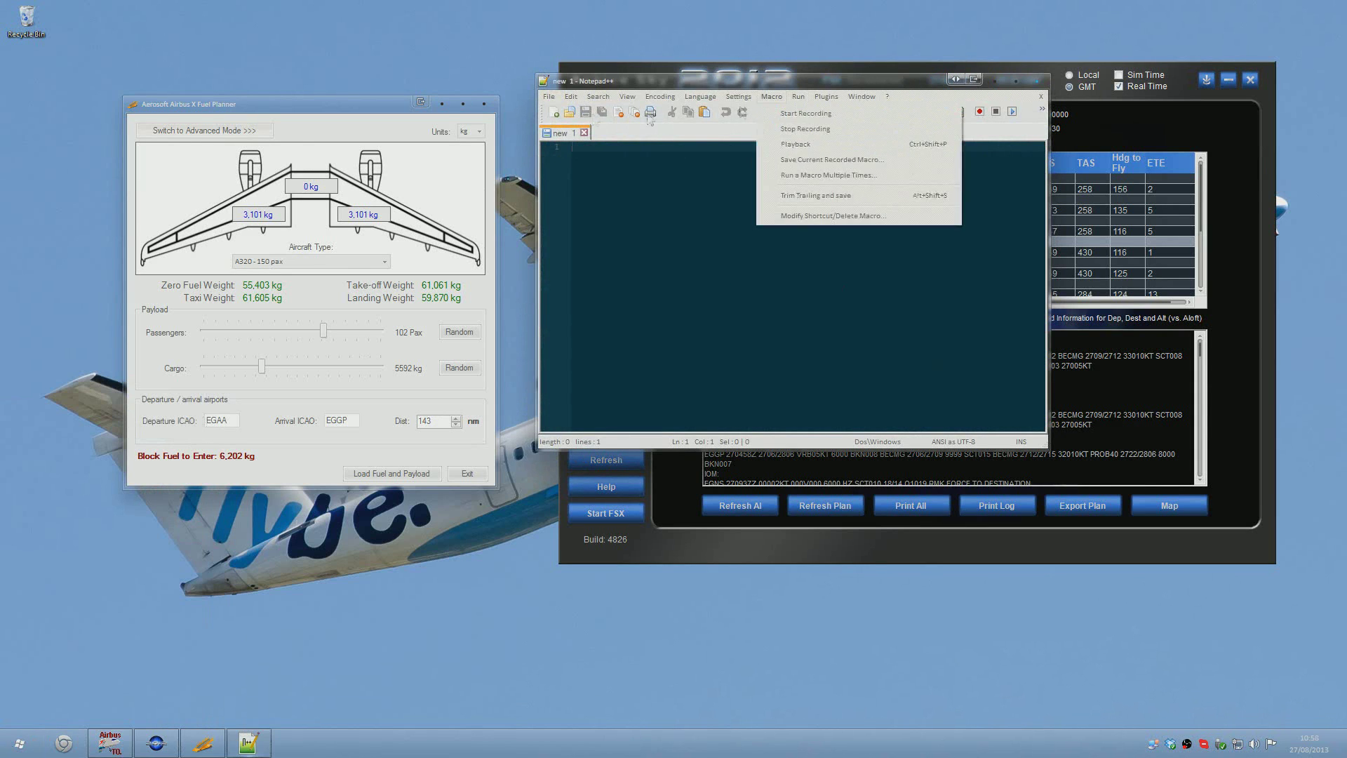
{"action": "double_click", "coordinate": [696, 80]}
{"action": "double_click", "coordinate": [553, 6]}
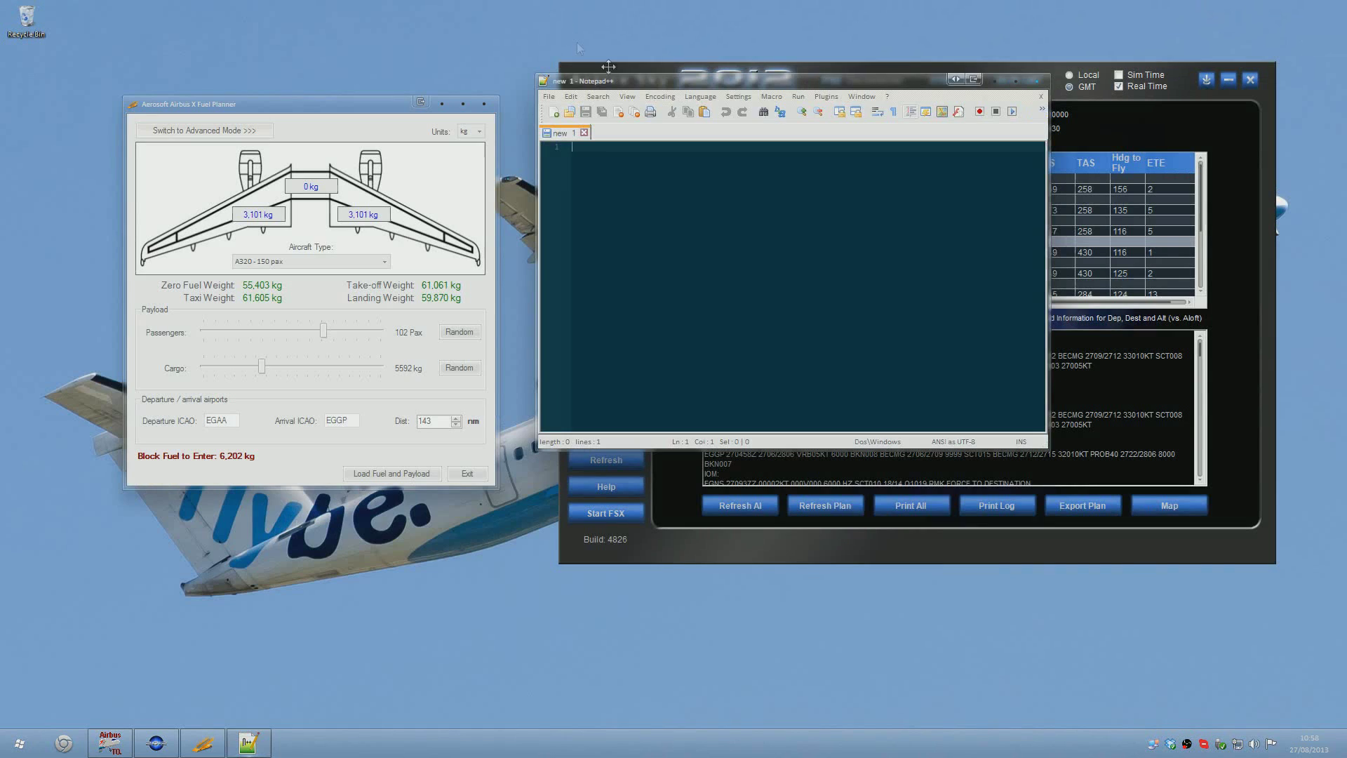
{"action": "left_click_drag", "start_coordinate": [686, 83], "coordinate": [385, 129]}
{"action": "type", "text": "LISBO L603 PEPOD DCT IOM"}
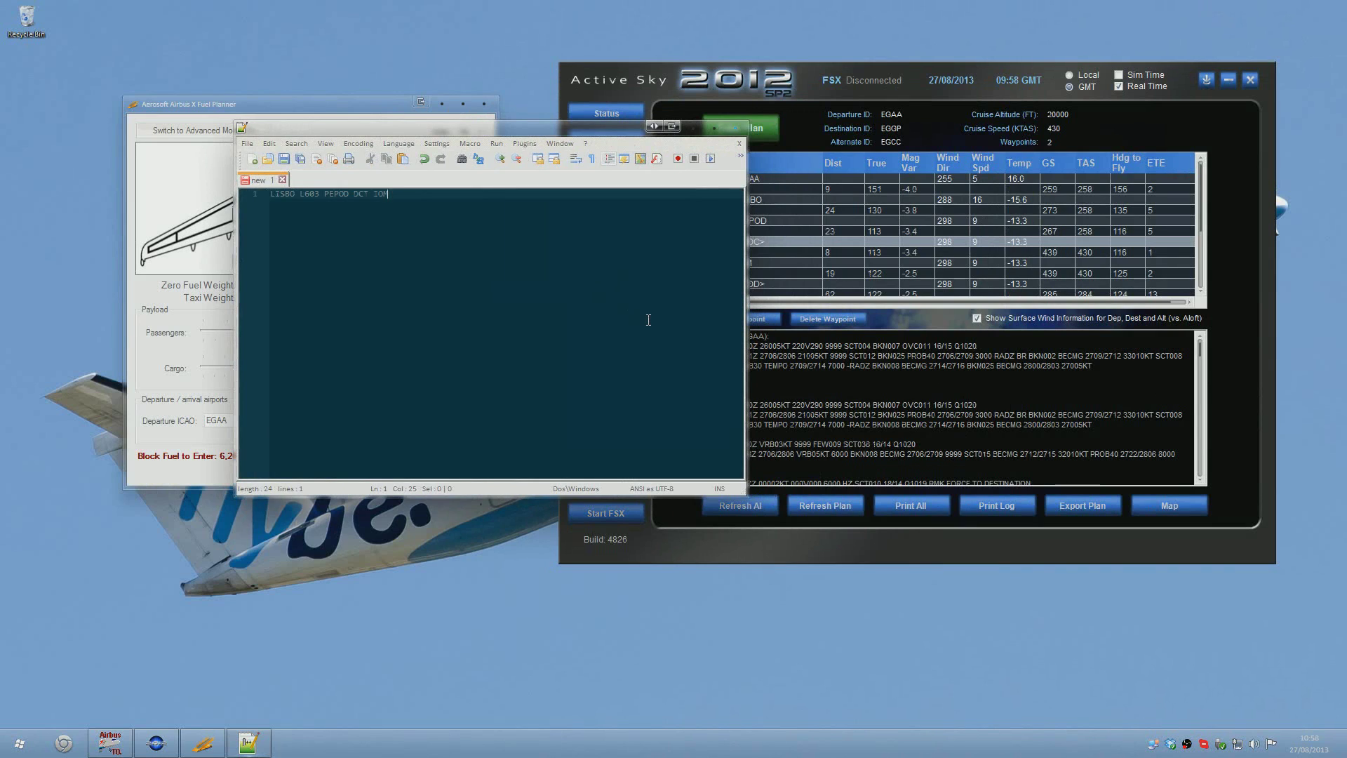
Add the top-of-climb wind and temperature below the route as "TOC 298/9 -13", followed by a blank line.
{"action": "key", "text": "Return"}
{"action": "key", "text": "Return"}
{"action": "type", "text": "TPC"}
{"action": "key", "text": "BackSpace"}
{"action": "key", "text": "BackSpace"}
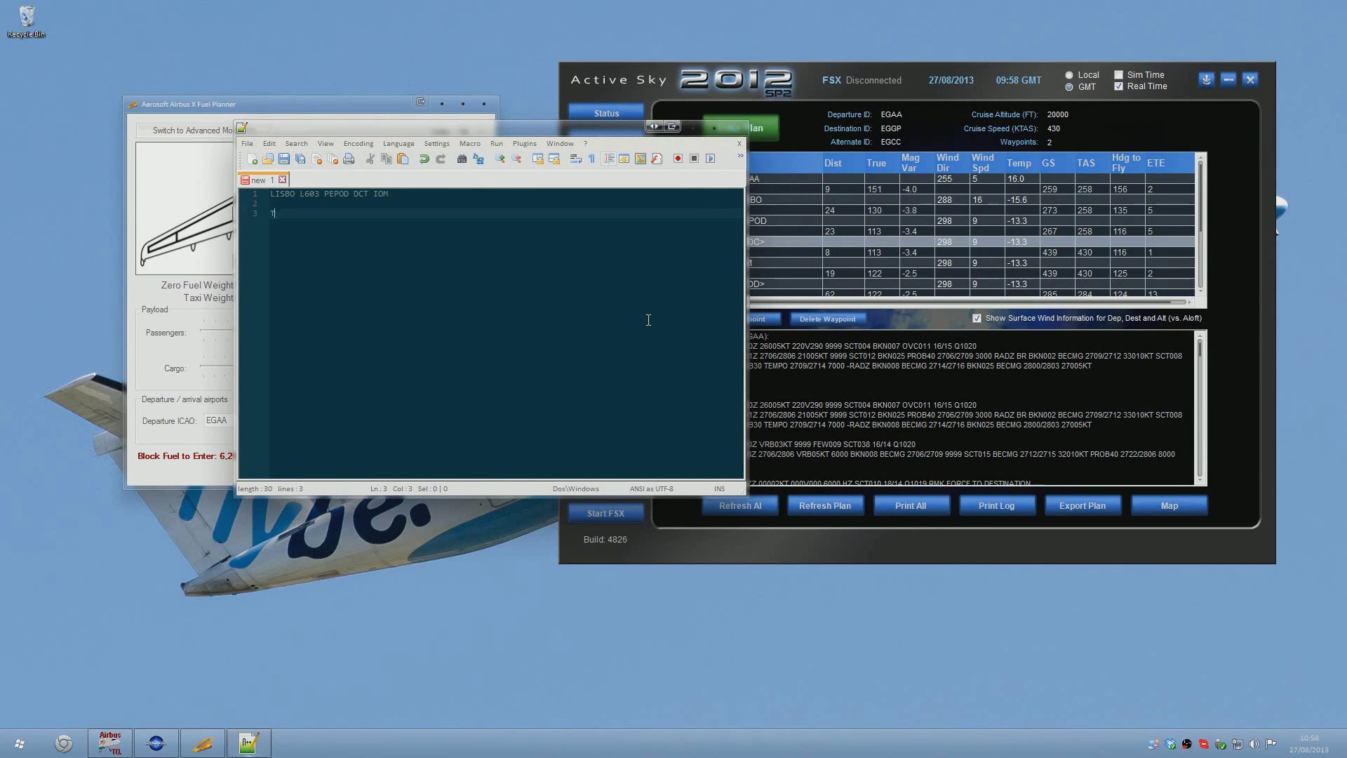
{"action": "type", "text": "OC 298/9 -13"}
{"action": "key", "text": "Return"}
{"action": "key", "text": "Return"}
{"action": "key", "text": "Insert"}
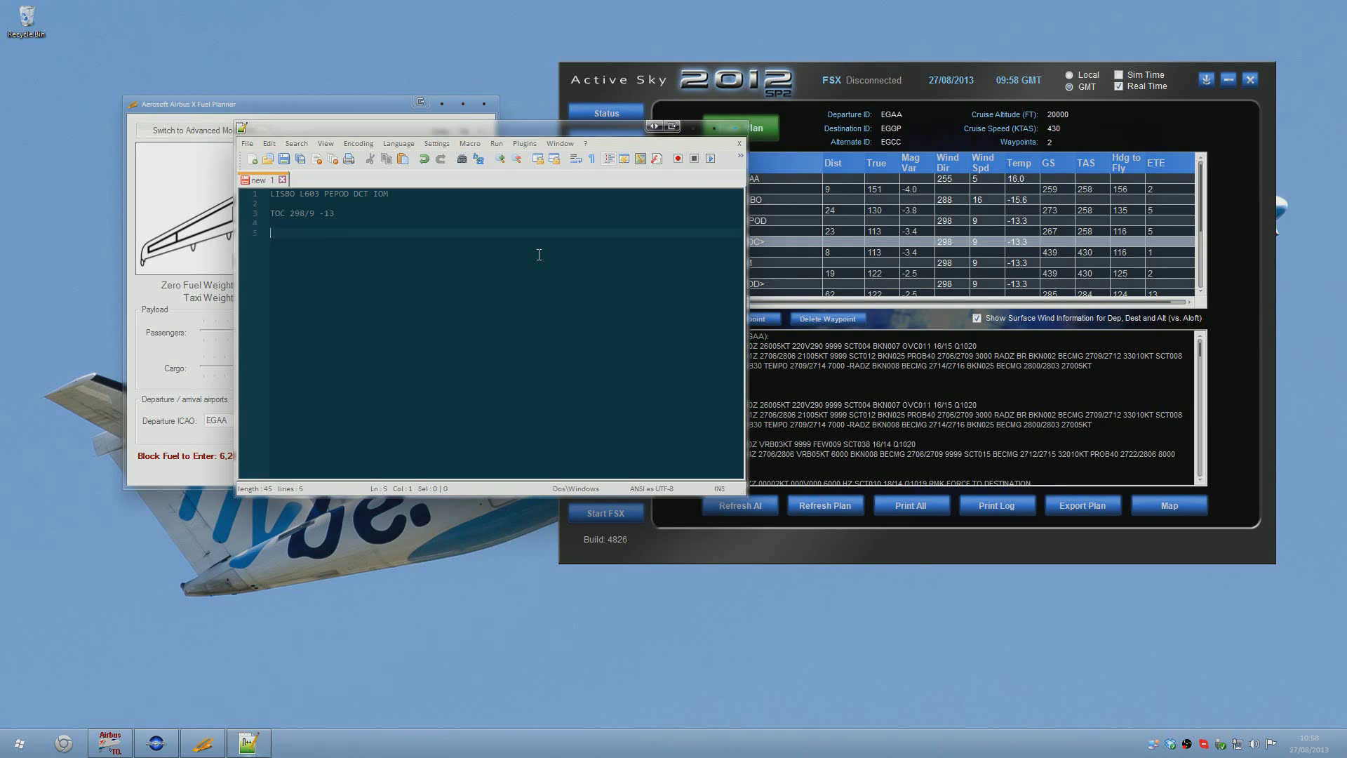
View the whole route on the Active Sky weather map at range 500, and minimize Active Sky to the tray.
{"action": "left_click", "coordinate": [1048, 390]}
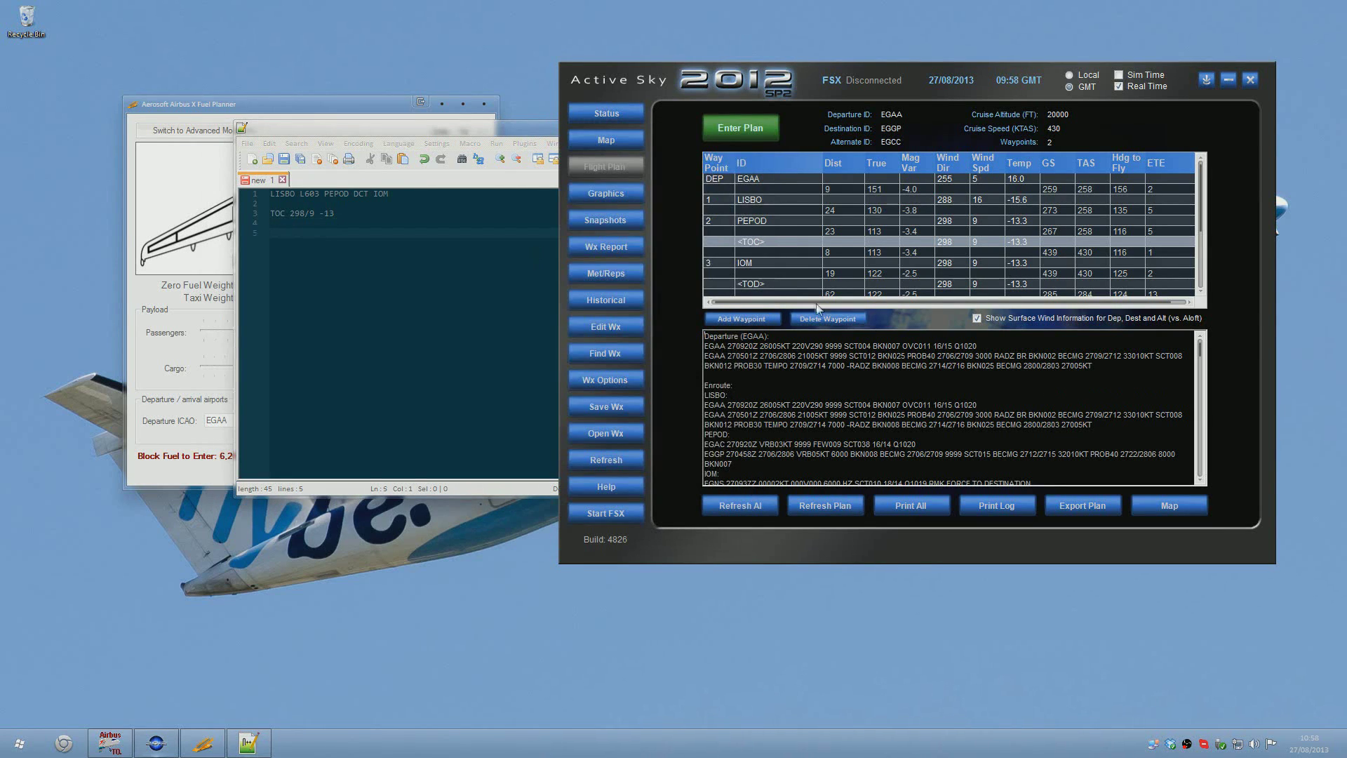
{"action": "left_click", "coordinate": [612, 142]}
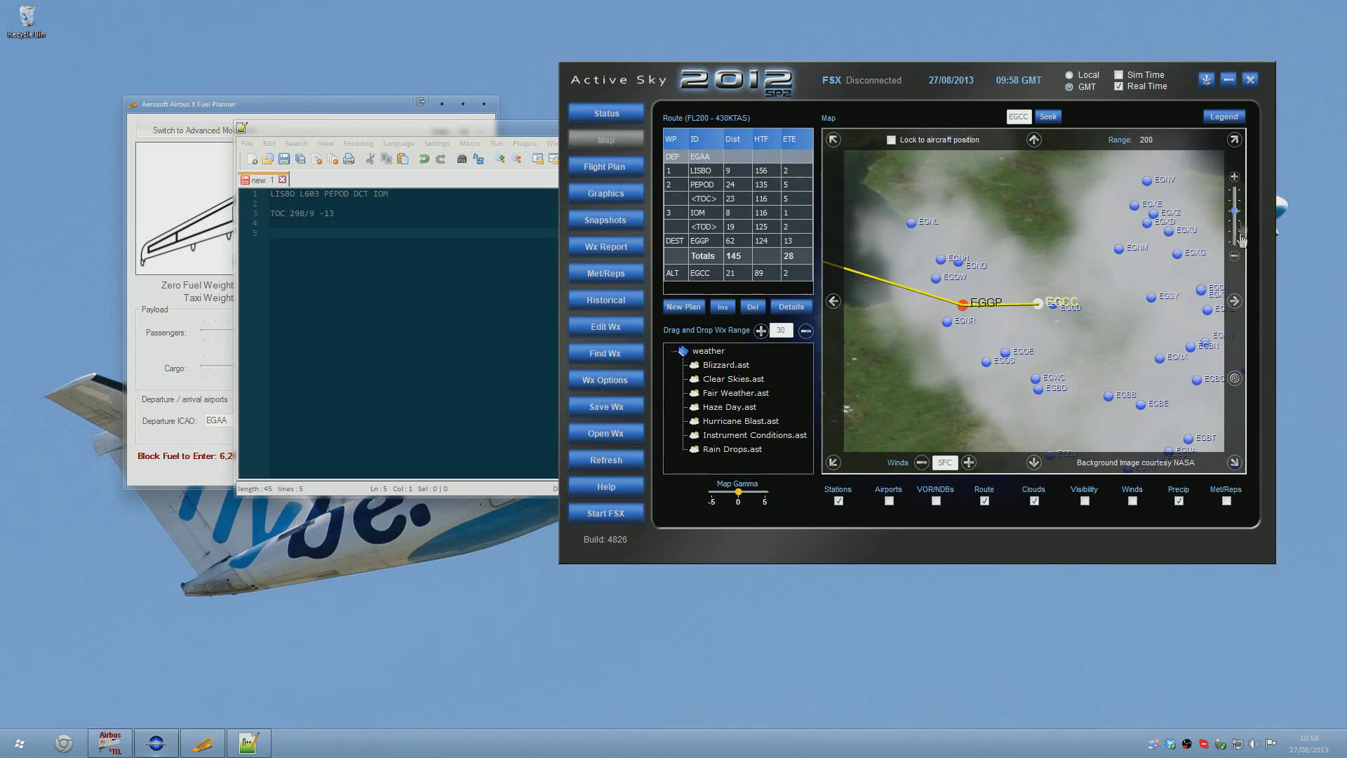
{"action": "left_click", "coordinate": [1234, 256]}
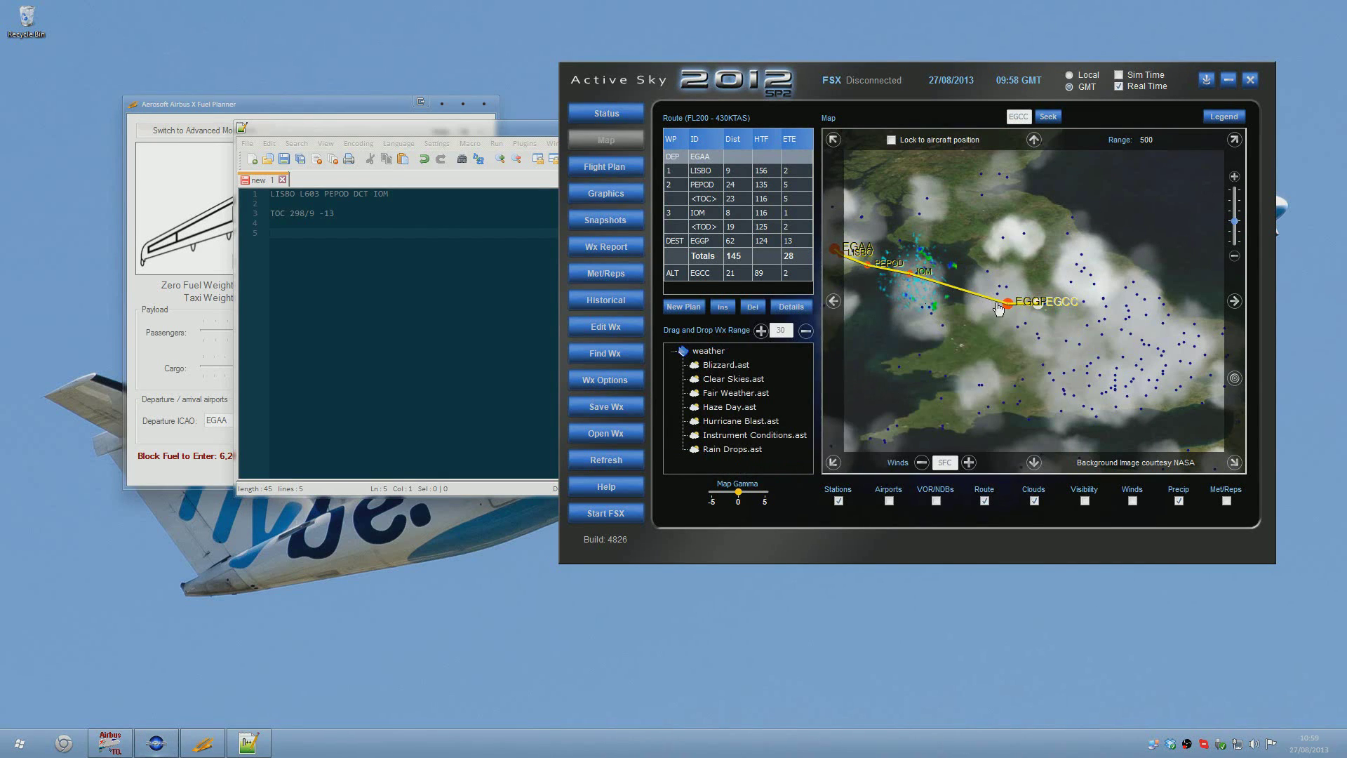
{"action": "left_click", "coordinate": [1206, 79]}
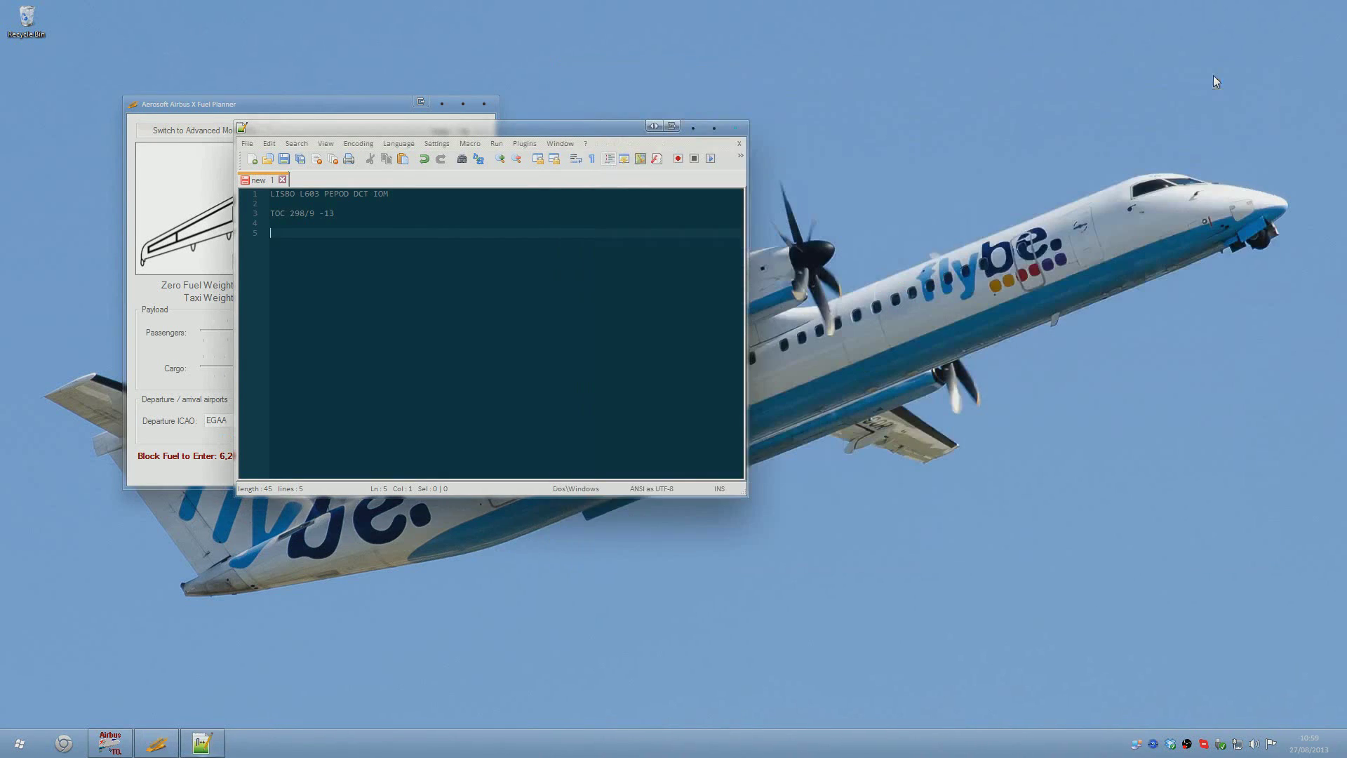
Arrange the Notepad++ and Aerosoft Airbus X Fuel Planner windows side by side and switch the fuel planner to Advanced Mode.
{"action": "left_click_drag", "start_coordinate": [601, 140], "coordinate": [1182, 30]}
{"action": "left_click_drag", "start_coordinate": [386, 115], "coordinate": [461, 169]}
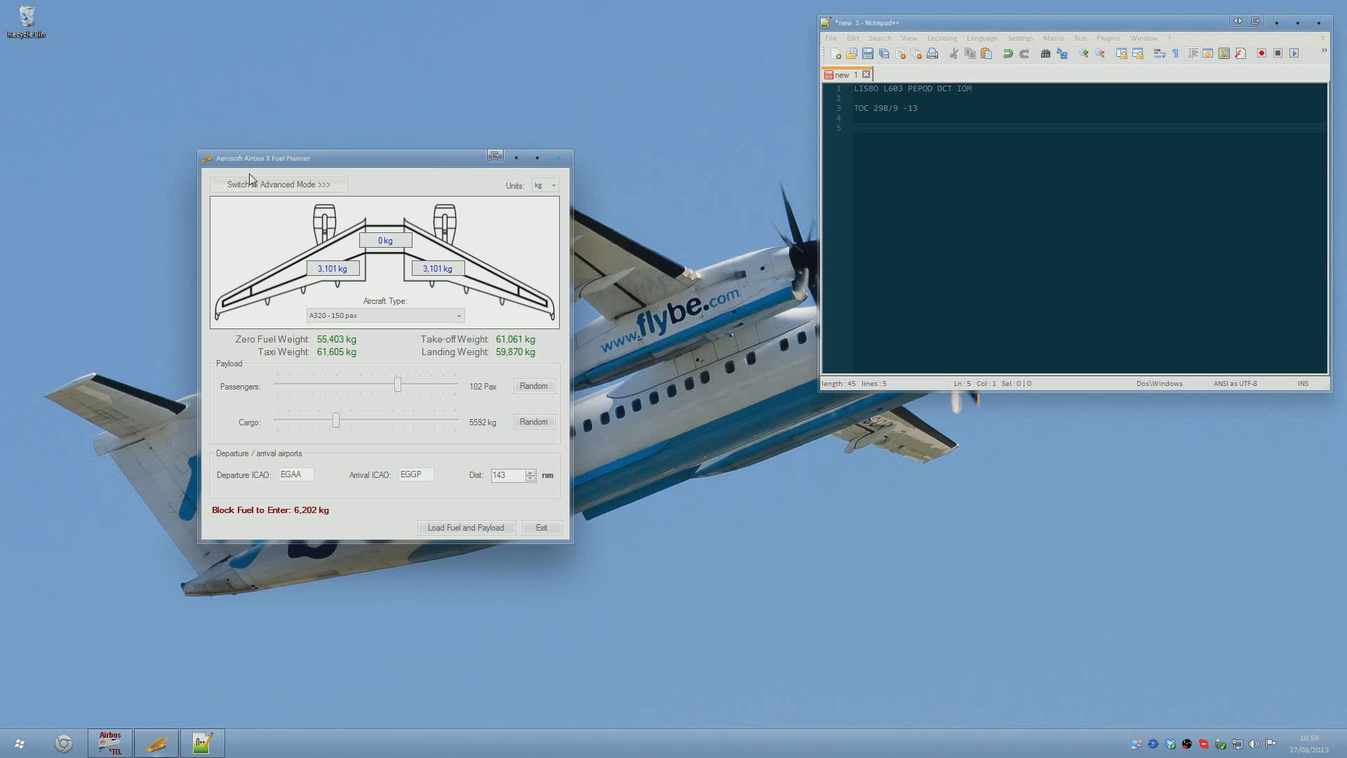
{"action": "left_click", "coordinate": [317, 182]}
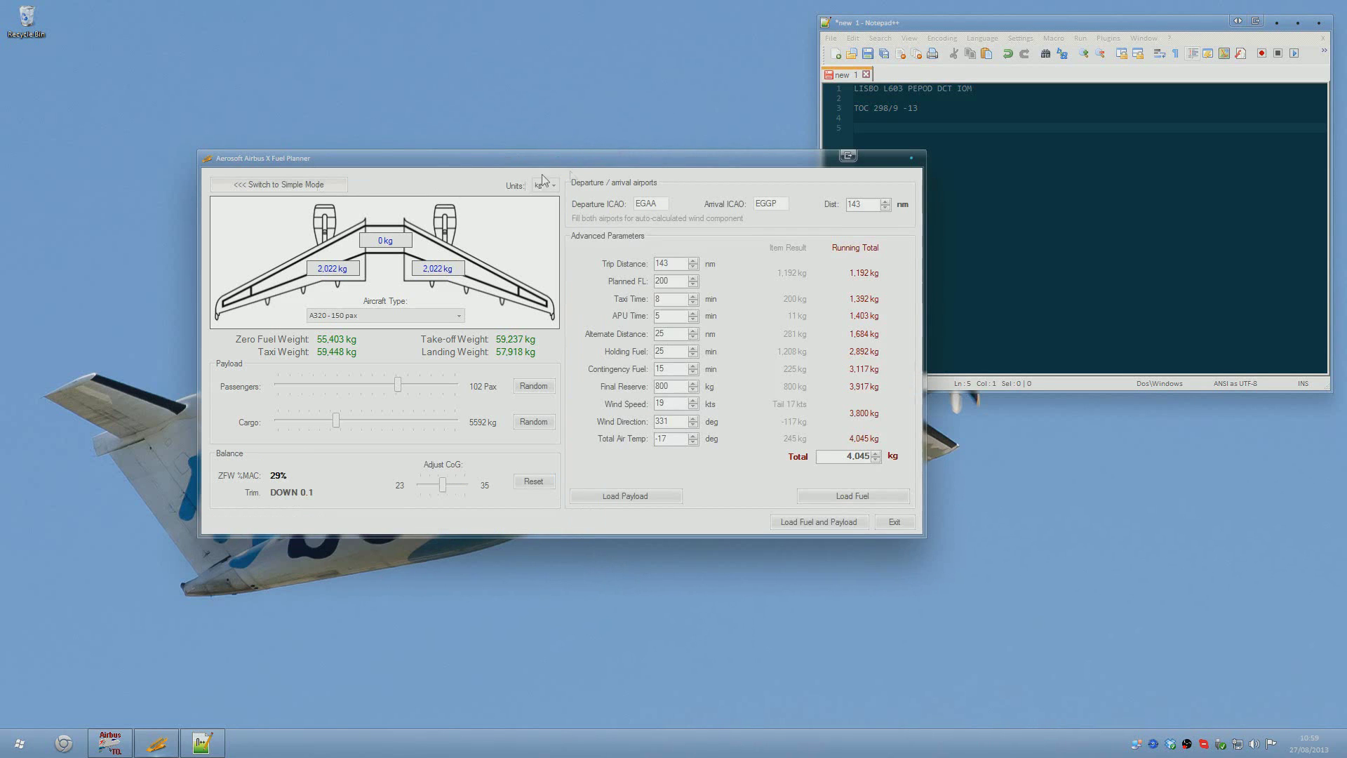
{"action": "left_click_drag", "start_coordinate": [571, 160], "coordinate": [636, 225]}
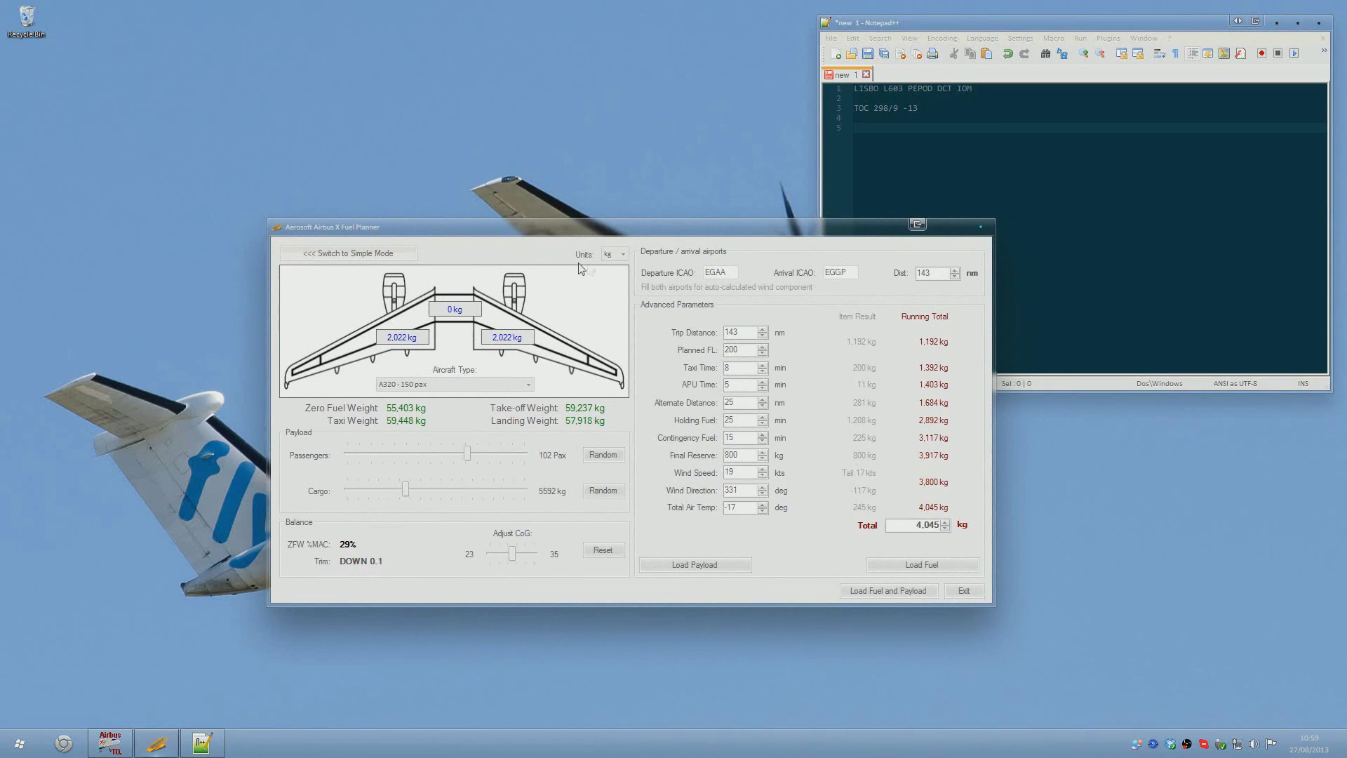
Review the fuel planner's units, departure and arrival airports, planned flight level, taxi time, APU time and alternate distance.
{"action": "left_click", "coordinate": [618, 256]}
{"action": "left_click", "coordinate": [618, 267]}
{"action": "left_click_drag", "start_coordinate": [740, 277], "coordinate": [649, 279]}
{"action": "left_click", "coordinate": [726, 274]}
{"action": "double_click", "coordinate": [836, 273]}
{"action": "left_click_drag", "start_coordinate": [745, 349], "coordinate": [675, 342]}
{"action": "left_click", "coordinate": [738, 368]}
{"action": "key", "text": "Tab"}
{"action": "double_click", "coordinate": [752, 405]}
{"action": "key", "text": "shift+Tab"}
{"action": "key", "text": "shift+Tab"}
{"action": "double_click", "coordinate": [737, 385]}
{"action": "left_click", "coordinate": [746, 403]}
Set the fuel planner's wind speed to 9 kts, wind direction to 298 degrees and total air temperature to -13 degrees.
{"action": "key", "text": "Tab"}
{"action": "key", "text": "Tab"}
{"action": "key", "text": "Tab"}
{"action": "type", "text": "9"}
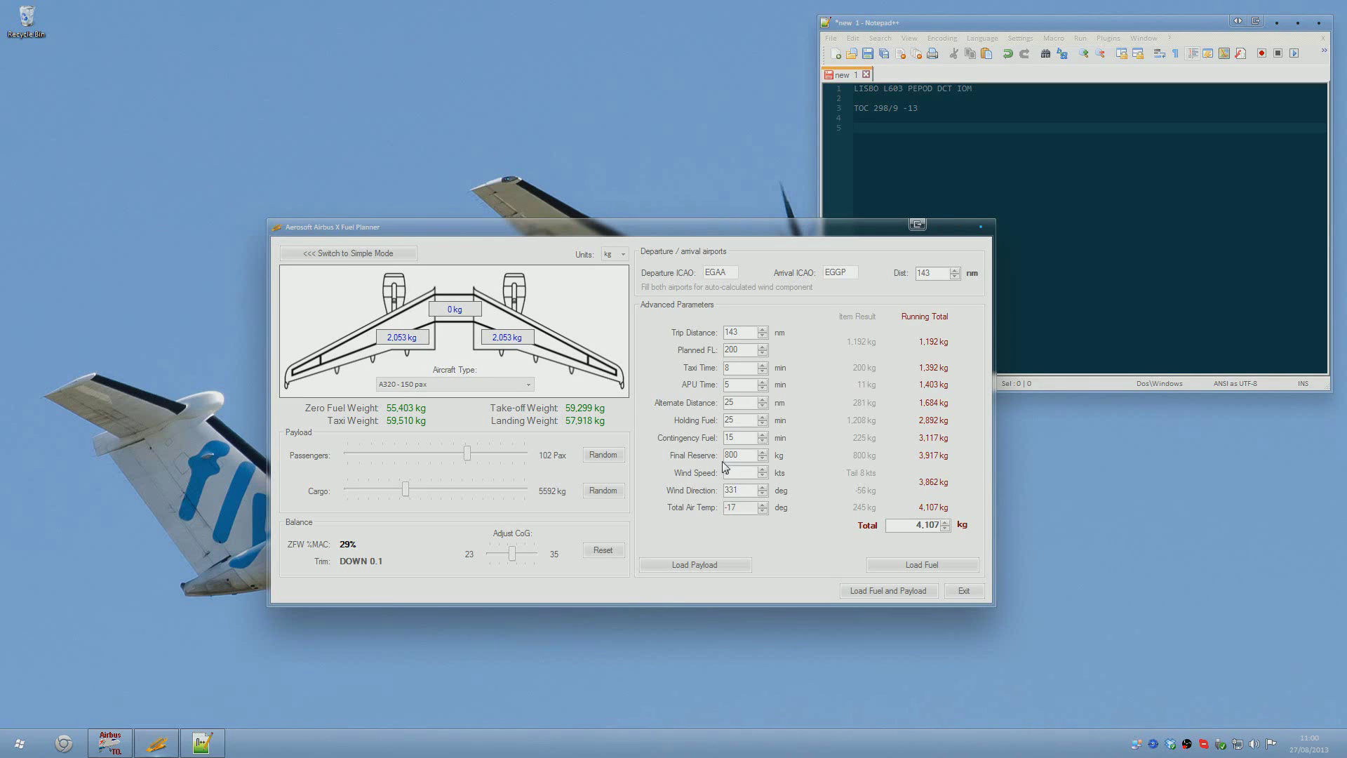
{"action": "key", "text": "Tab"}
{"action": "type", "text": "2"}
{"action": "left_click", "coordinate": [733, 512]}
Randomize the payload until it is 96 passengers and 6898 kg of cargo, and reset the centre of gravity adjustment.
{"action": "left_click", "coordinate": [601, 456]}
{"action": "left_click", "coordinate": [600, 456]}
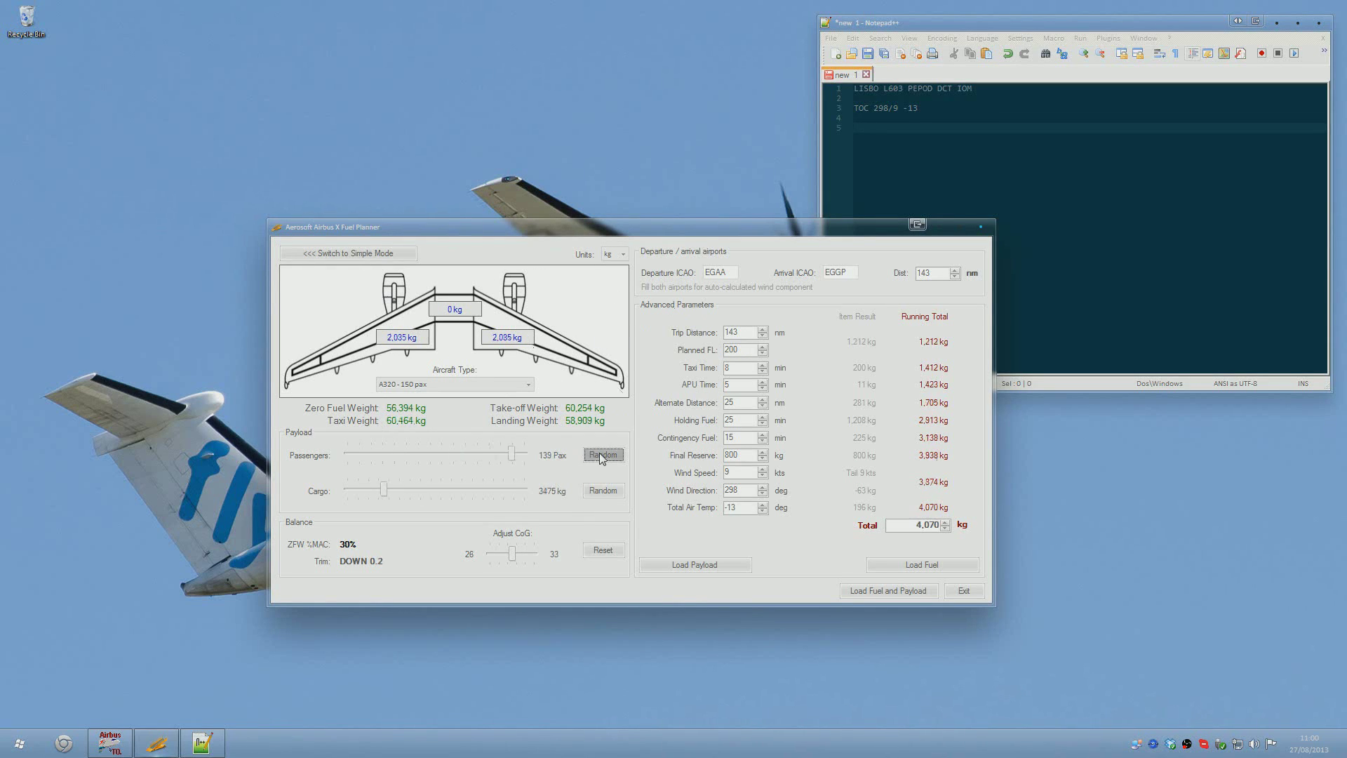
{"action": "left_click", "coordinate": [608, 491]}
{"action": "left_click", "coordinate": [607, 491]}
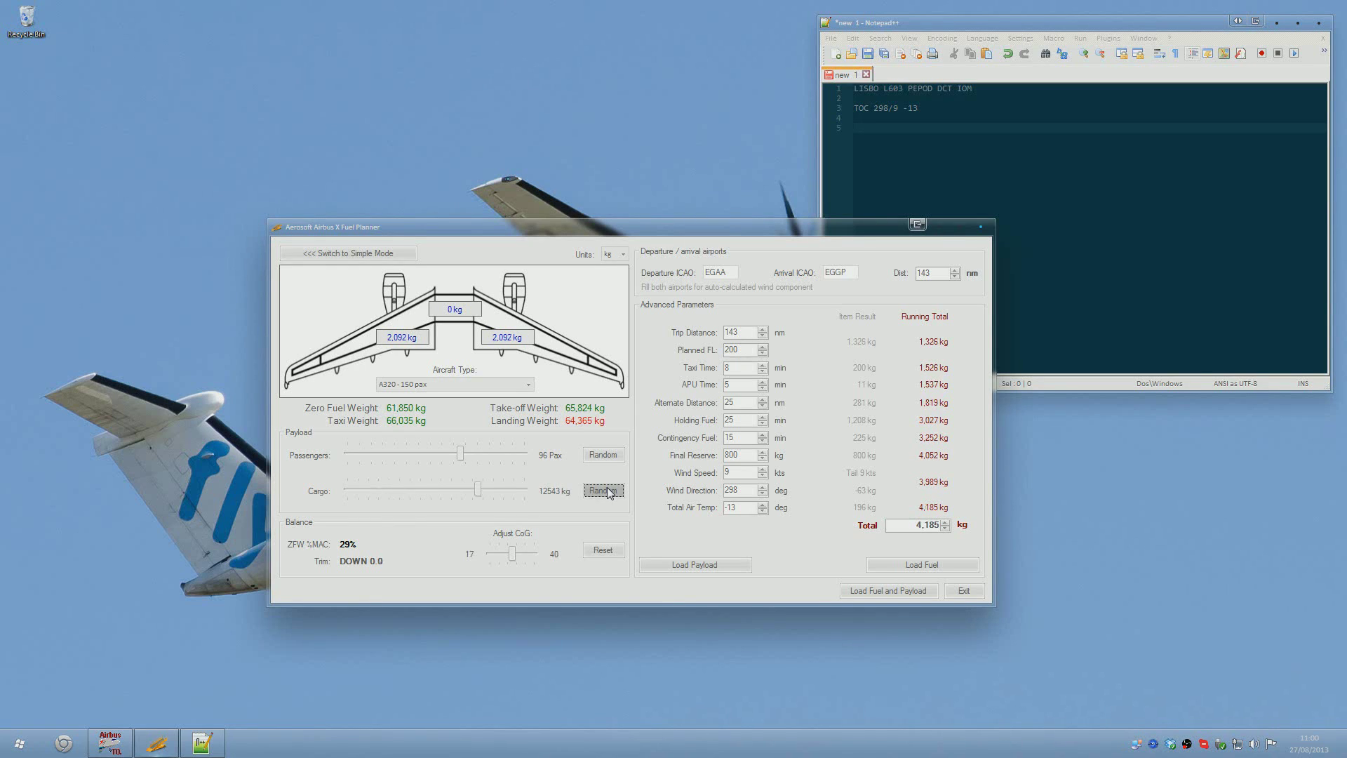
{"action": "left_click", "coordinate": [607, 491]}
{"action": "left_click", "coordinate": [610, 492]}
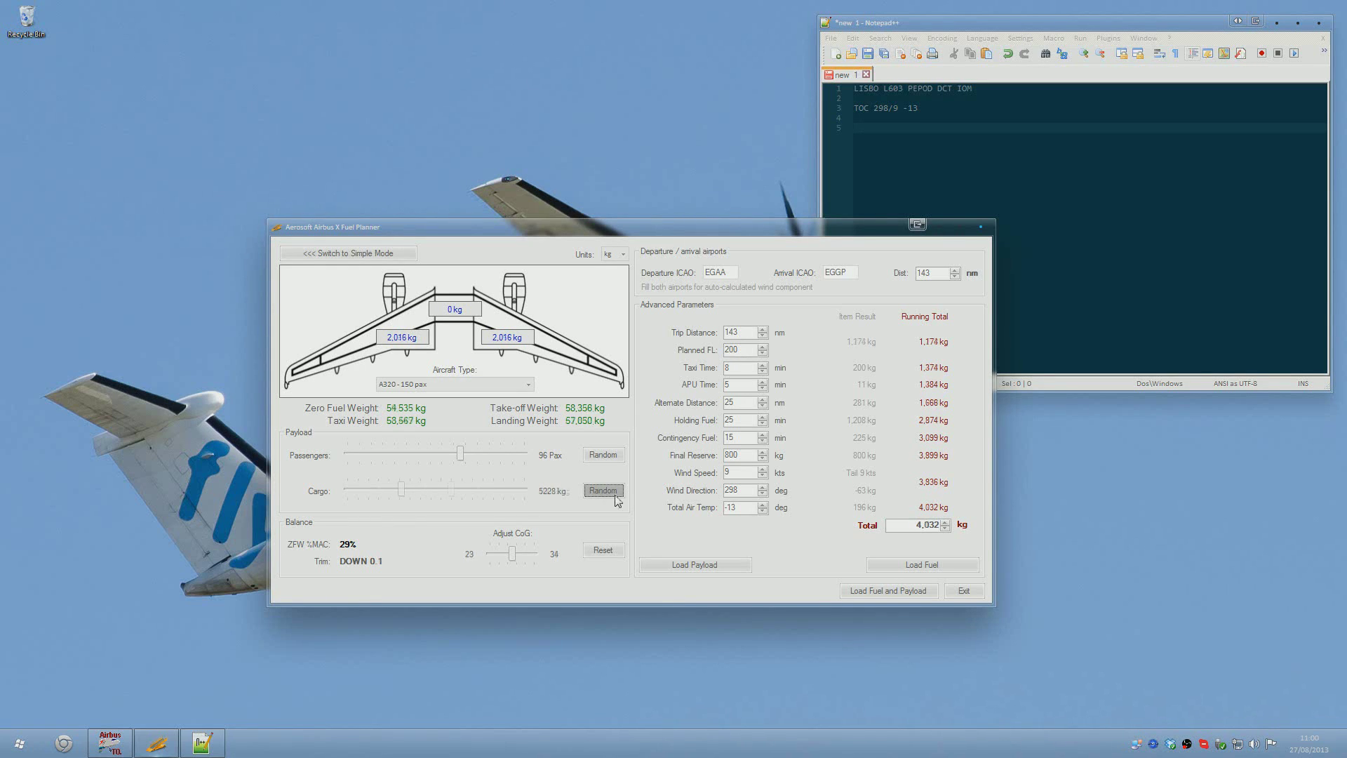
{"action": "left_click", "coordinate": [613, 498]}
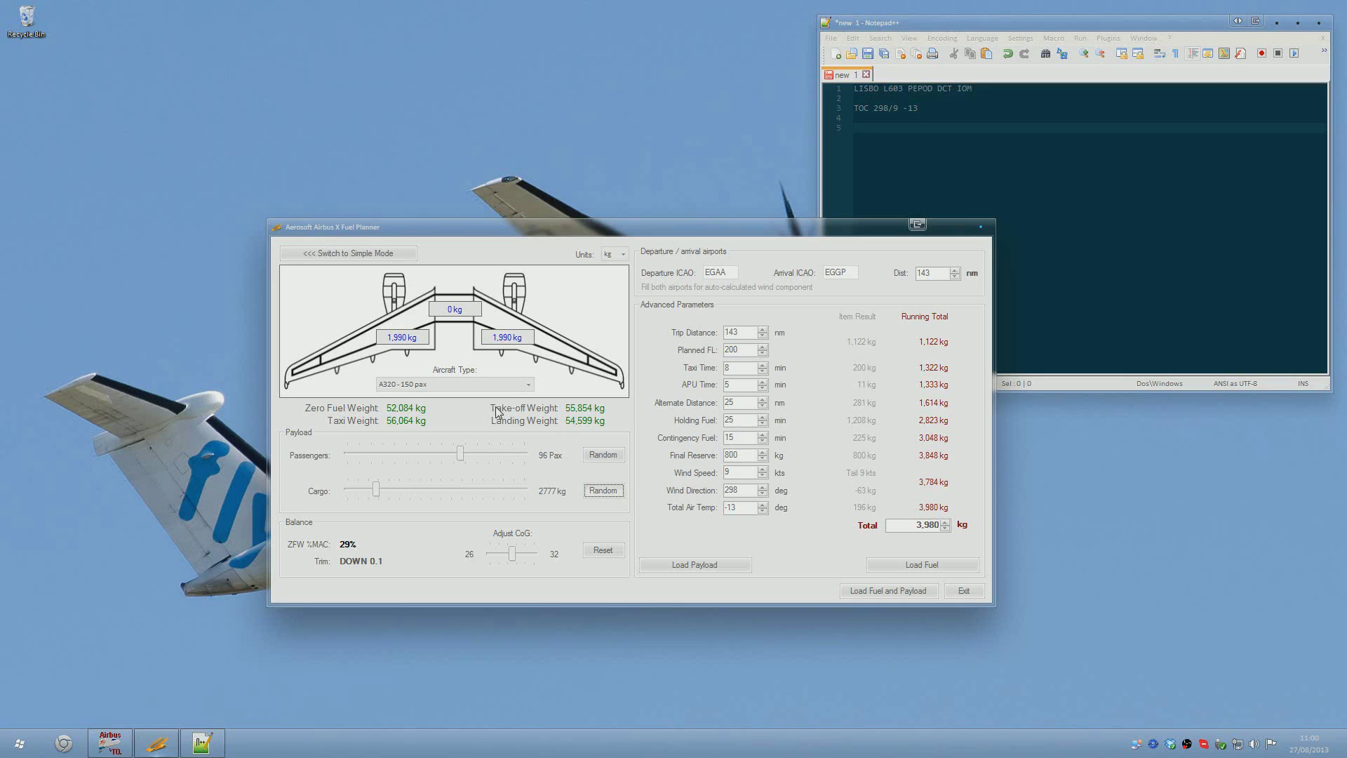
{"action": "left_click", "coordinate": [594, 491]}
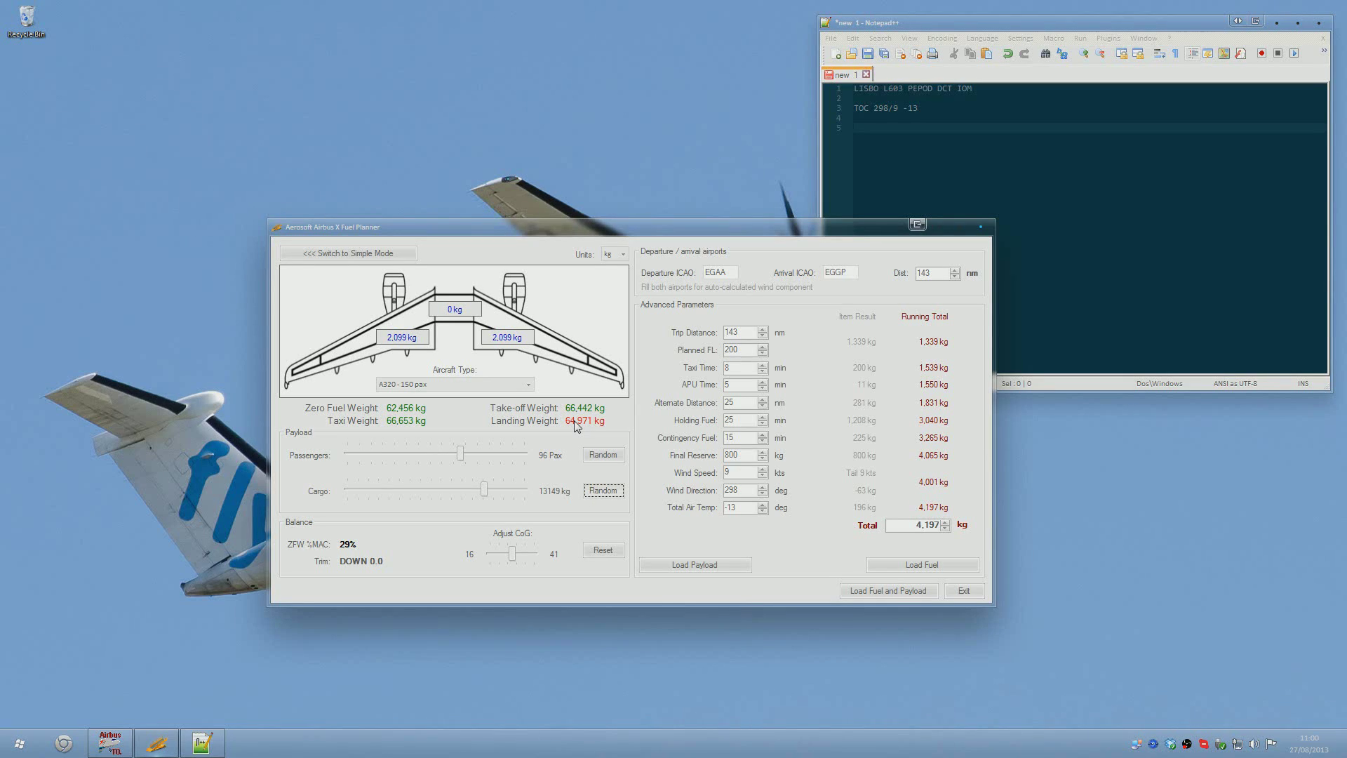
{"action": "left_click", "coordinate": [604, 490]}
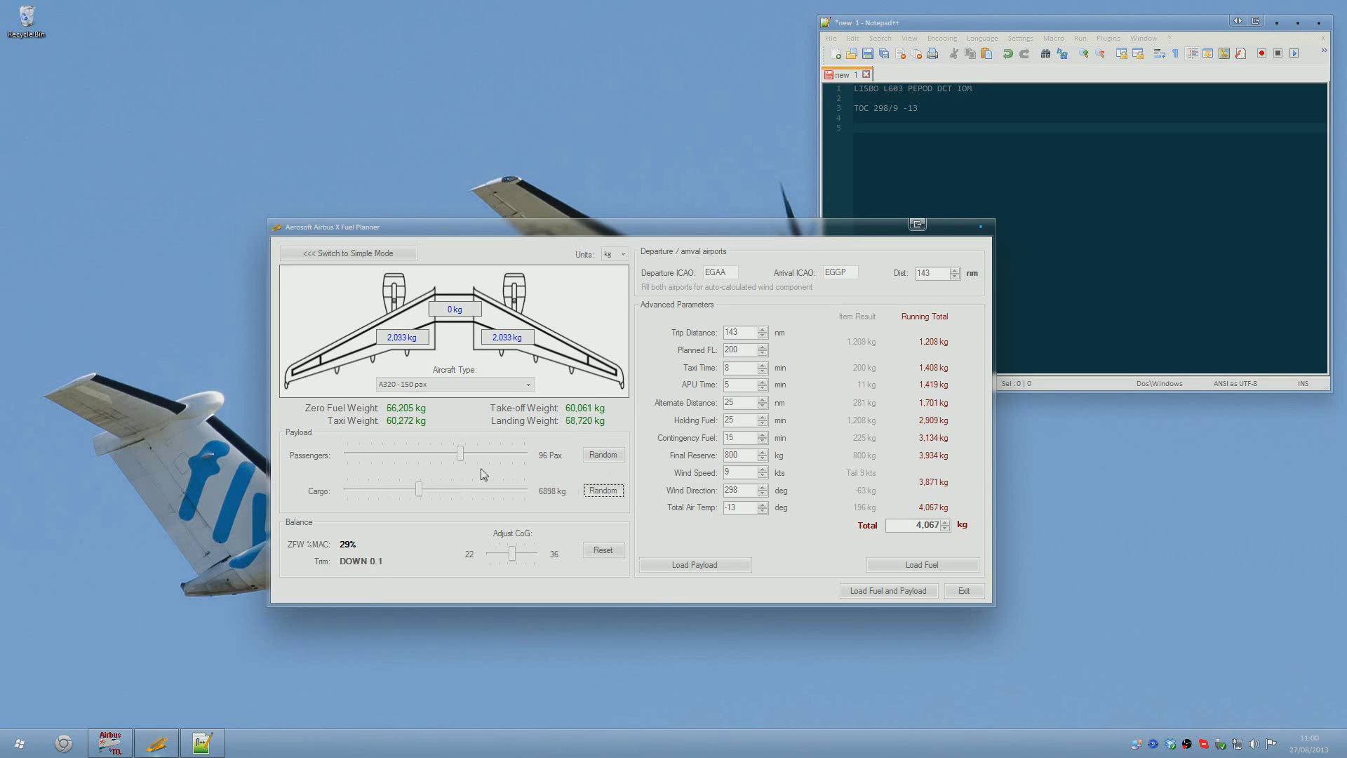
{"action": "left_click", "coordinate": [600, 552]}
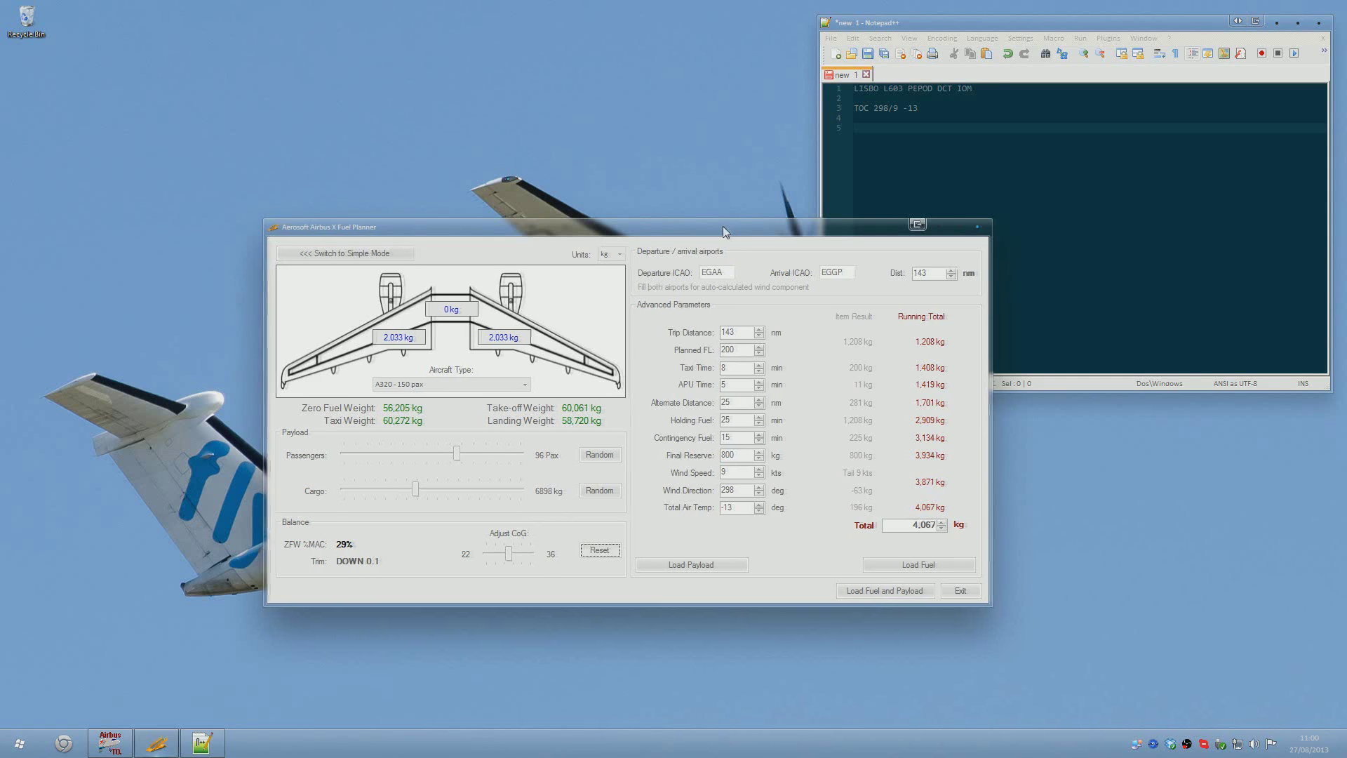
Note the take-off weight 60061 and the line "TRIM: DOWN 0.1" in the Notepad++ document.
{"action": "left_click_drag", "start_coordinate": [725, 227], "coordinate": [663, 247]}
{"action": "left_click", "coordinate": [871, 134]}
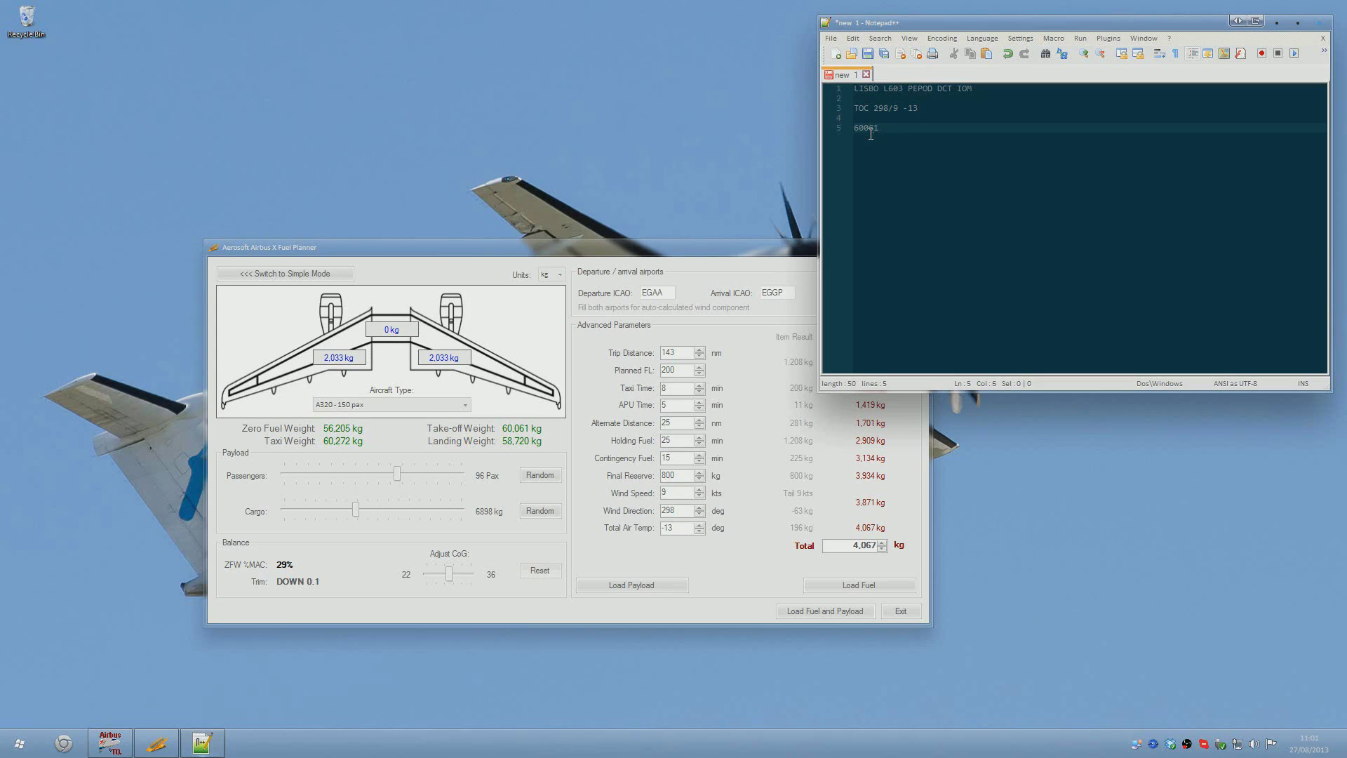
{"action": "key", "text": "Return"}
{"action": "type", "text": "T"}
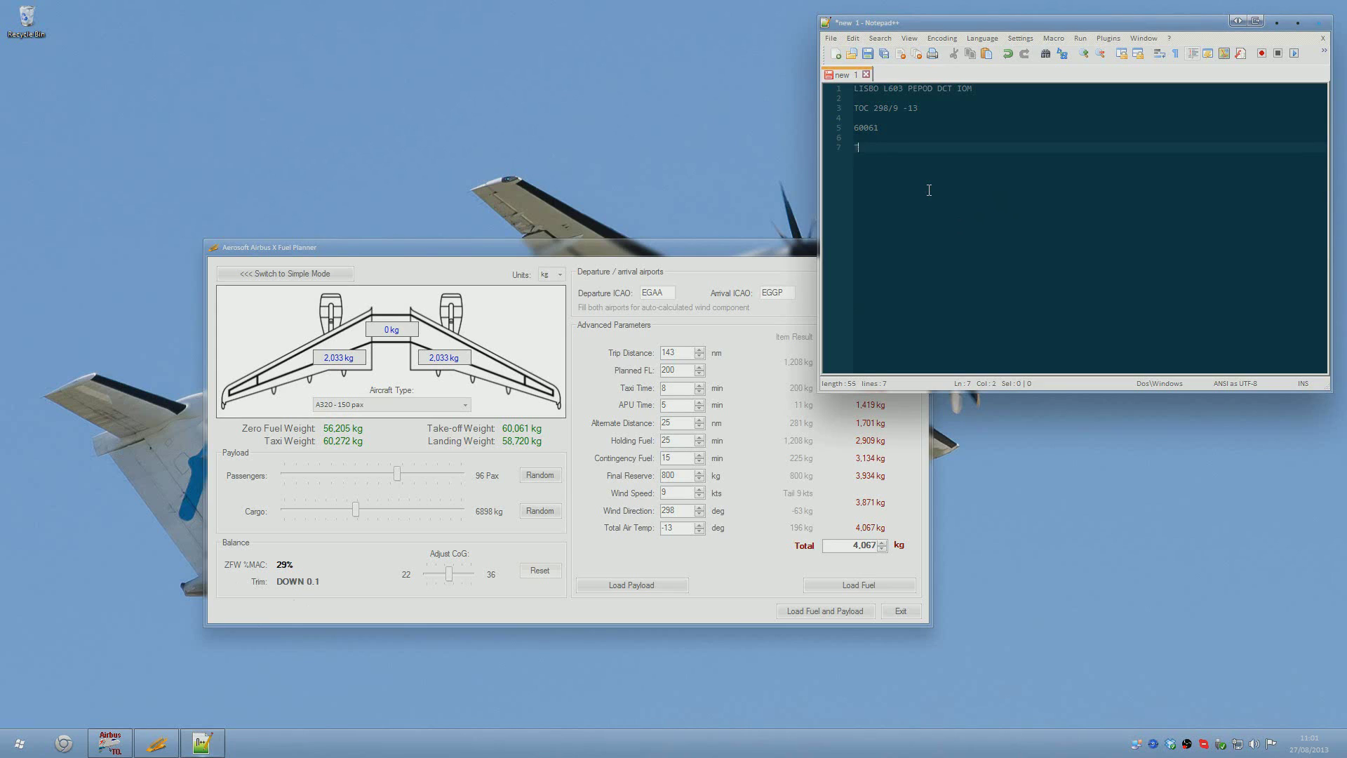
{"action": "type", "text": "RIM: DOWN 0.1"}
{"action": "key", "text": "Return"}
{"action": "key", "text": "Return"}
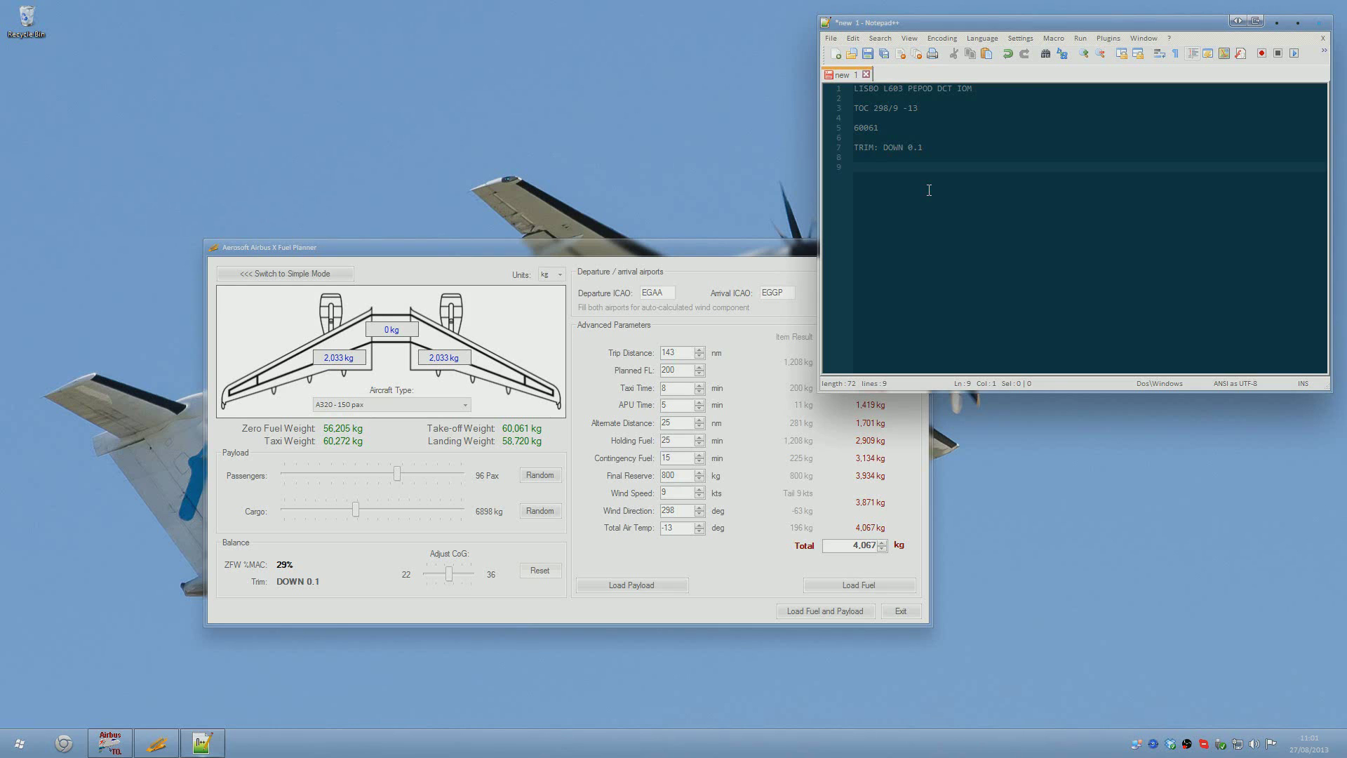
Move the fuel planner aside, minimize it and switch to the Takeoff Performance Calculator.
{"action": "left_click", "coordinate": [666, 266]}
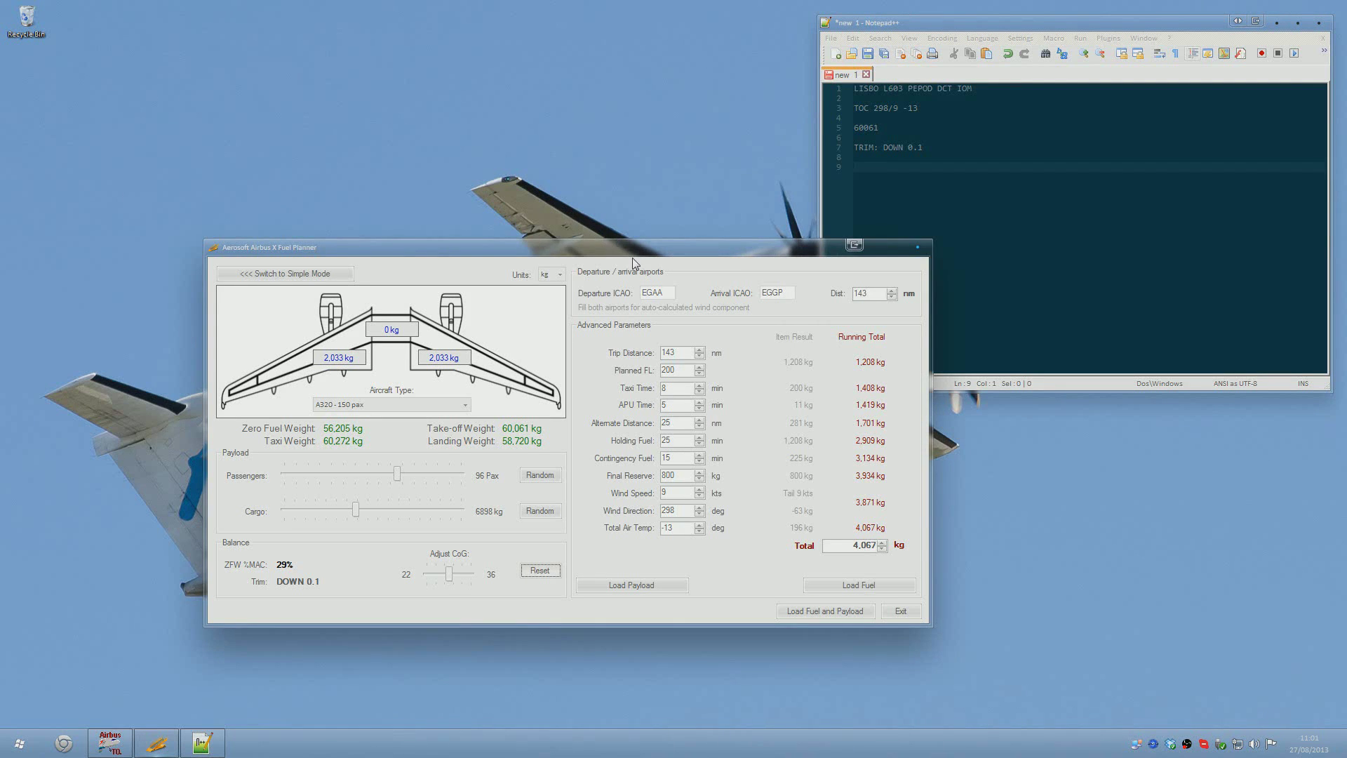
{"action": "left_click_drag", "start_coordinate": [631, 261], "coordinate": [511, 31]}
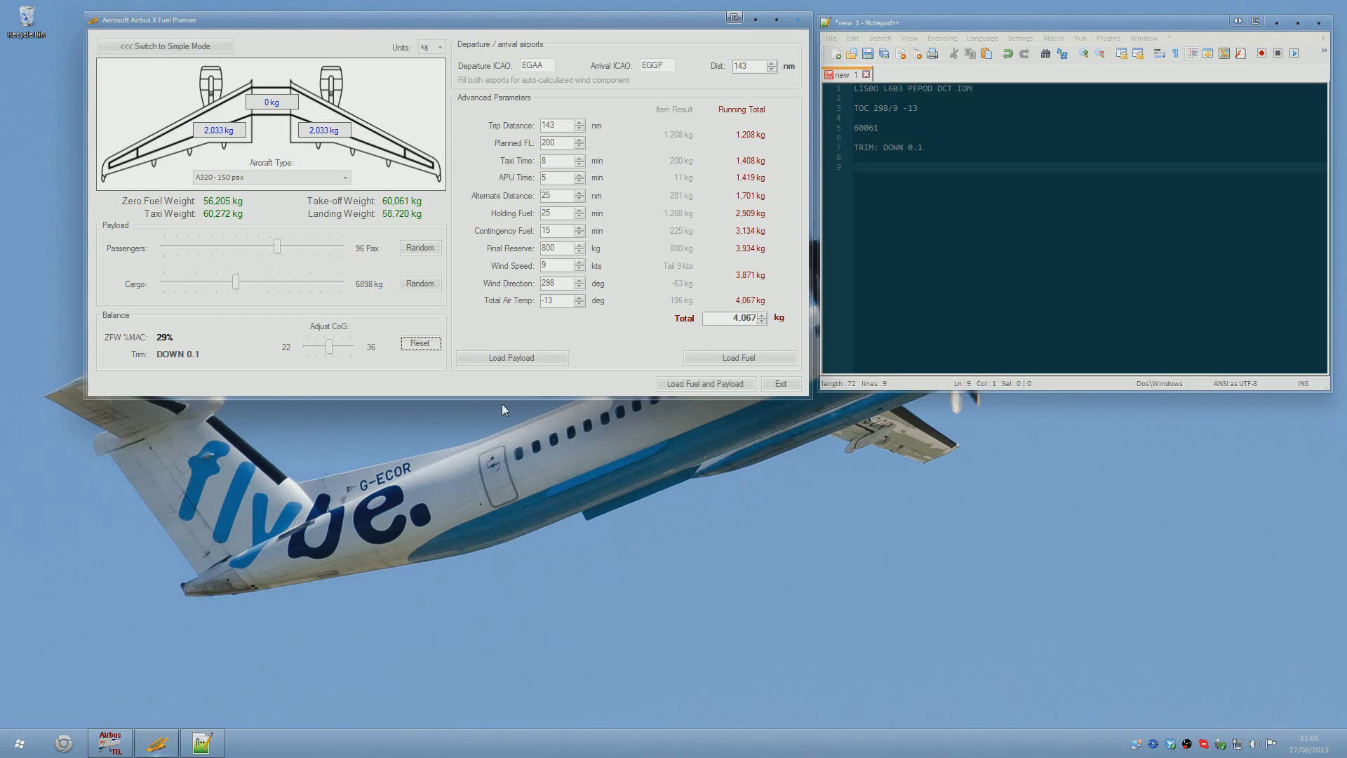
{"action": "left_click", "coordinate": [759, 23]}
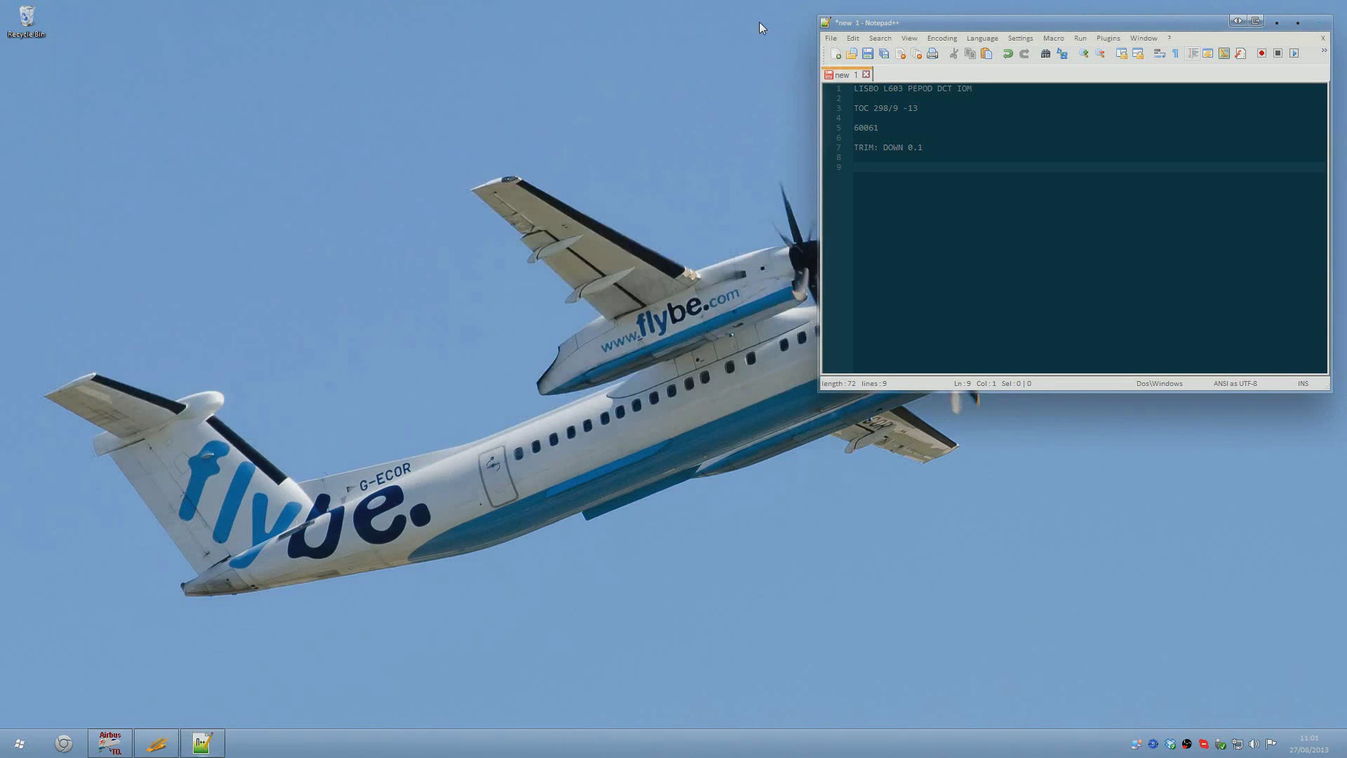
{"action": "left_click", "coordinate": [157, 743]}
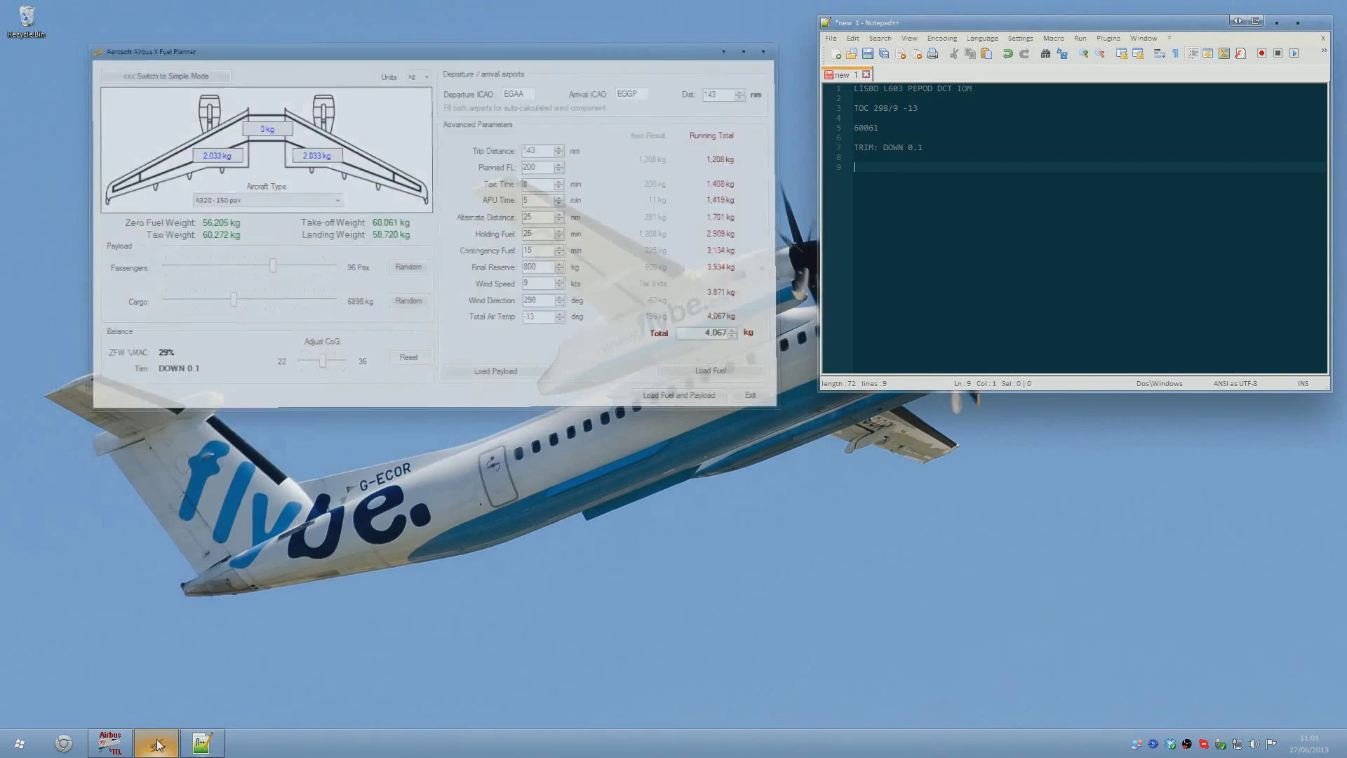
{"action": "left_click", "coordinate": [110, 742]}
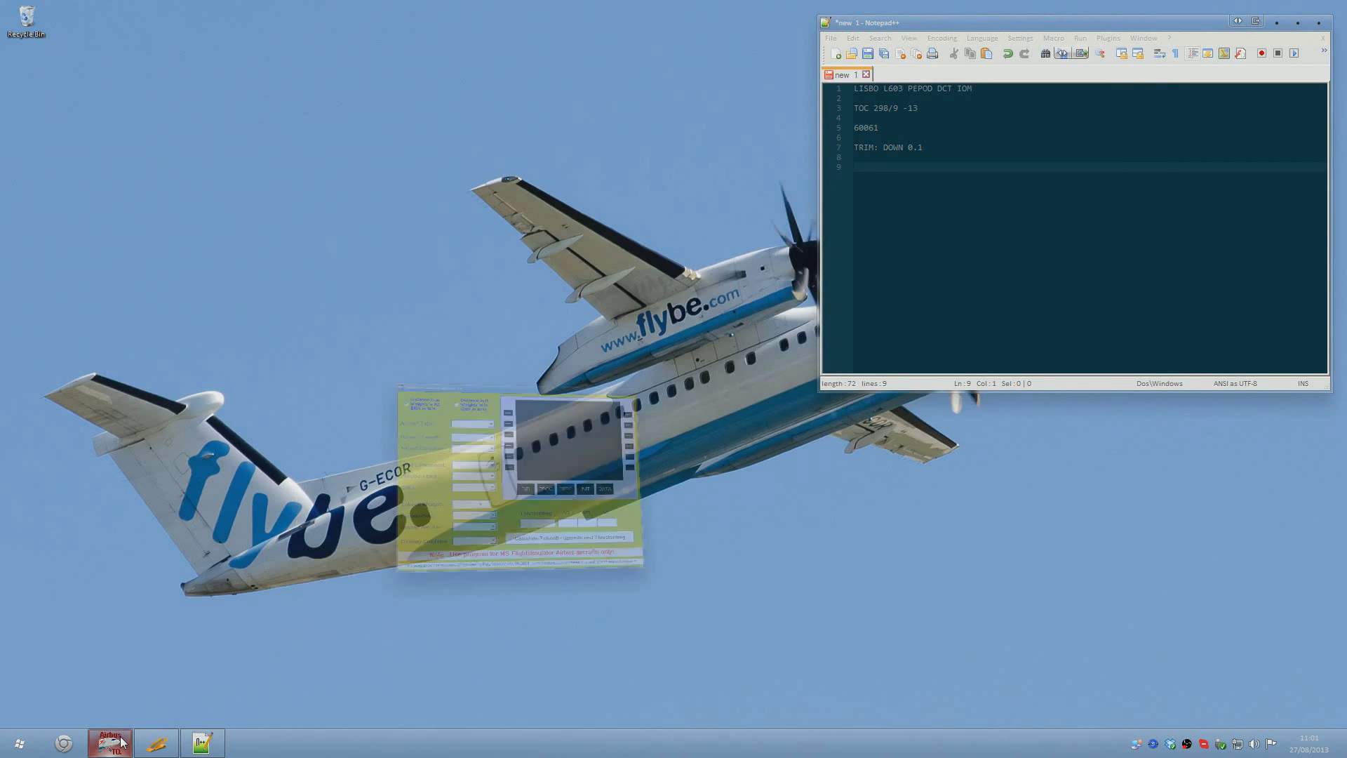
Arrange the Takeoff Performance Calculator and the Notepad++ notes side by side.
{"action": "left_click_drag", "start_coordinate": [959, 53], "coordinate": [528, 32]}
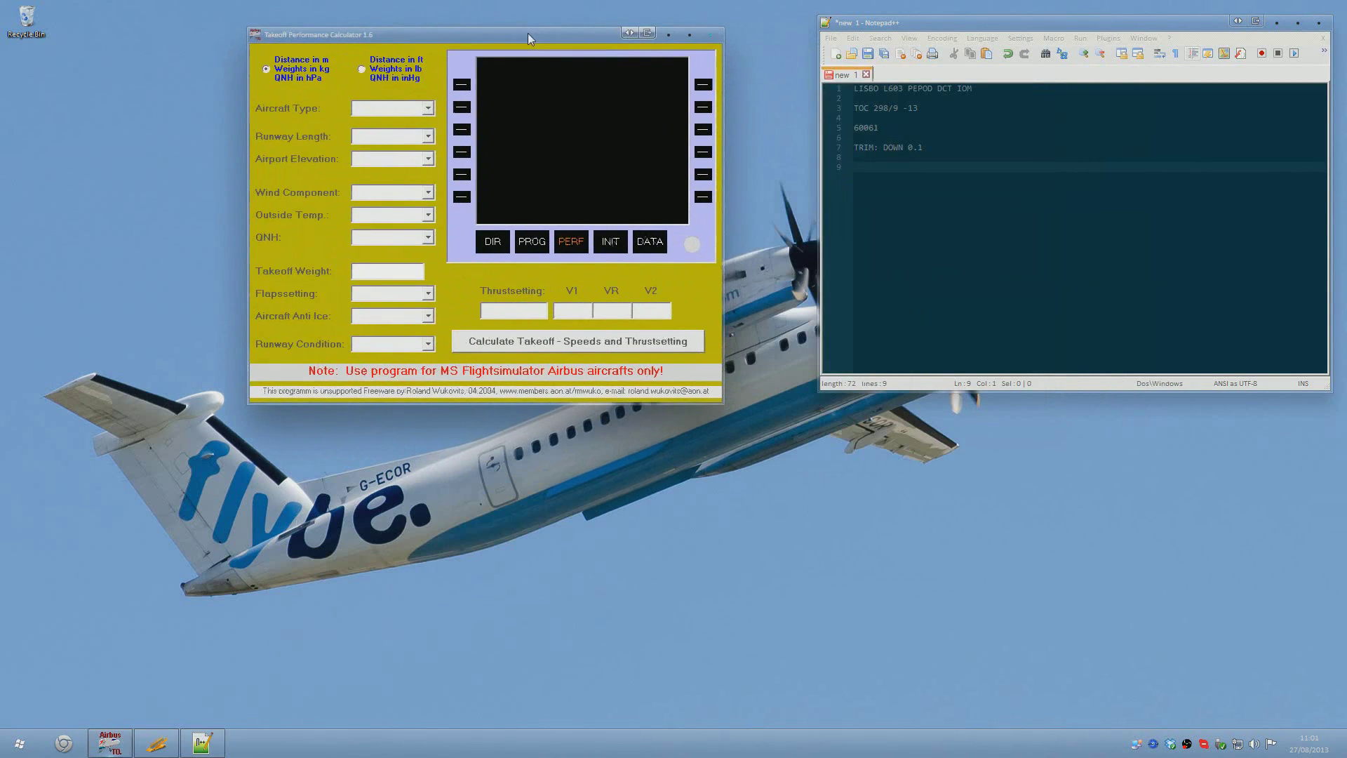
{"action": "left_click_drag", "start_coordinate": [957, 30], "coordinate": [890, 53]}
{"action": "left_click", "coordinate": [838, 184]}
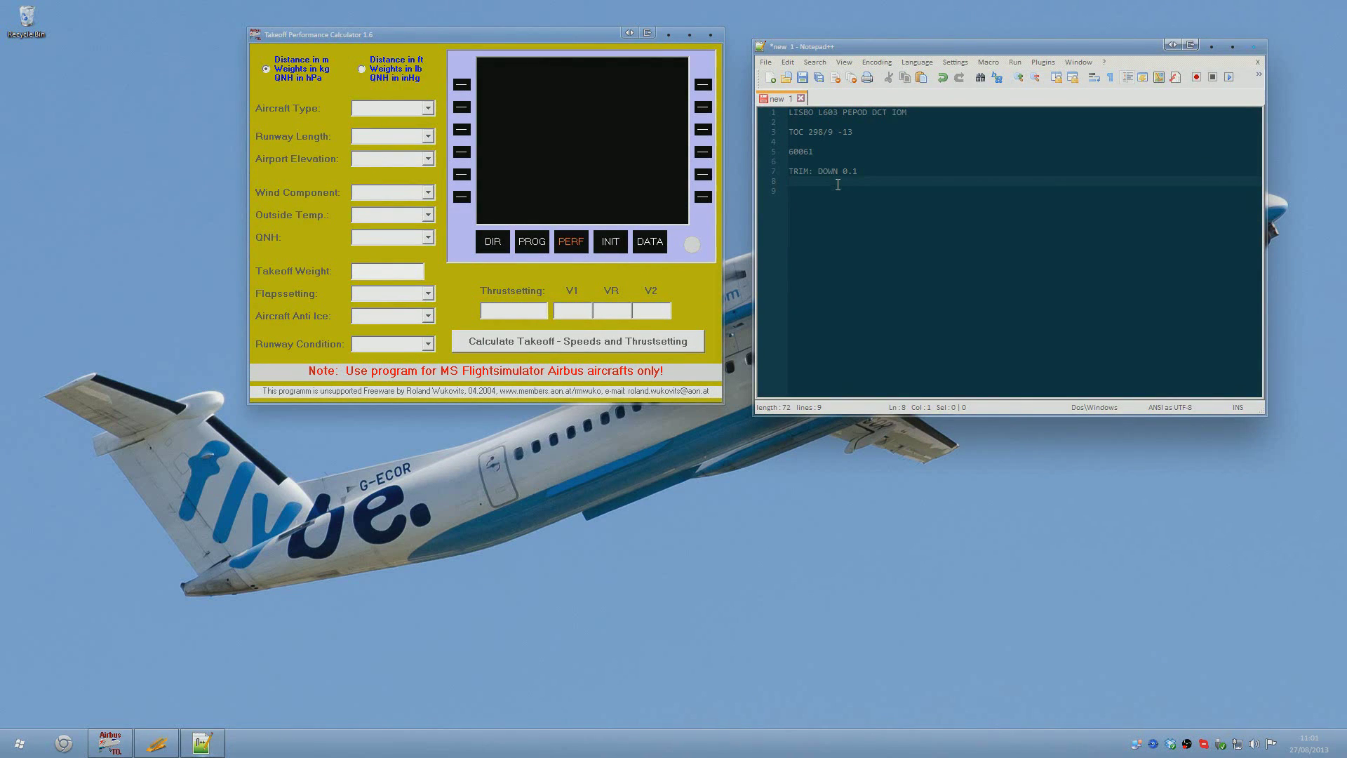
{"action": "left_click", "coordinate": [799, 194]}
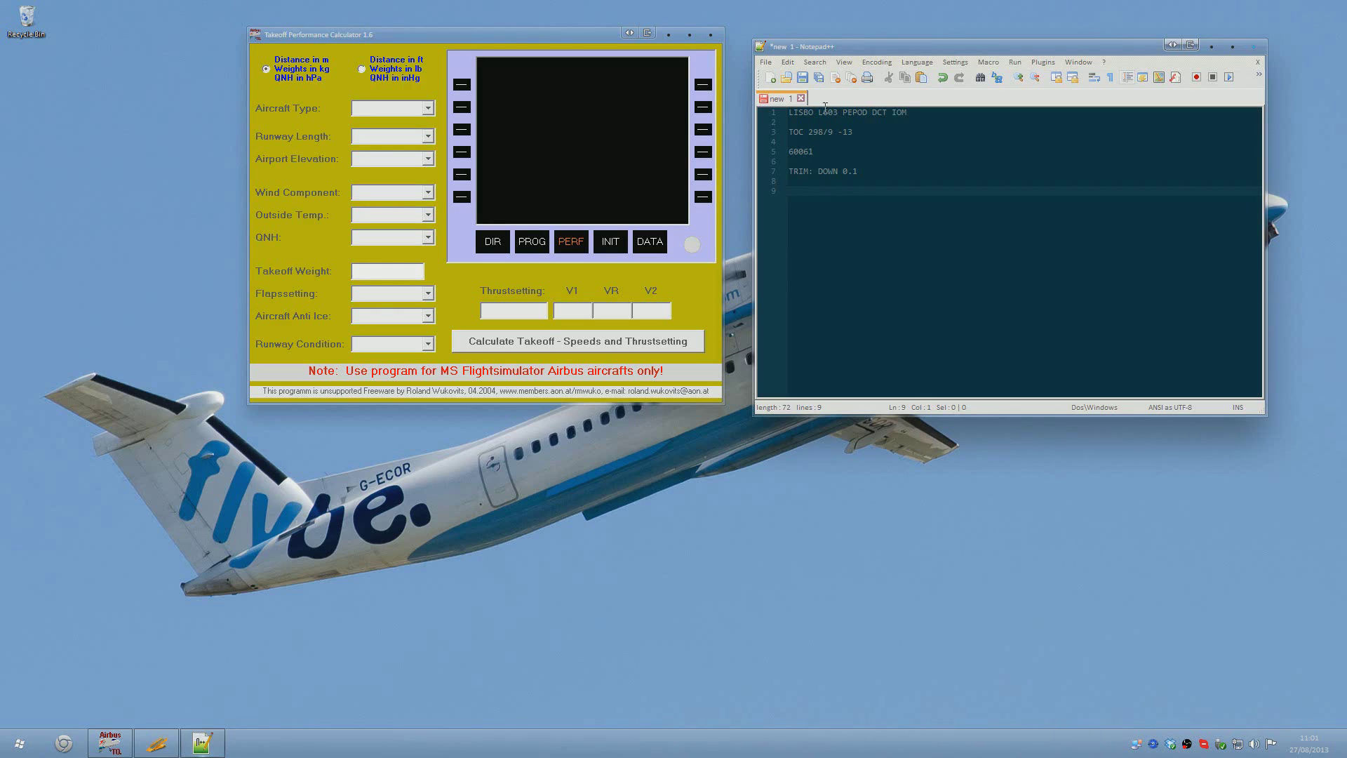
{"action": "left_click_drag", "start_coordinate": [840, 46], "coordinate": [838, 34]}
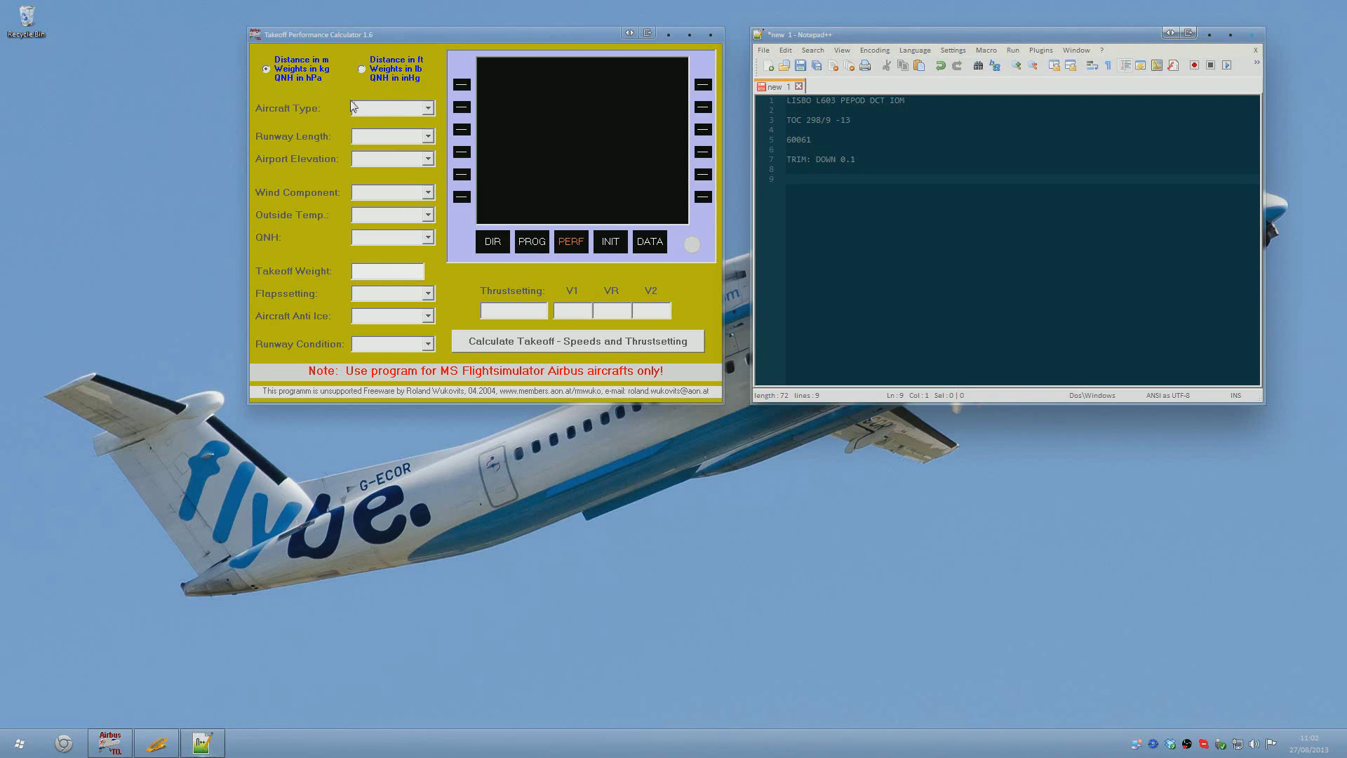
Use metric units and set aircraft type A 320, runway length 2601-2800 and airport elevation < 1000ft for the takeoff calculation.
{"action": "left_click", "coordinate": [297, 71]}
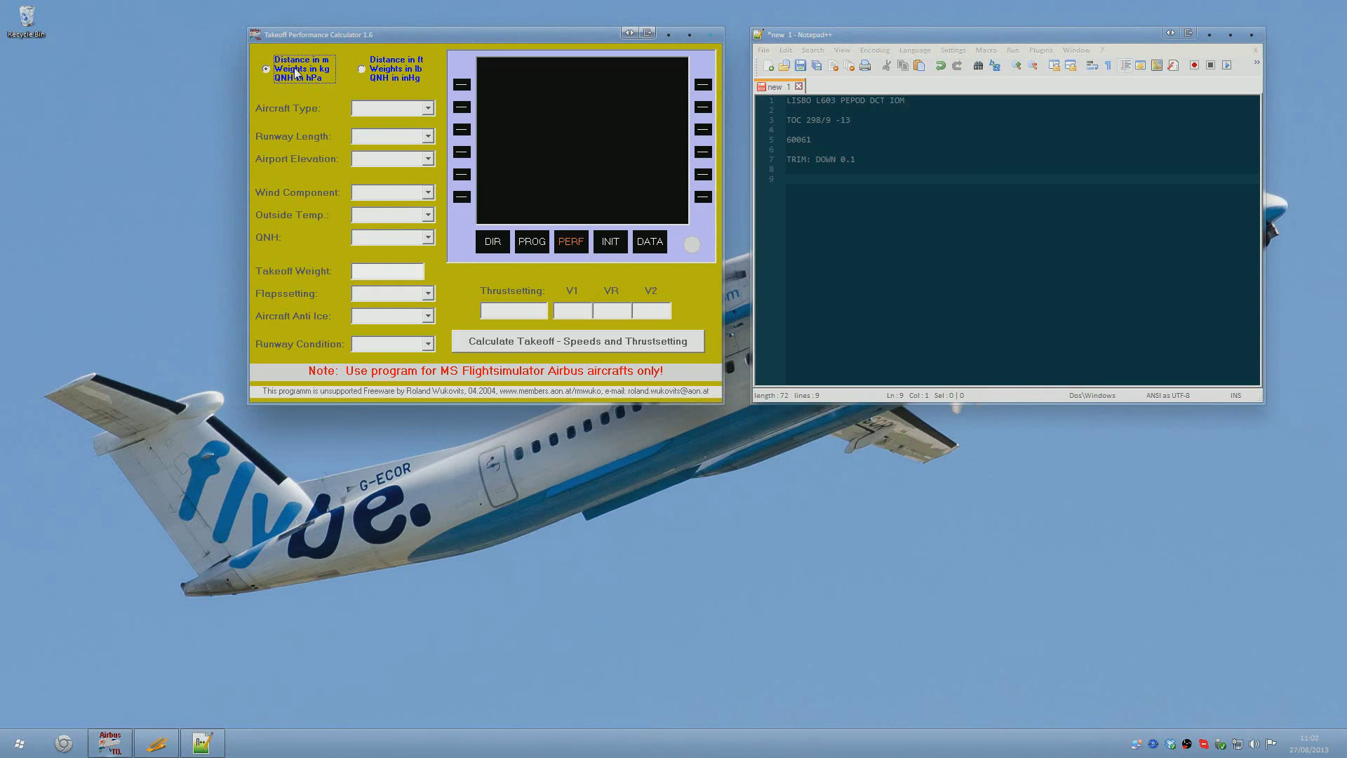
{"action": "left_click", "coordinate": [427, 109]}
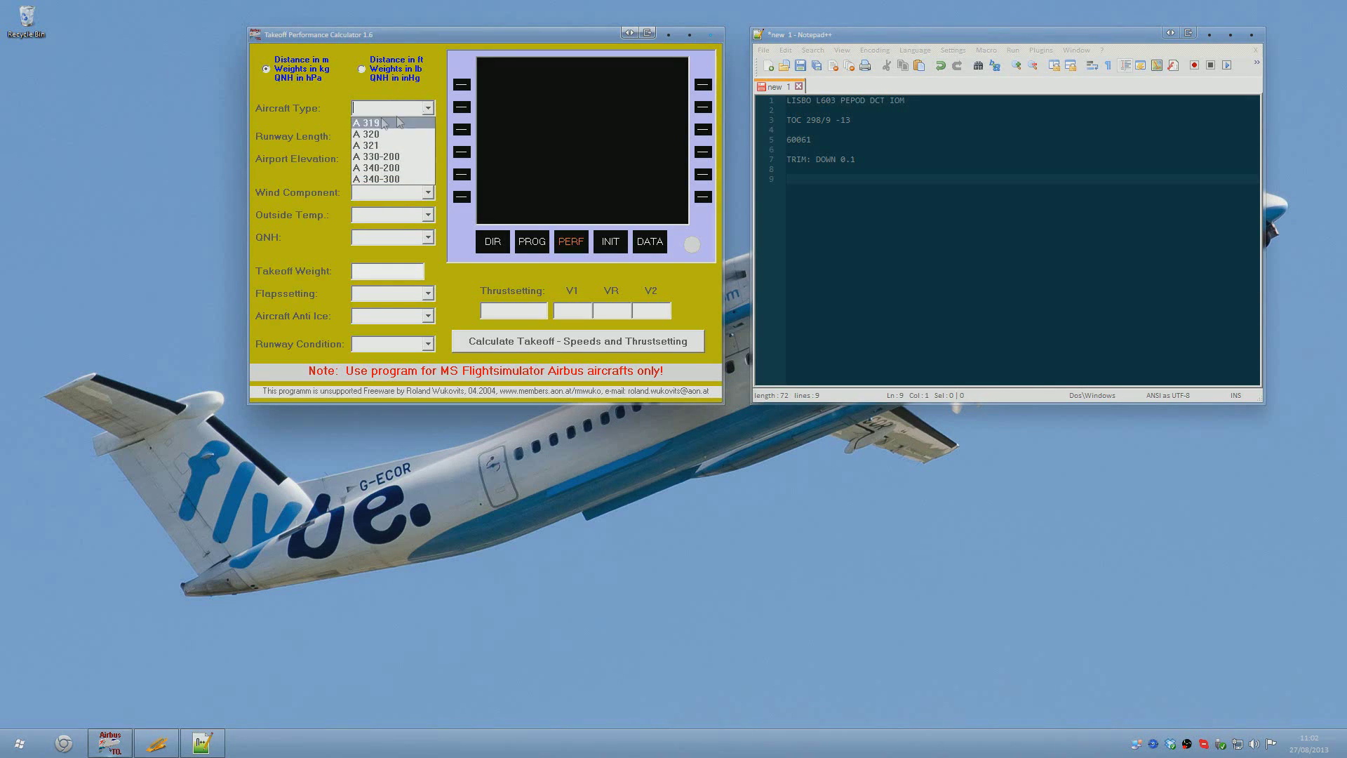
{"action": "left_click", "coordinate": [378, 134]}
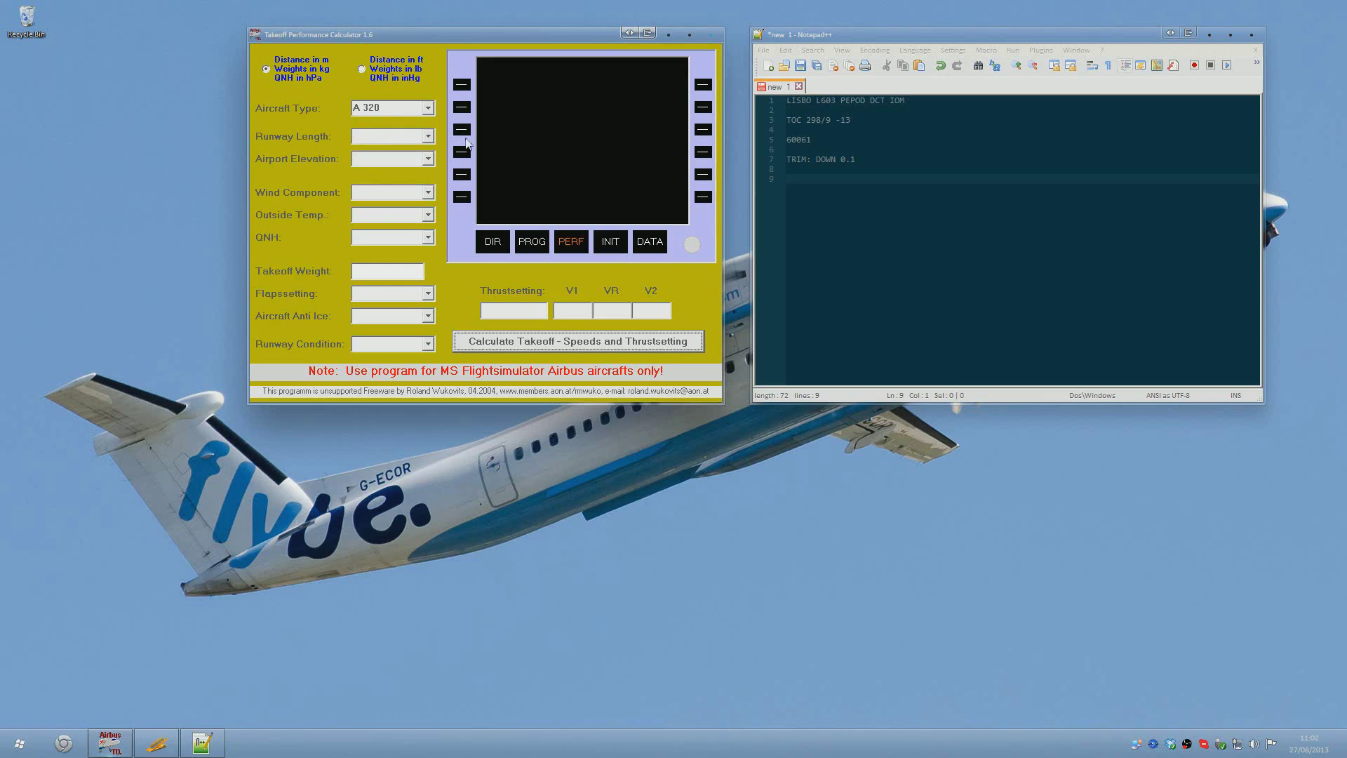
{"action": "left_click", "coordinate": [428, 138]}
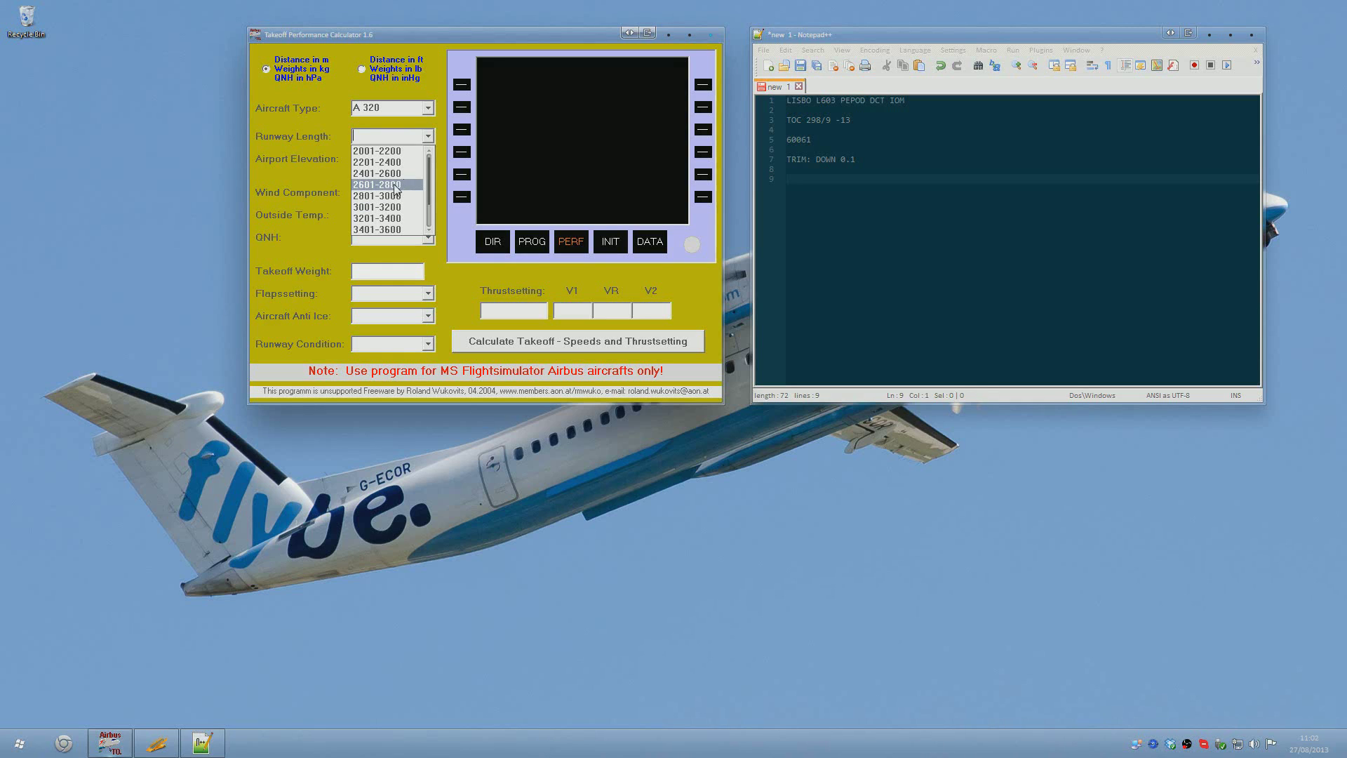
{"action": "left_click", "coordinate": [394, 186]}
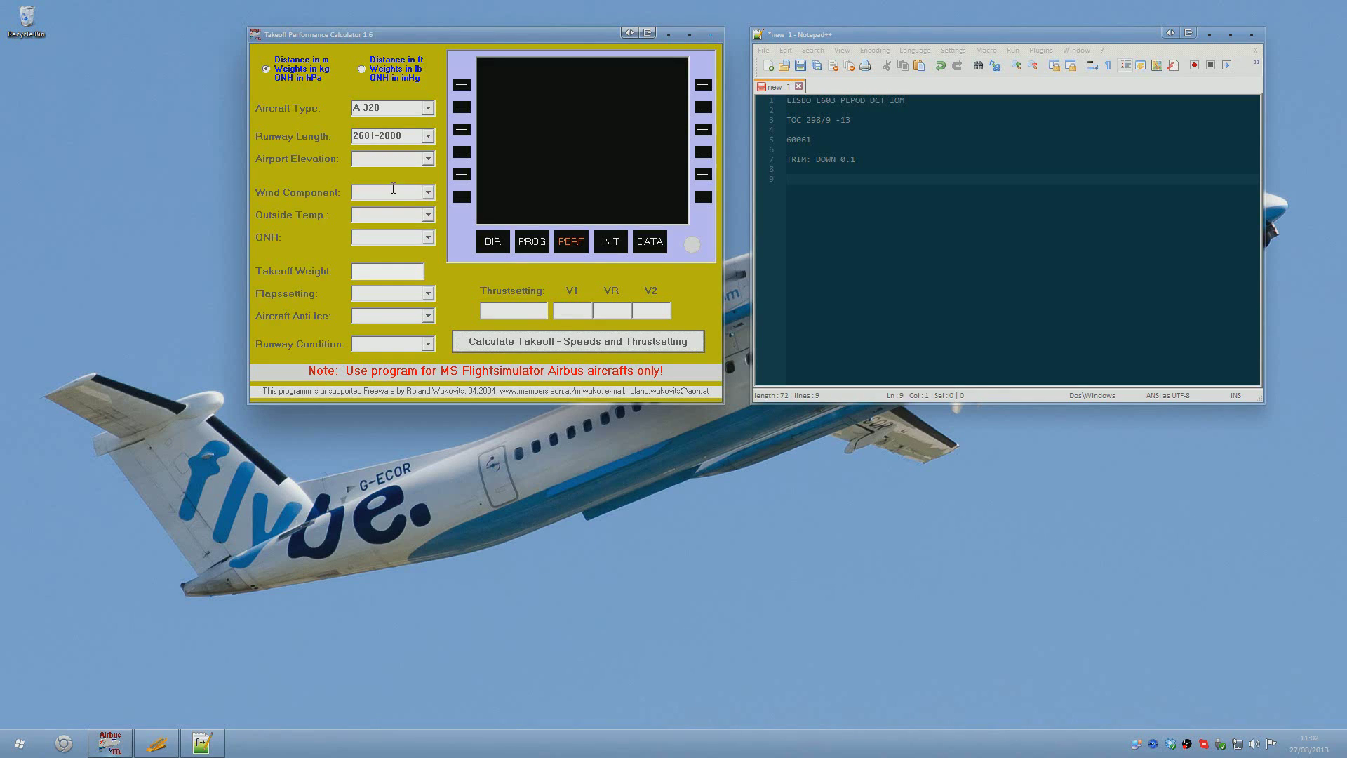
{"action": "left_click", "coordinate": [391, 159]}
{"action": "left_click", "coordinate": [393, 172]}
Switch to Active Sky 2012 and show the weather report for EGAA without locking it to the closest station.
{"action": "left_click", "coordinate": [1154, 744]}
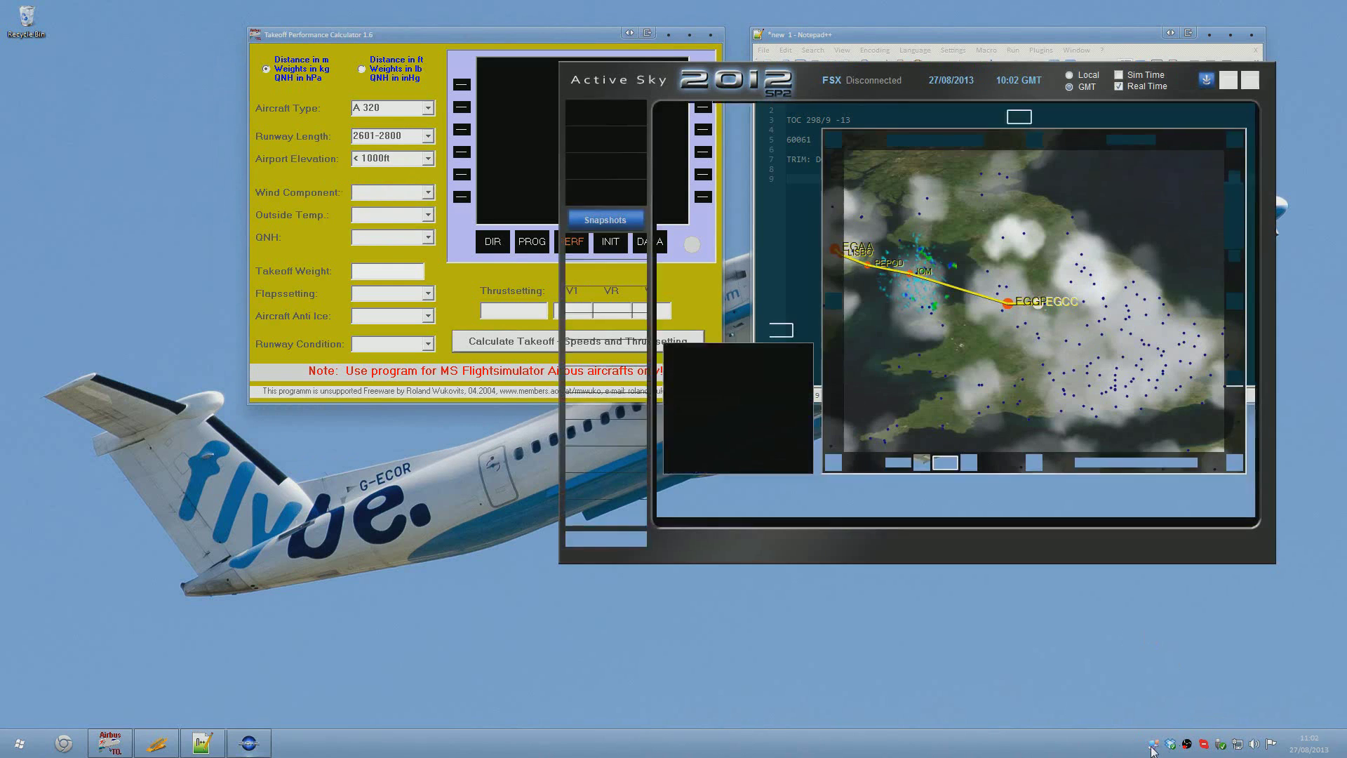
{"action": "left_click", "coordinate": [619, 257]}
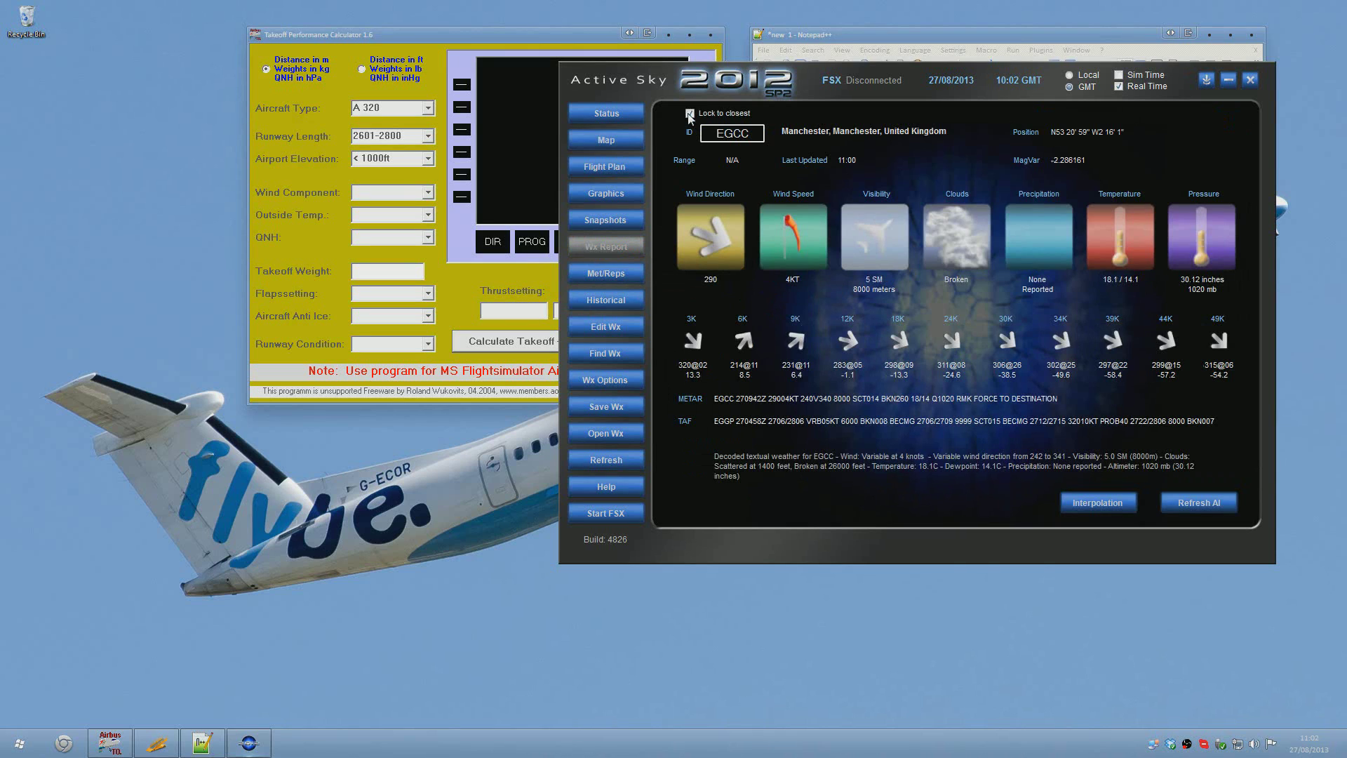
{"action": "left_click", "coordinate": [690, 113]}
{"action": "double_click", "coordinate": [732, 134]}
{"action": "type", "text": "EGAA"}
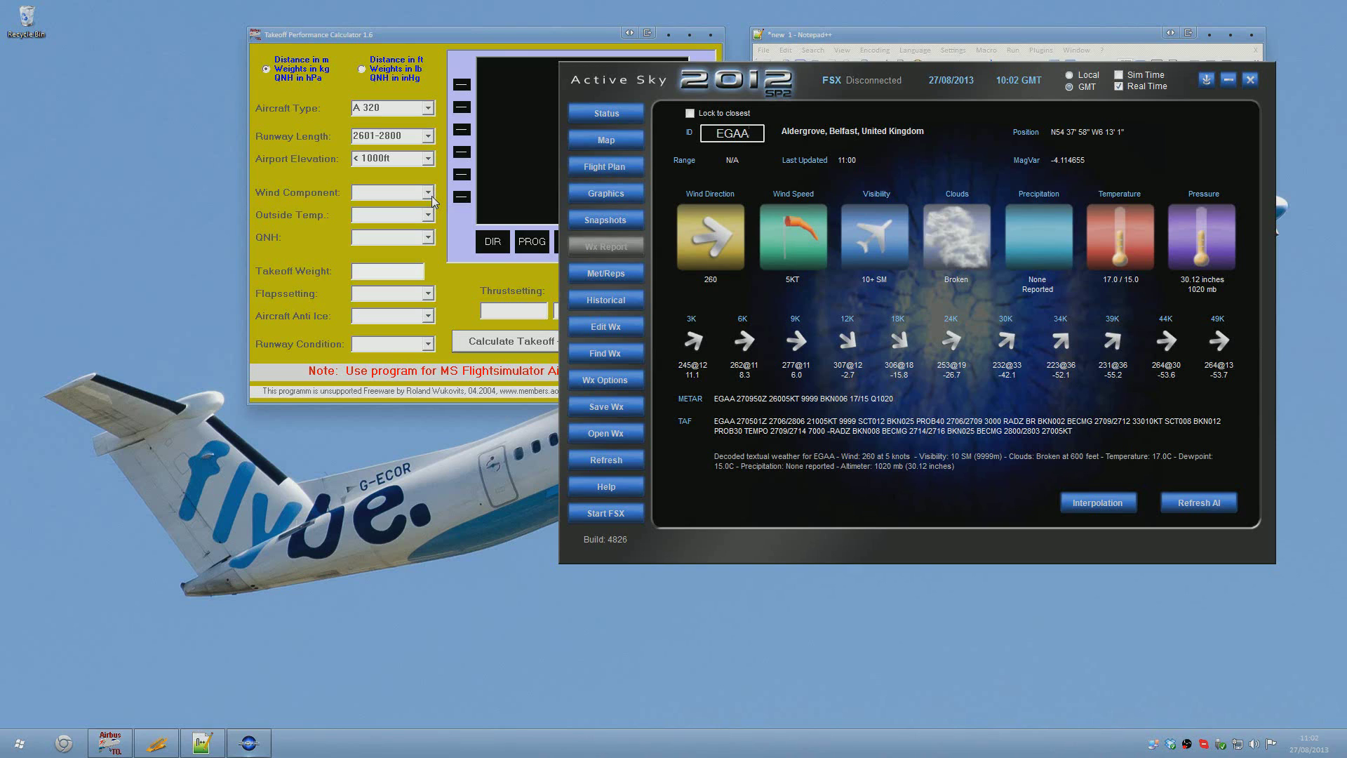
In the Takeoff Performance Calculator, set the wind component to Head 0-5kt, the outside temperature to 13-17°C and the QNH to 1018-1022.
{"action": "left_click", "coordinate": [429, 195]}
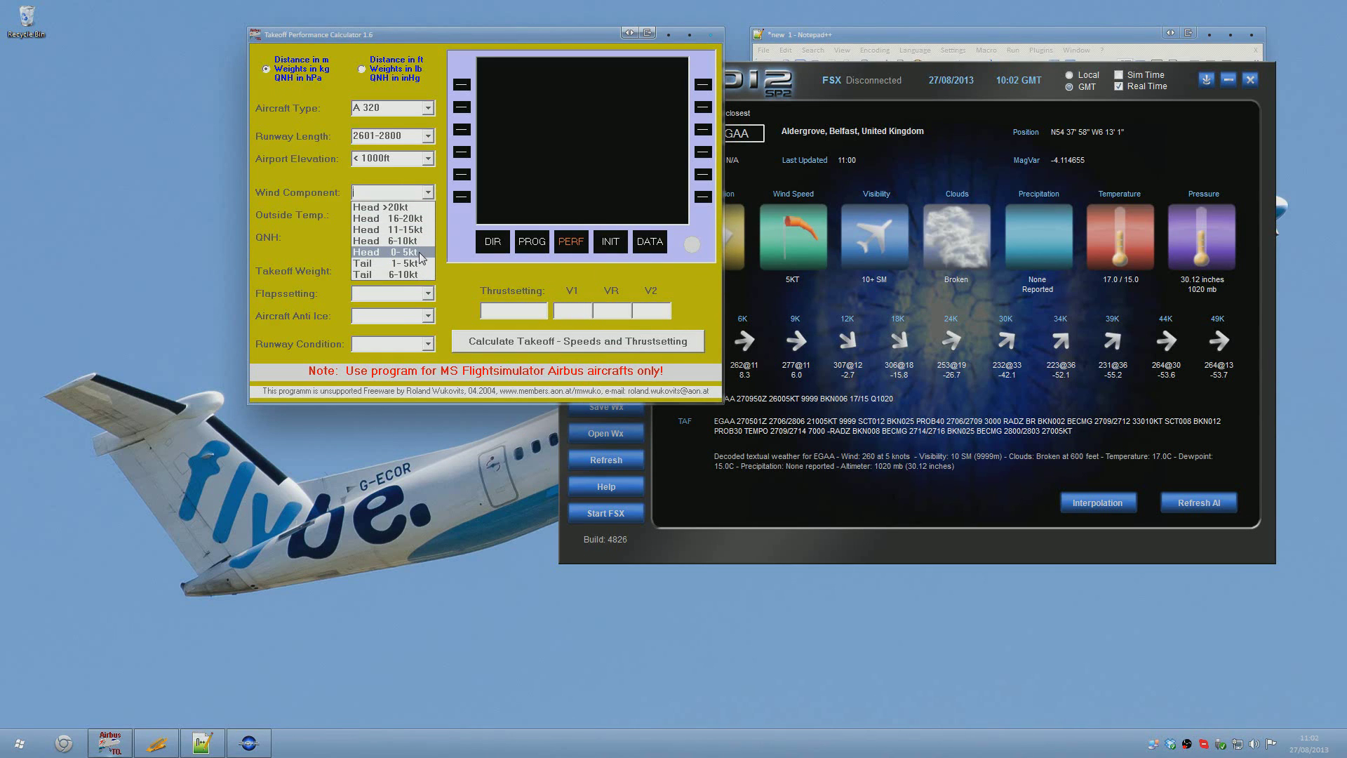
{"action": "left_click", "coordinate": [422, 257]}
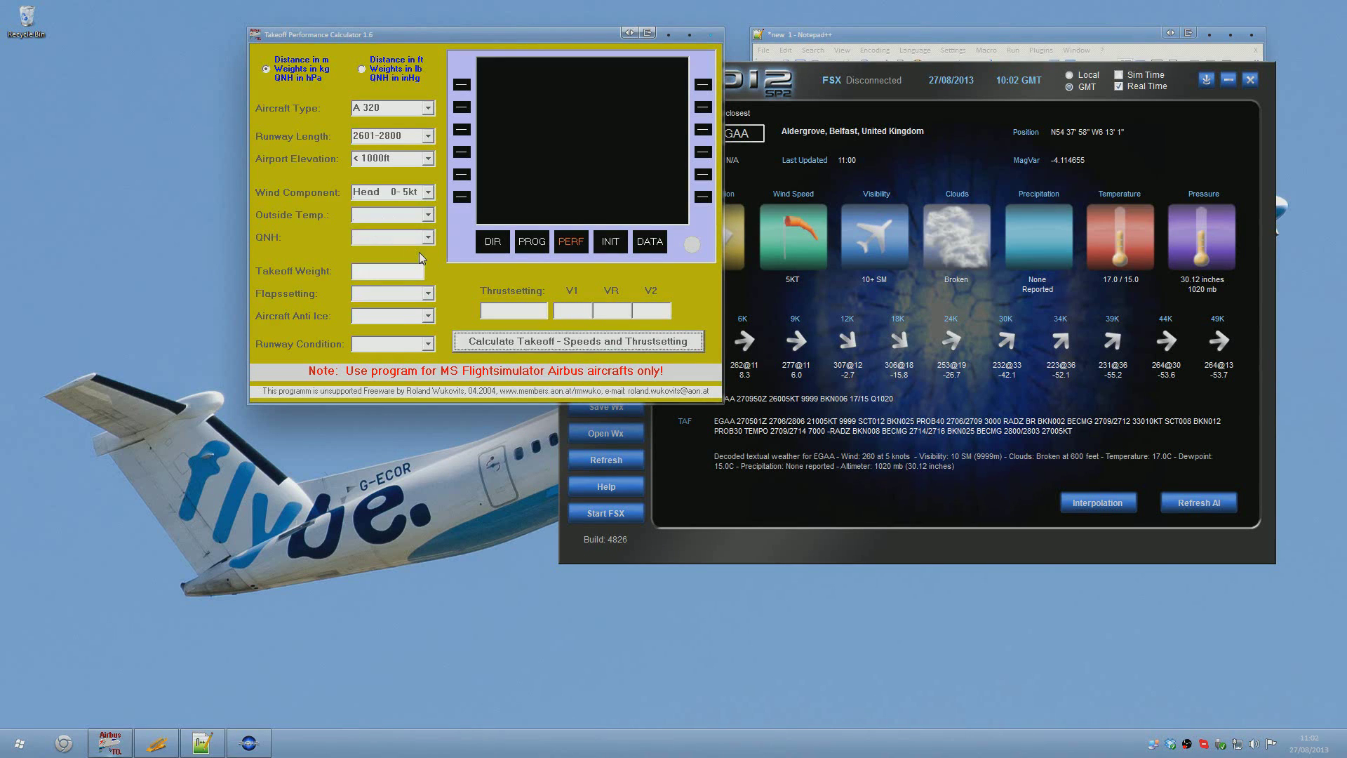
{"action": "left_click", "coordinate": [428, 215]}
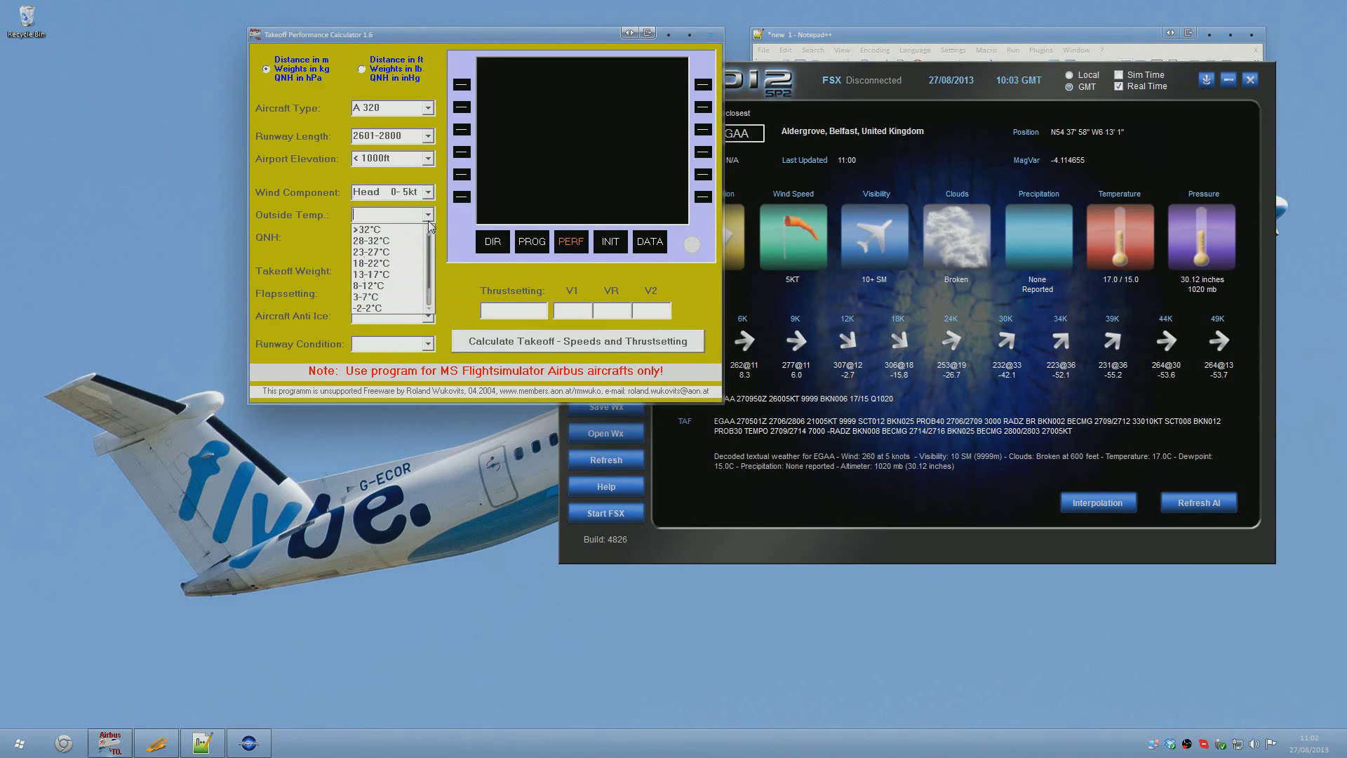
{"action": "left_click", "coordinate": [378, 275]}
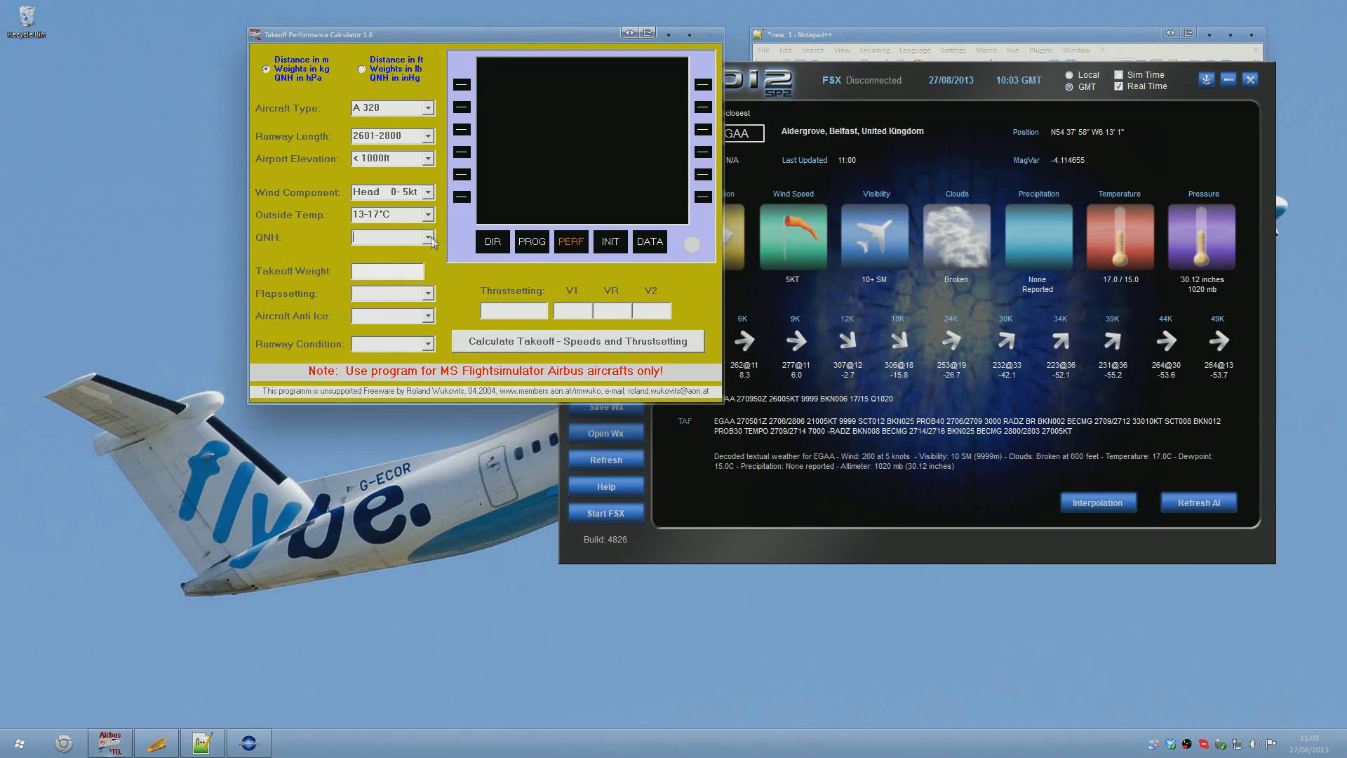
{"action": "left_click", "coordinate": [428, 238]}
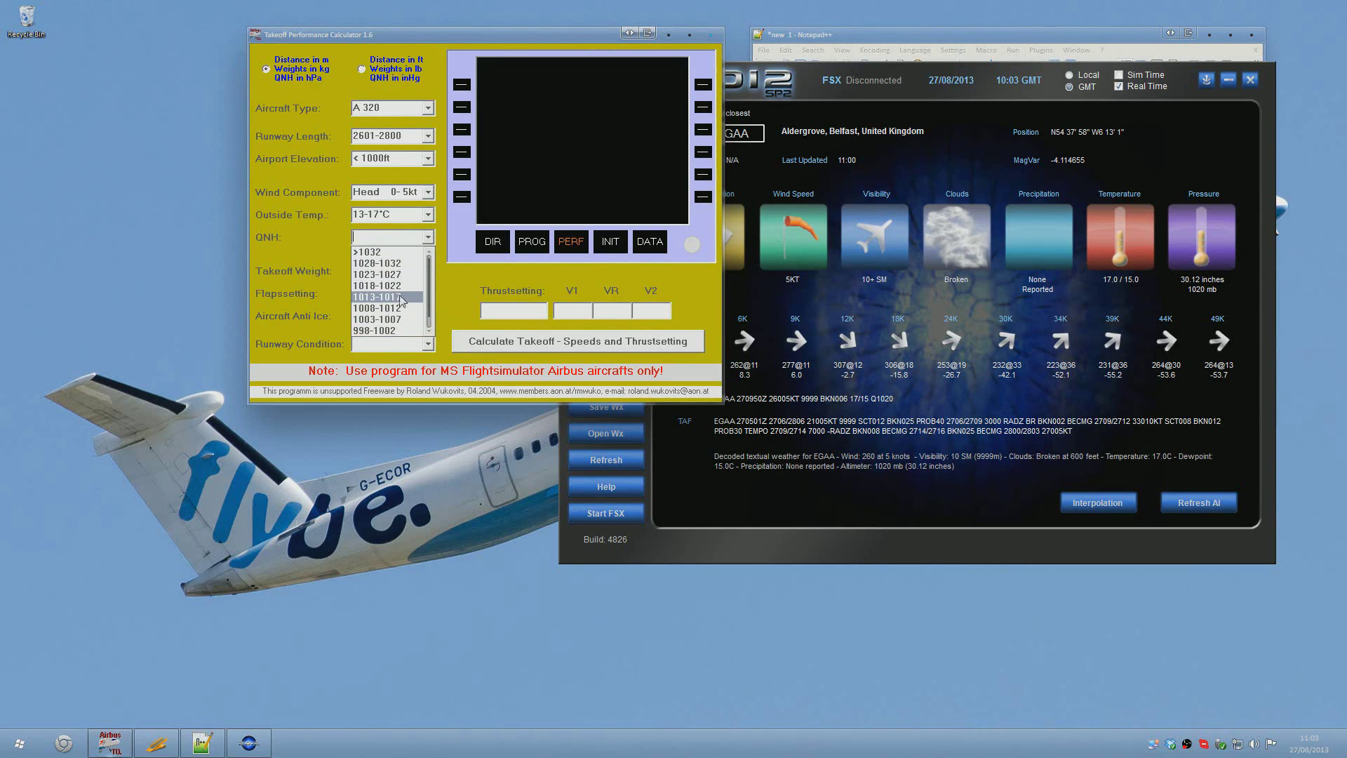
{"action": "left_click", "coordinate": [398, 285]}
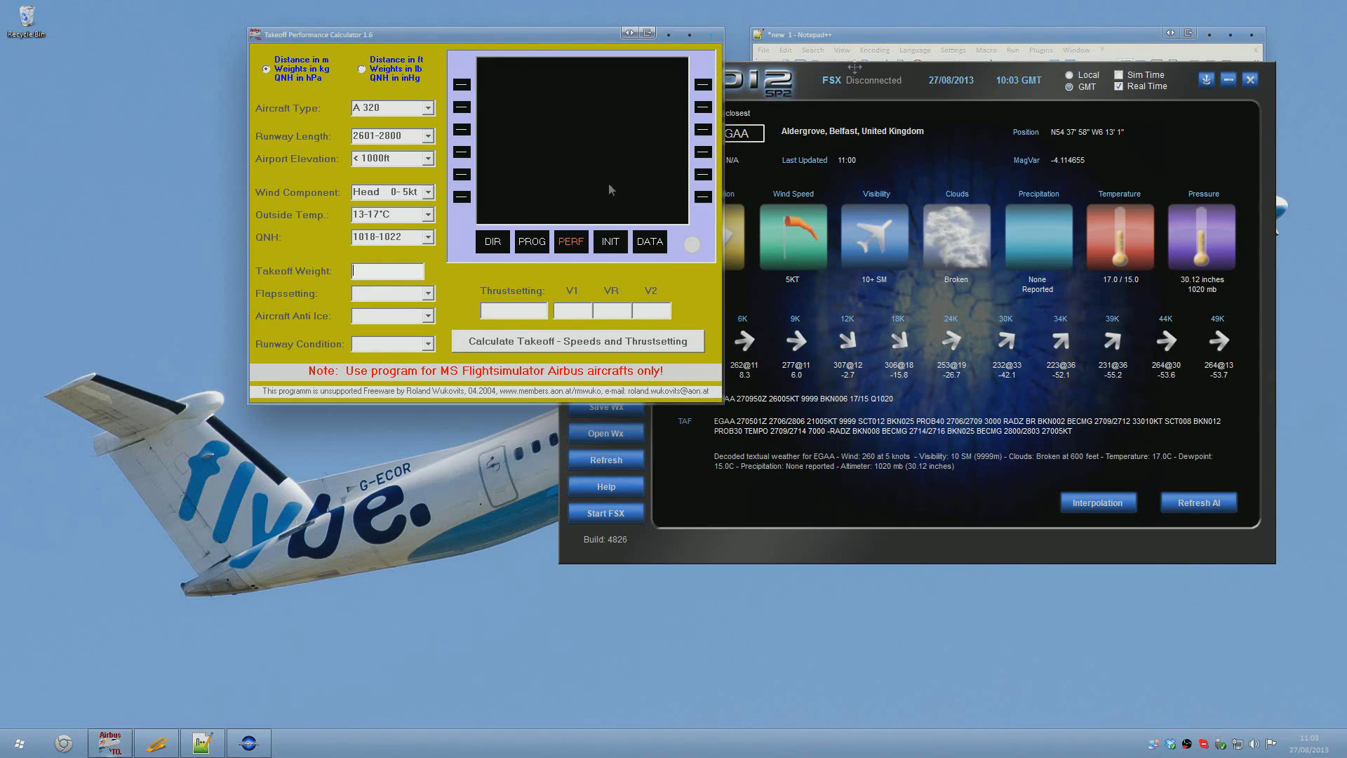
Copy the weight 60061 from the Notepad++ notes into the calculator's takeoff weight.
{"action": "left_click", "coordinate": [947, 40]}
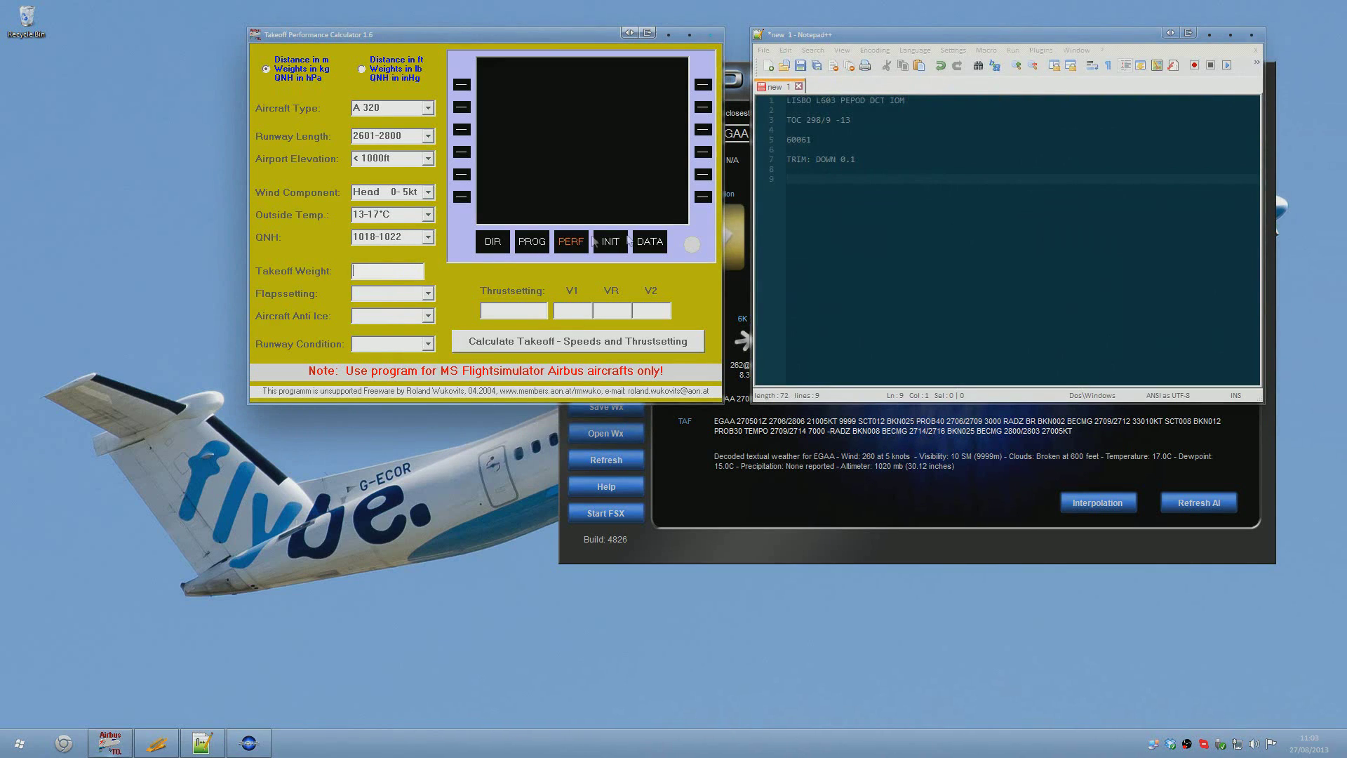
{"action": "left_click_drag", "start_coordinate": [812, 140], "coordinate": [777, 146]}
{"action": "key", "text": "ctrl+c"}
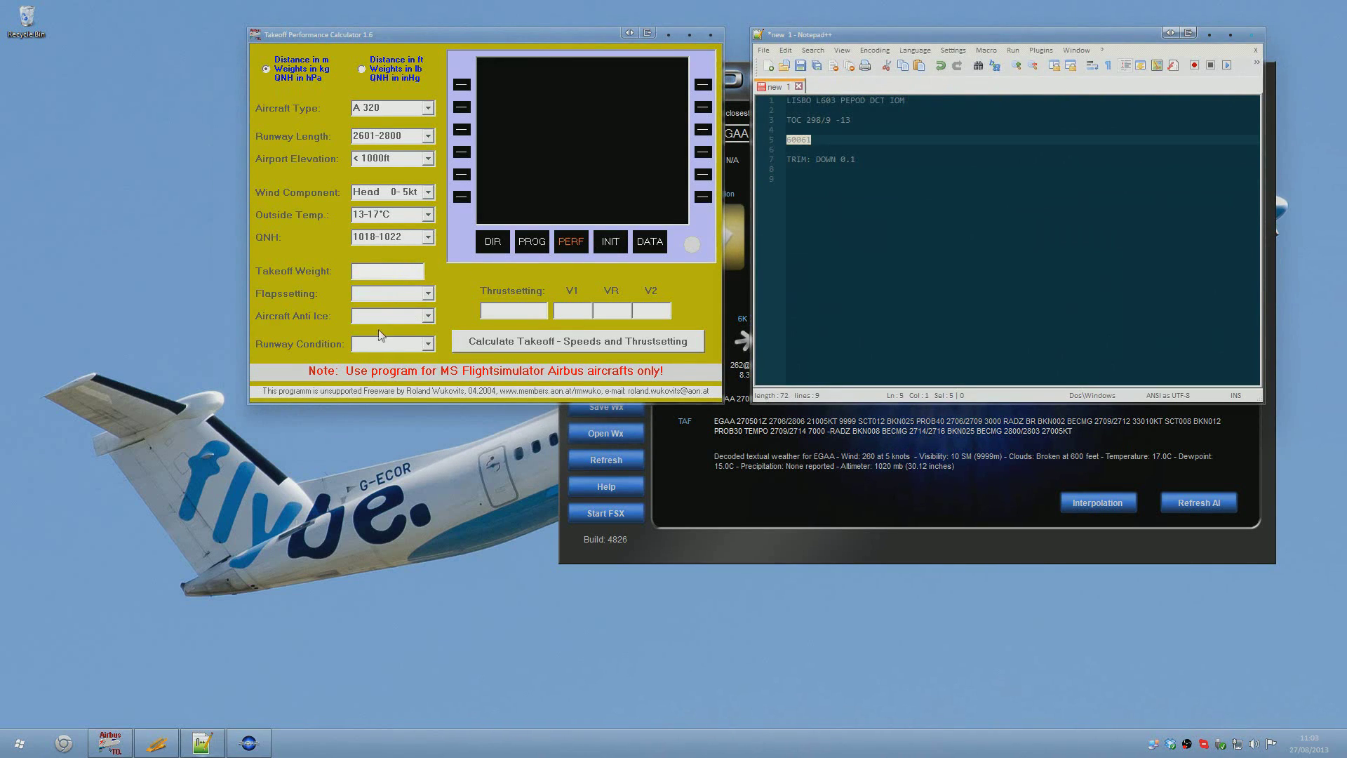
{"action": "left_click", "coordinate": [386, 271]}
{"action": "key", "text": "ctrl+v"}
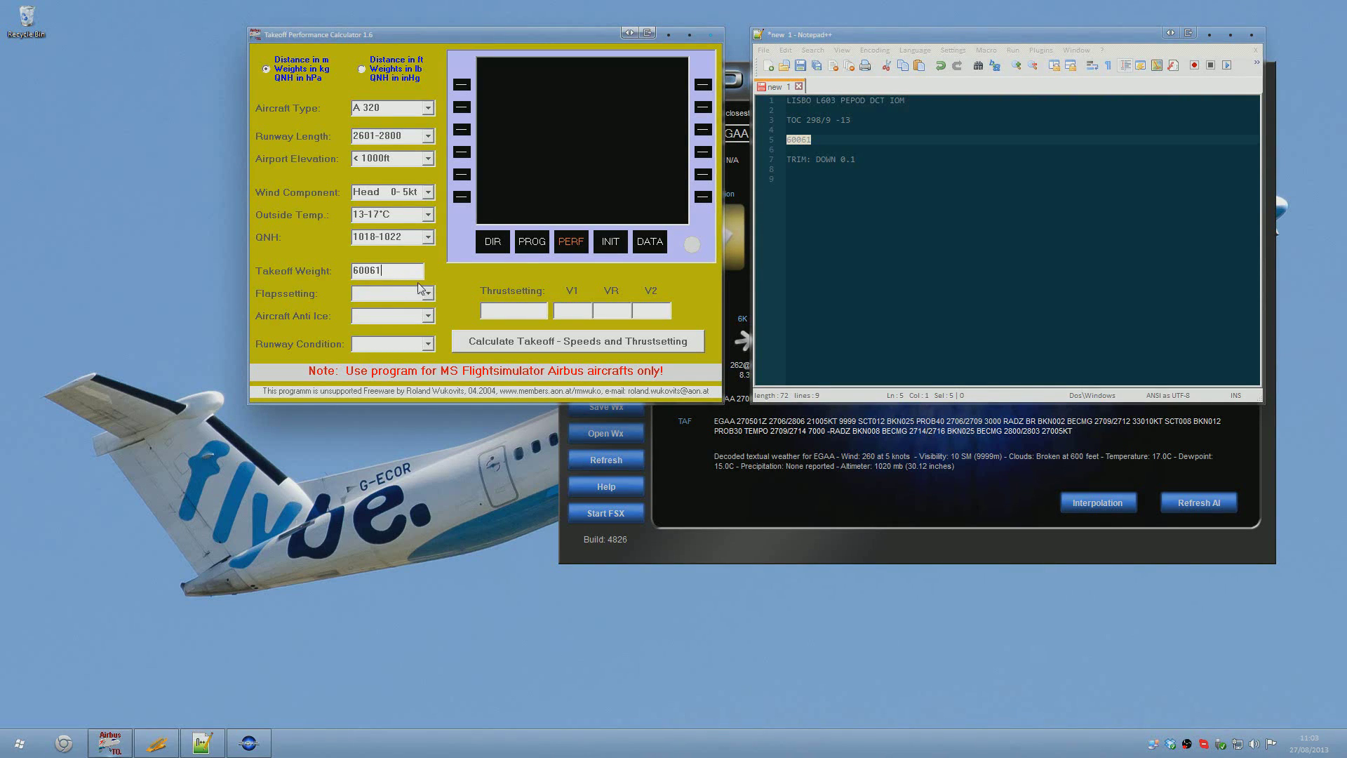
Set Flaps 1, aircraft anti-ice No and a dry runway condition, and calculate the takeoff speeds and thrust setting.
{"action": "left_click", "coordinate": [428, 293]}
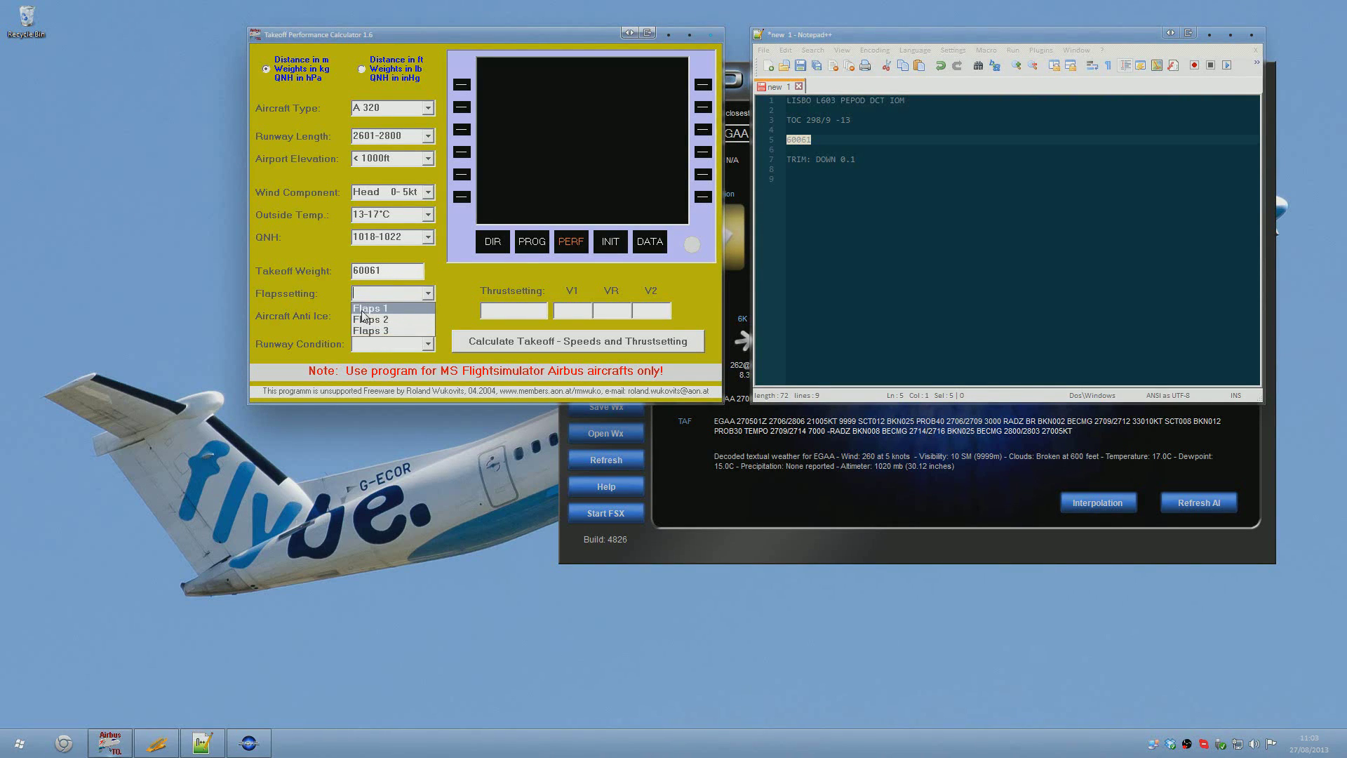
{"action": "left_click", "coordinate": [365, 310]}
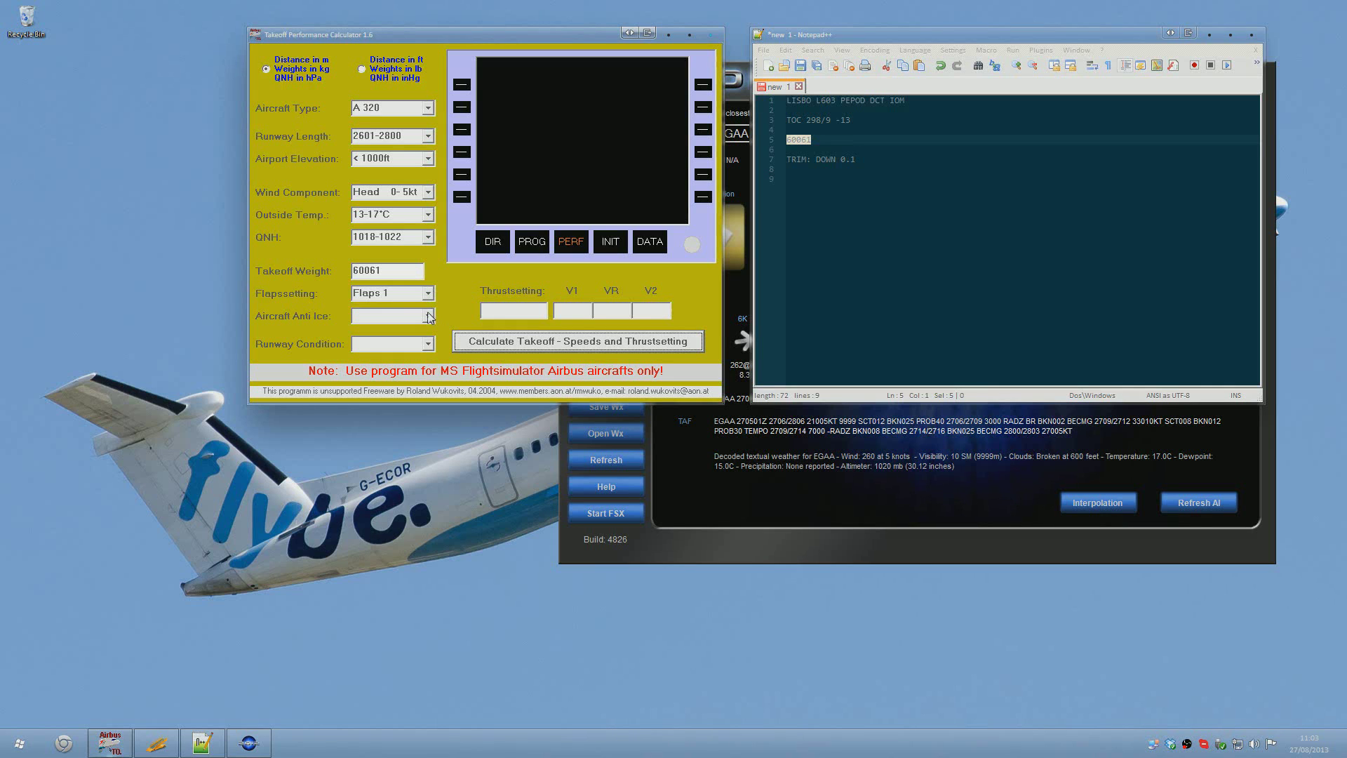
{"action": "left_click", "coordinate": [864, 444]}
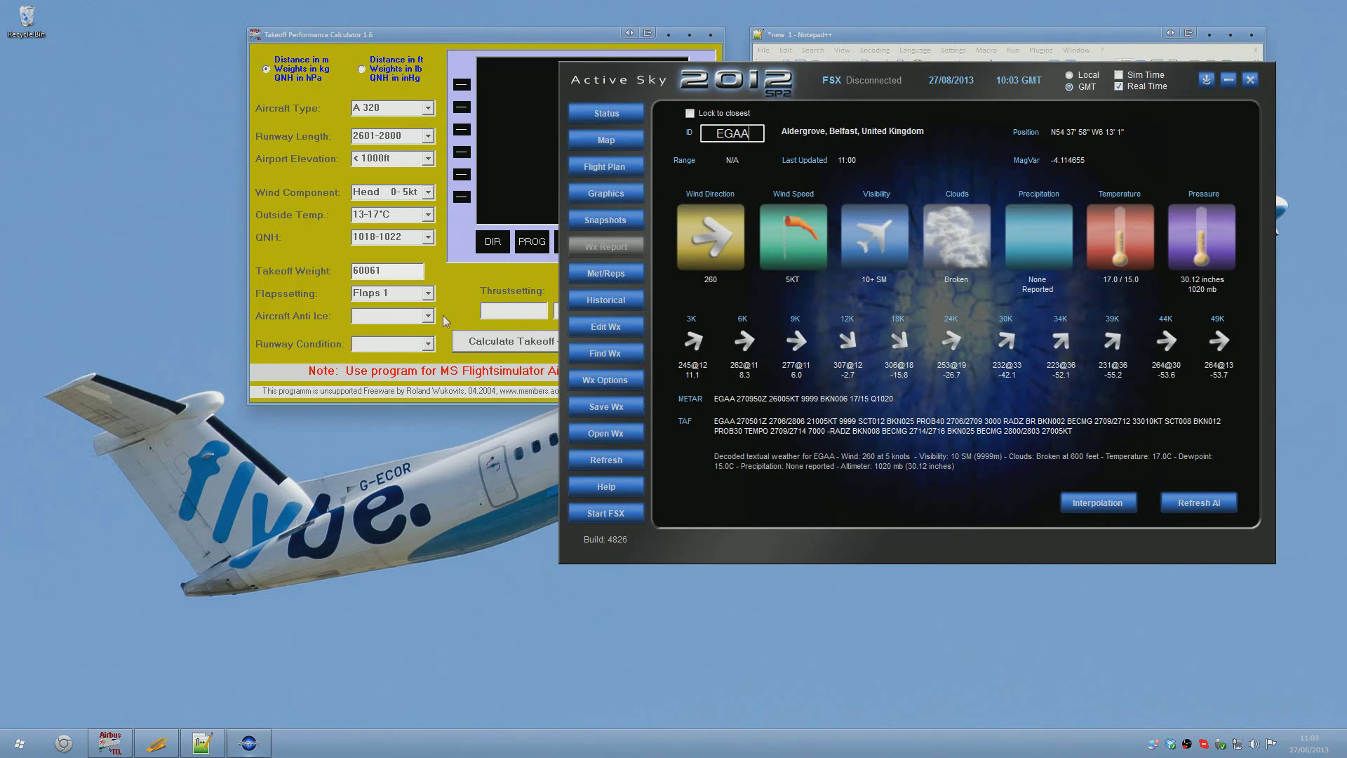
{"action": "left_click", "coordinate": [455, 288]}
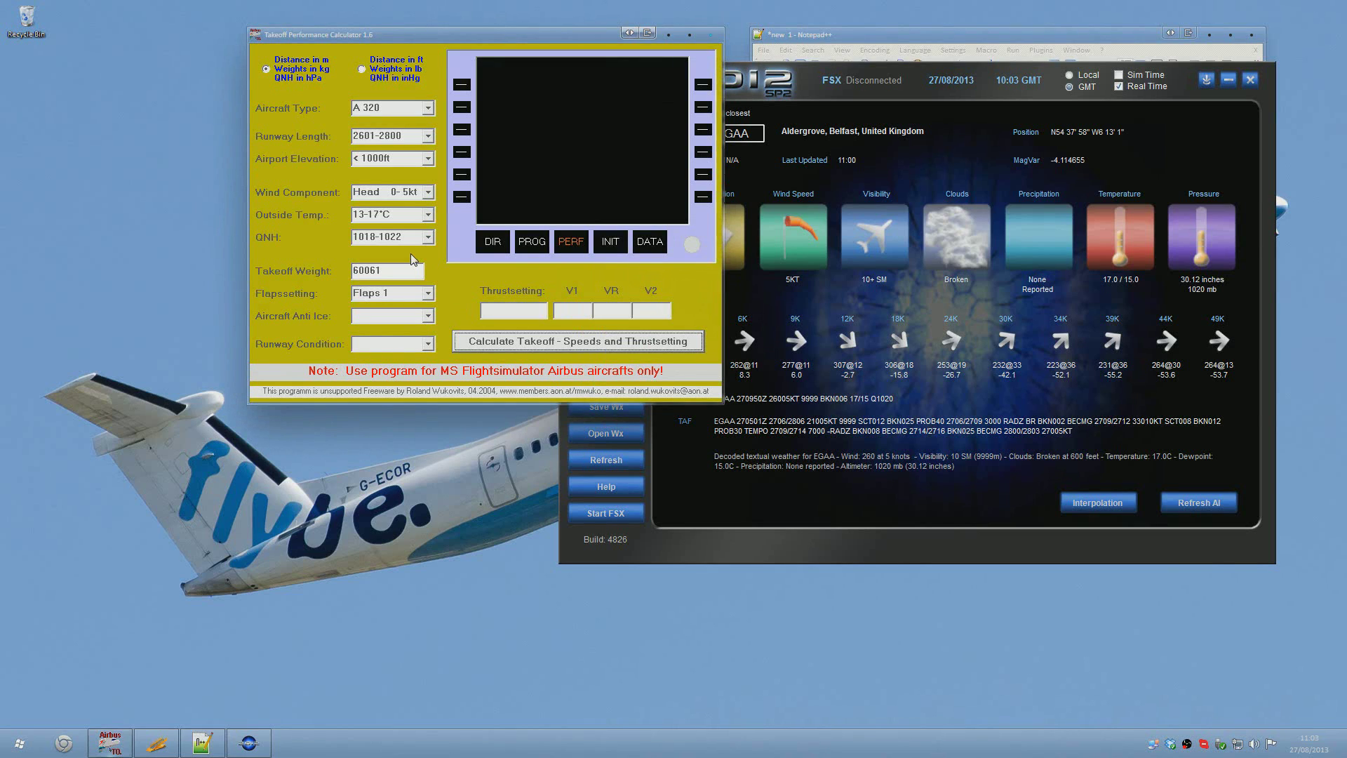
{"action": "left_click", "coordinate": [427, 316]}
{"action": "left_click", "coordinate": [376, 331]}
{"action": "key", "text": "alt+Tab"}
{"action": "left_click", "coordinate": [422, 362]}
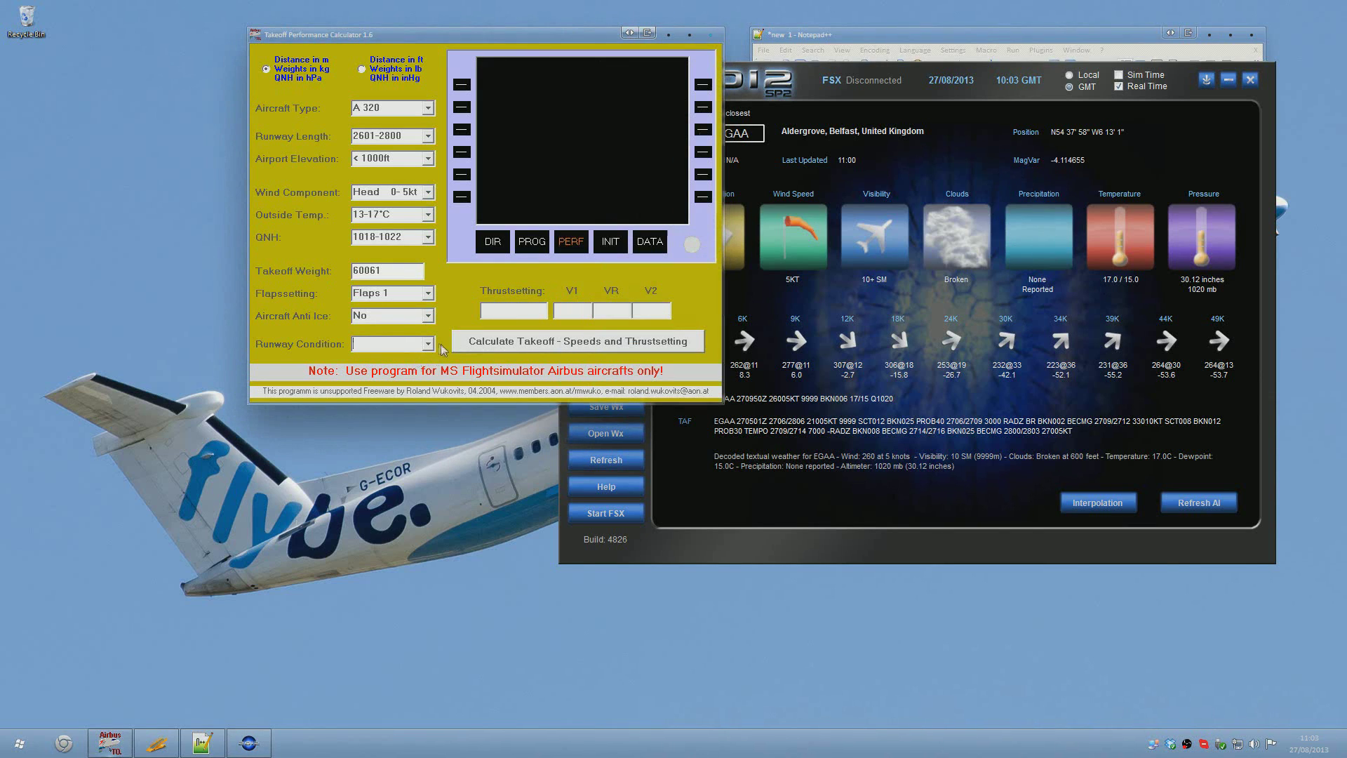
{"action": "left_click", "coordinate": [400, 344]}
{"action": "left_click", "coordinate": [388, 363]}
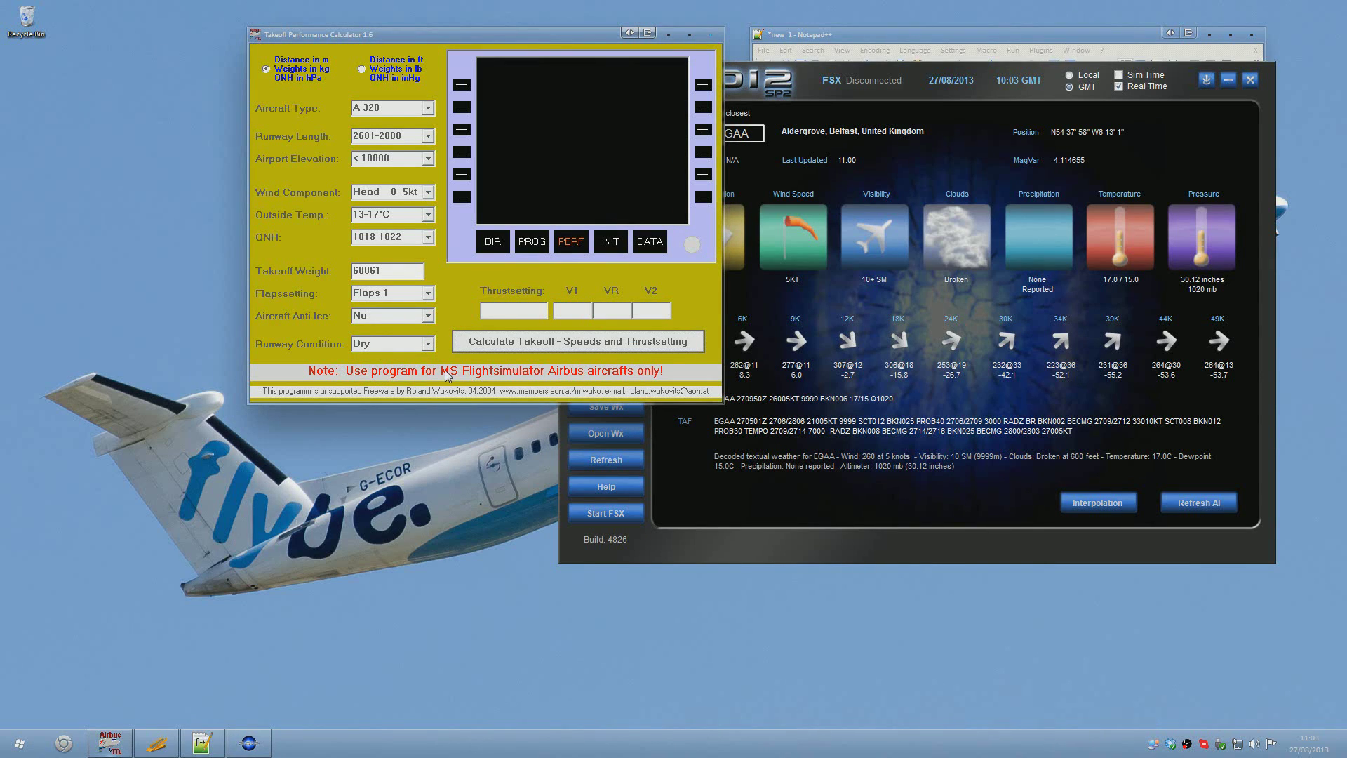
{"action": "left_click", "coordinate": [546, 352]}
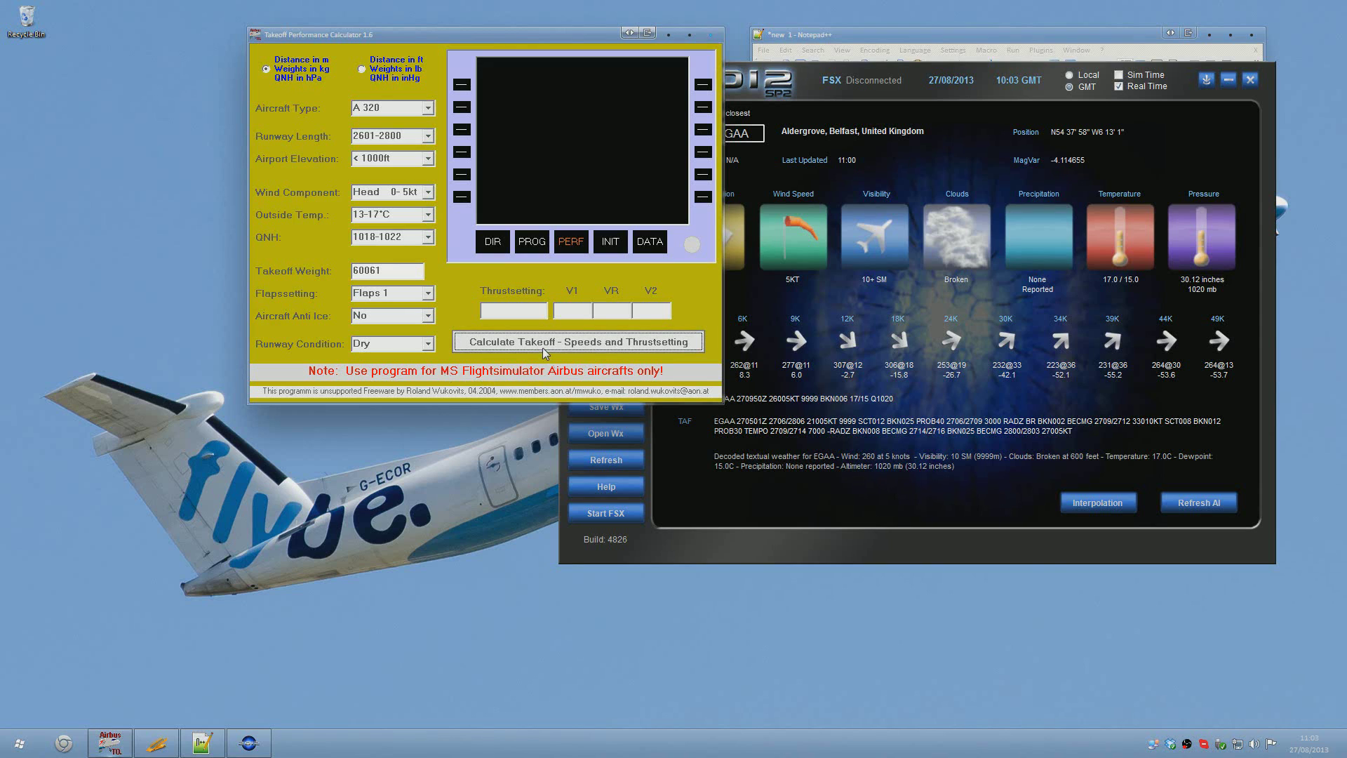
Add the line "FLEX 60, 130, 137, 138." below the trim entry in the Notepad++ document.
{"action": "left_click", "coordinate": [944, 39]}
{"action": "left_click", "coordinate": [886, 159]}
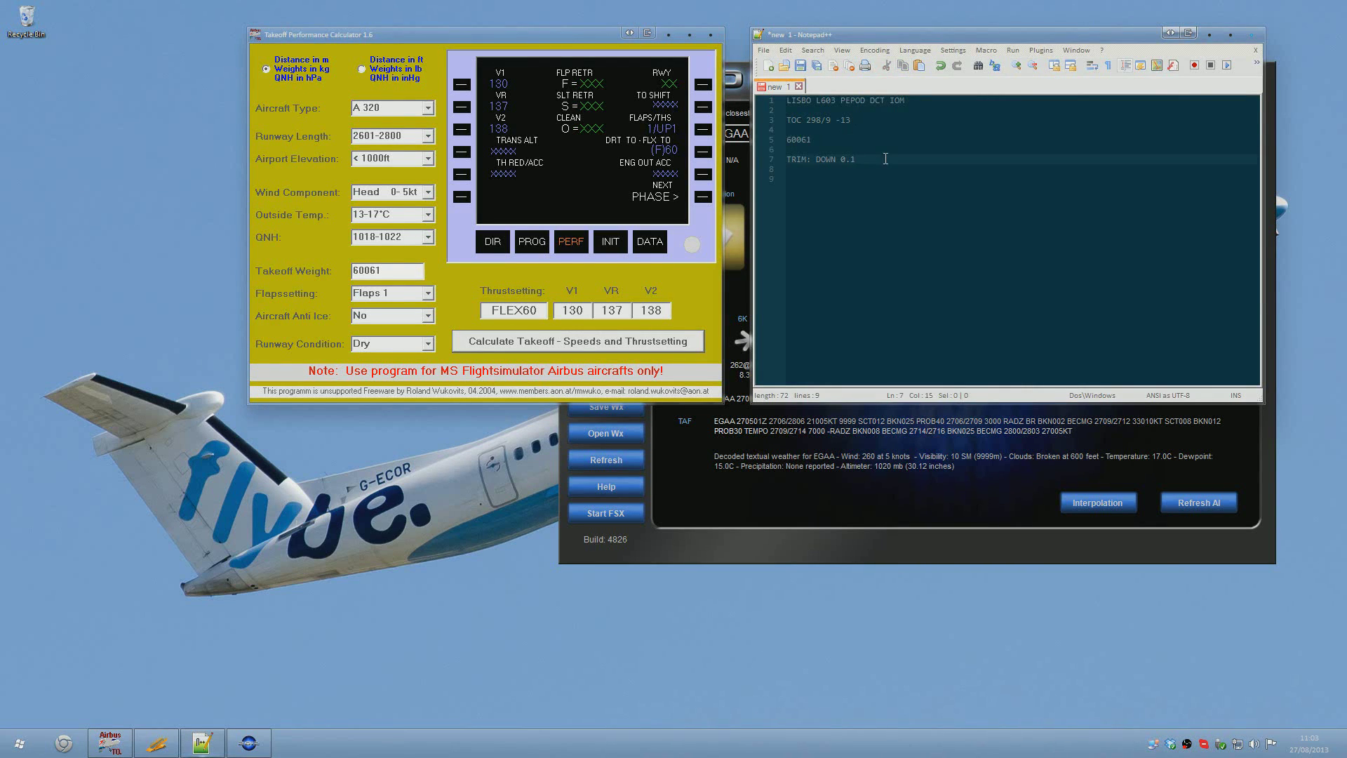
{"action": "key", "text": "Return"}
{"action": "type", "text": "FLEX 60"}
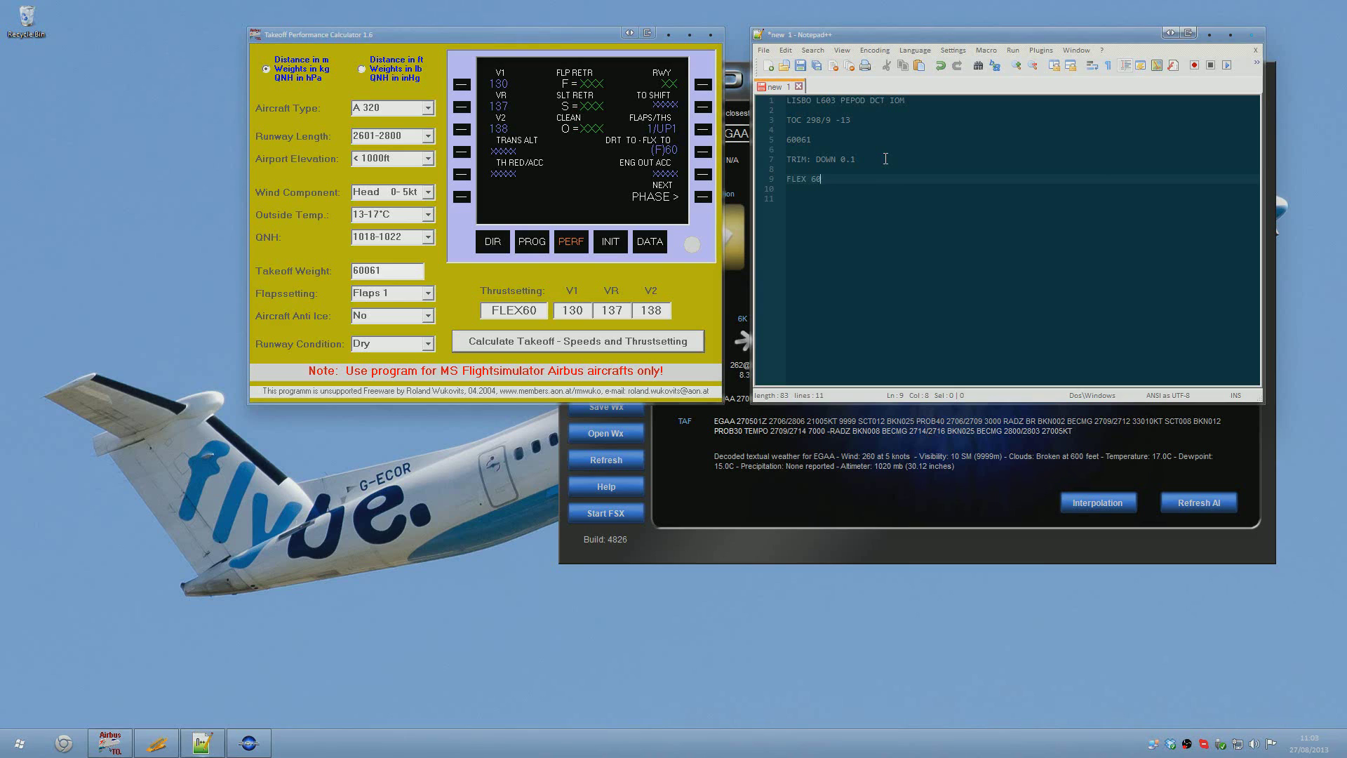
{"action": "type", "text": ", "}
{"action": "type", "text": "10"}
{"action": "type", "text": "3, 137,"}
{"action": "type", "text": " 138."}
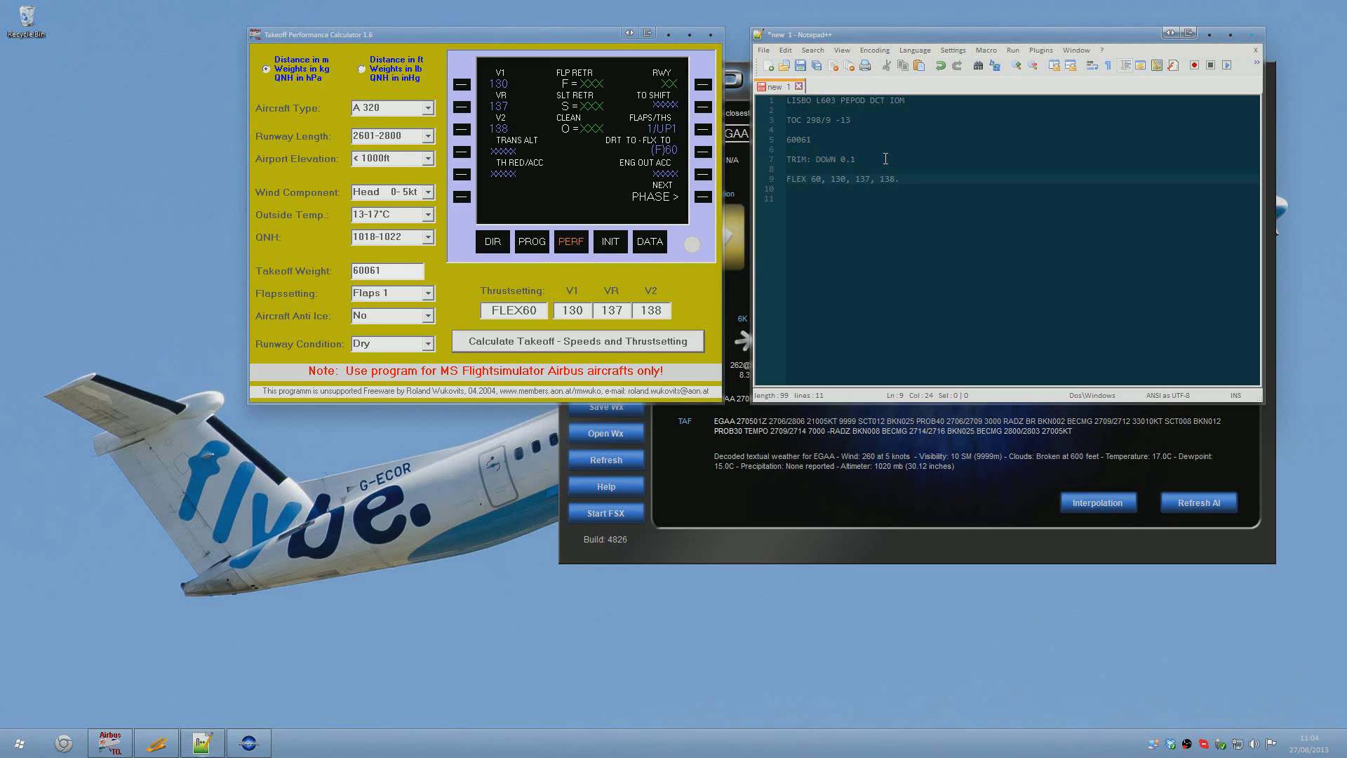